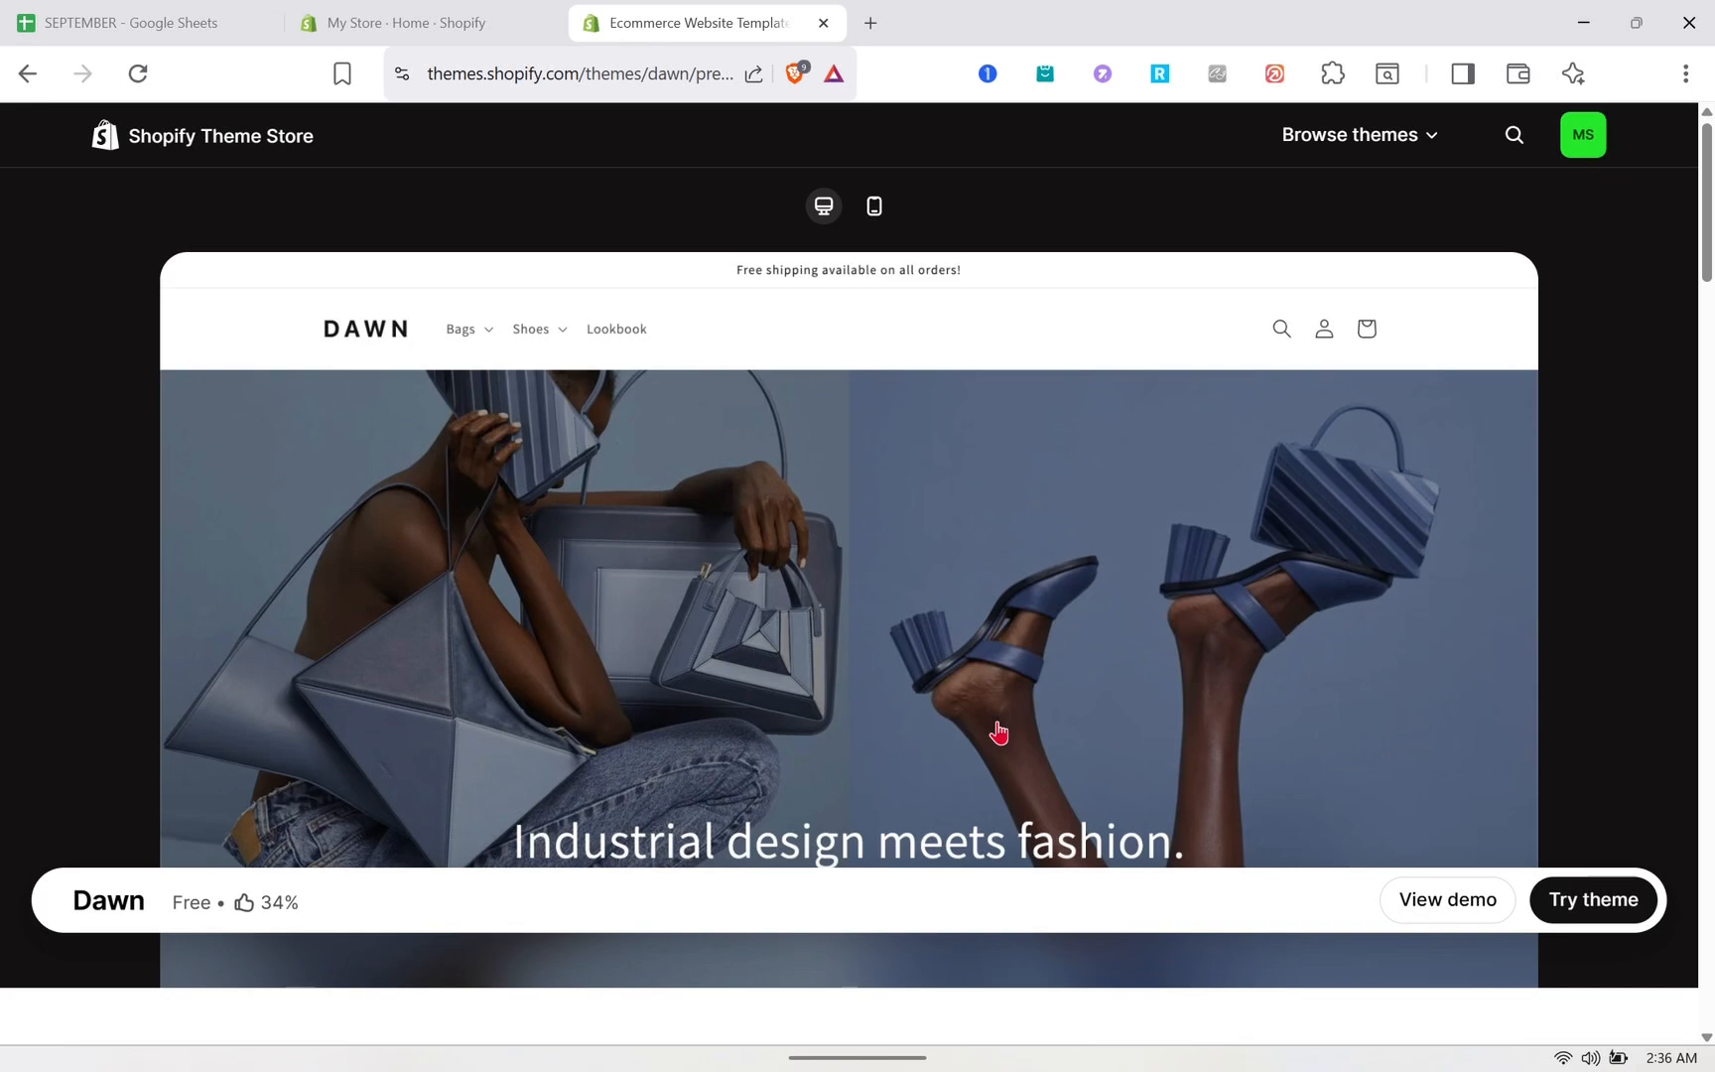
{"action": "scroll", "coordinate": [998, 731], "scroll_direction": "down", "scroll_amount": 5}
{"action": "scroll", "coordinate": [913, 583], "scroll_direction": "up", "scroll_amount": 6}
{"action": "left_click", "coordinate": [492, 14]}
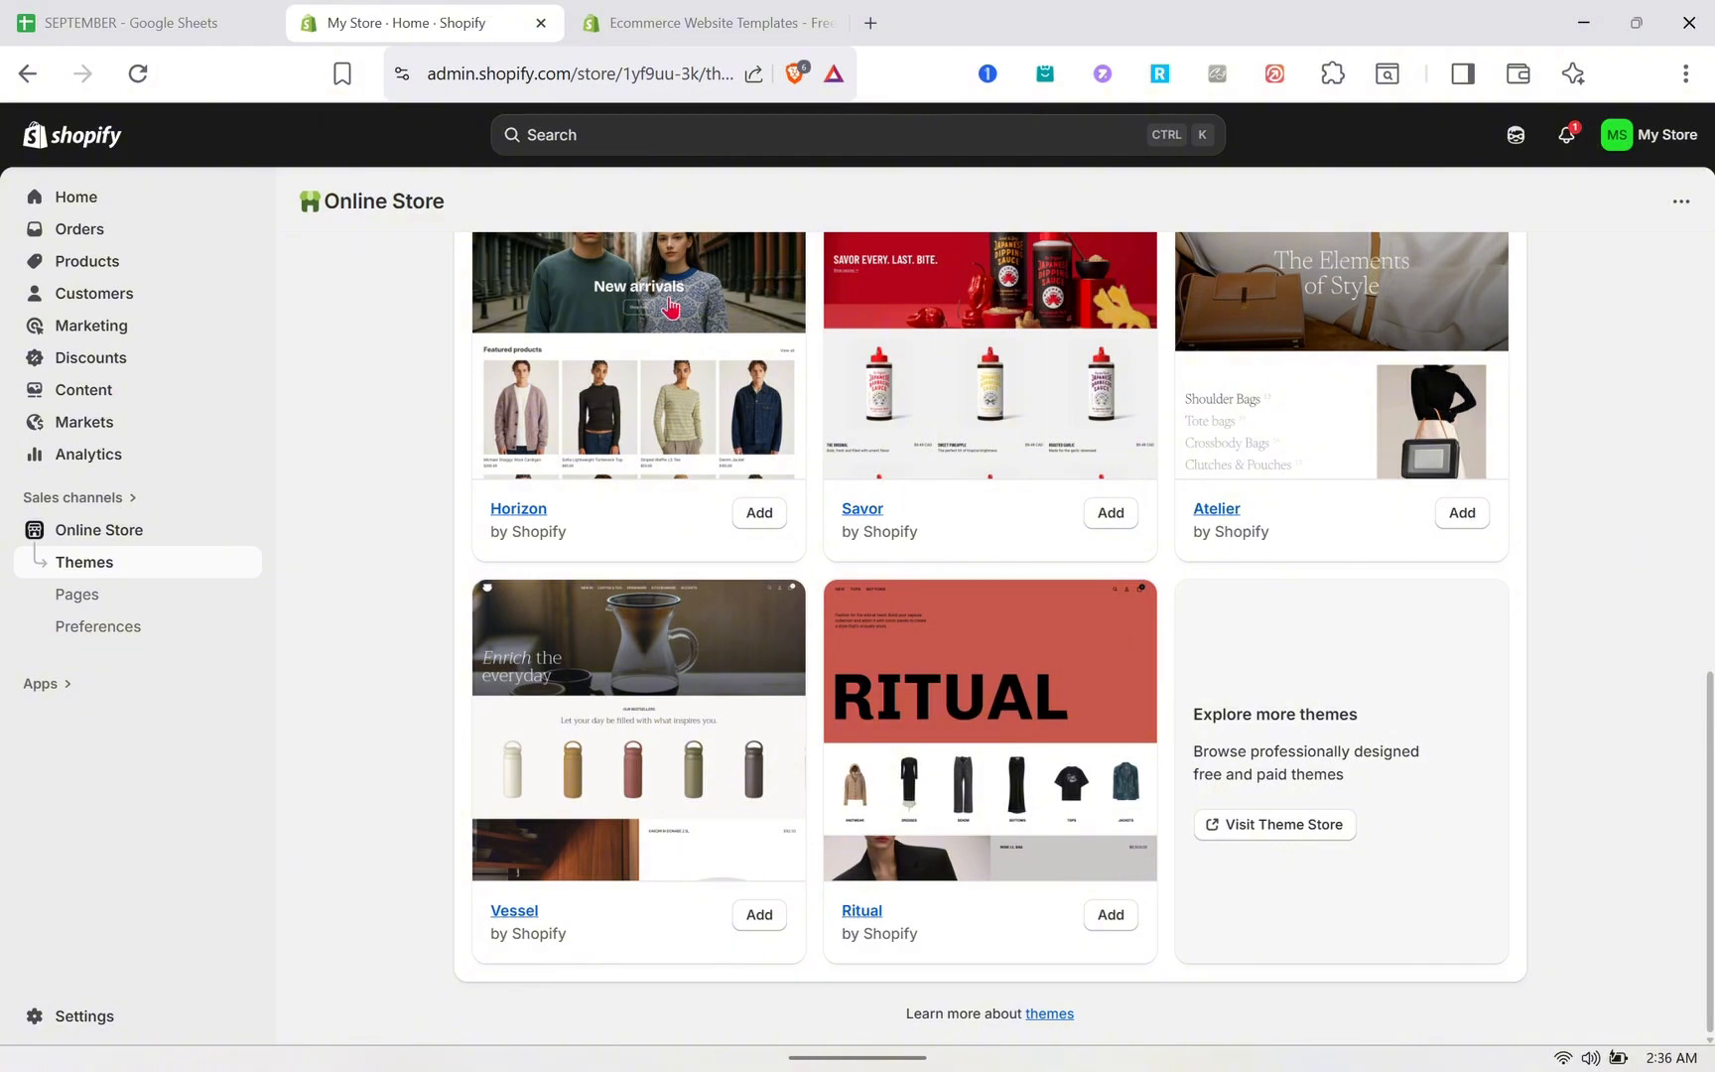
{"action": "scroll", "coordinate": [842, 398], "scroll_direction": "up", "scroll_amount": 4}
{"action": "scroll", "coordinate": [842, 372], "scroll_direction": "up", "scroll_amount": 6}
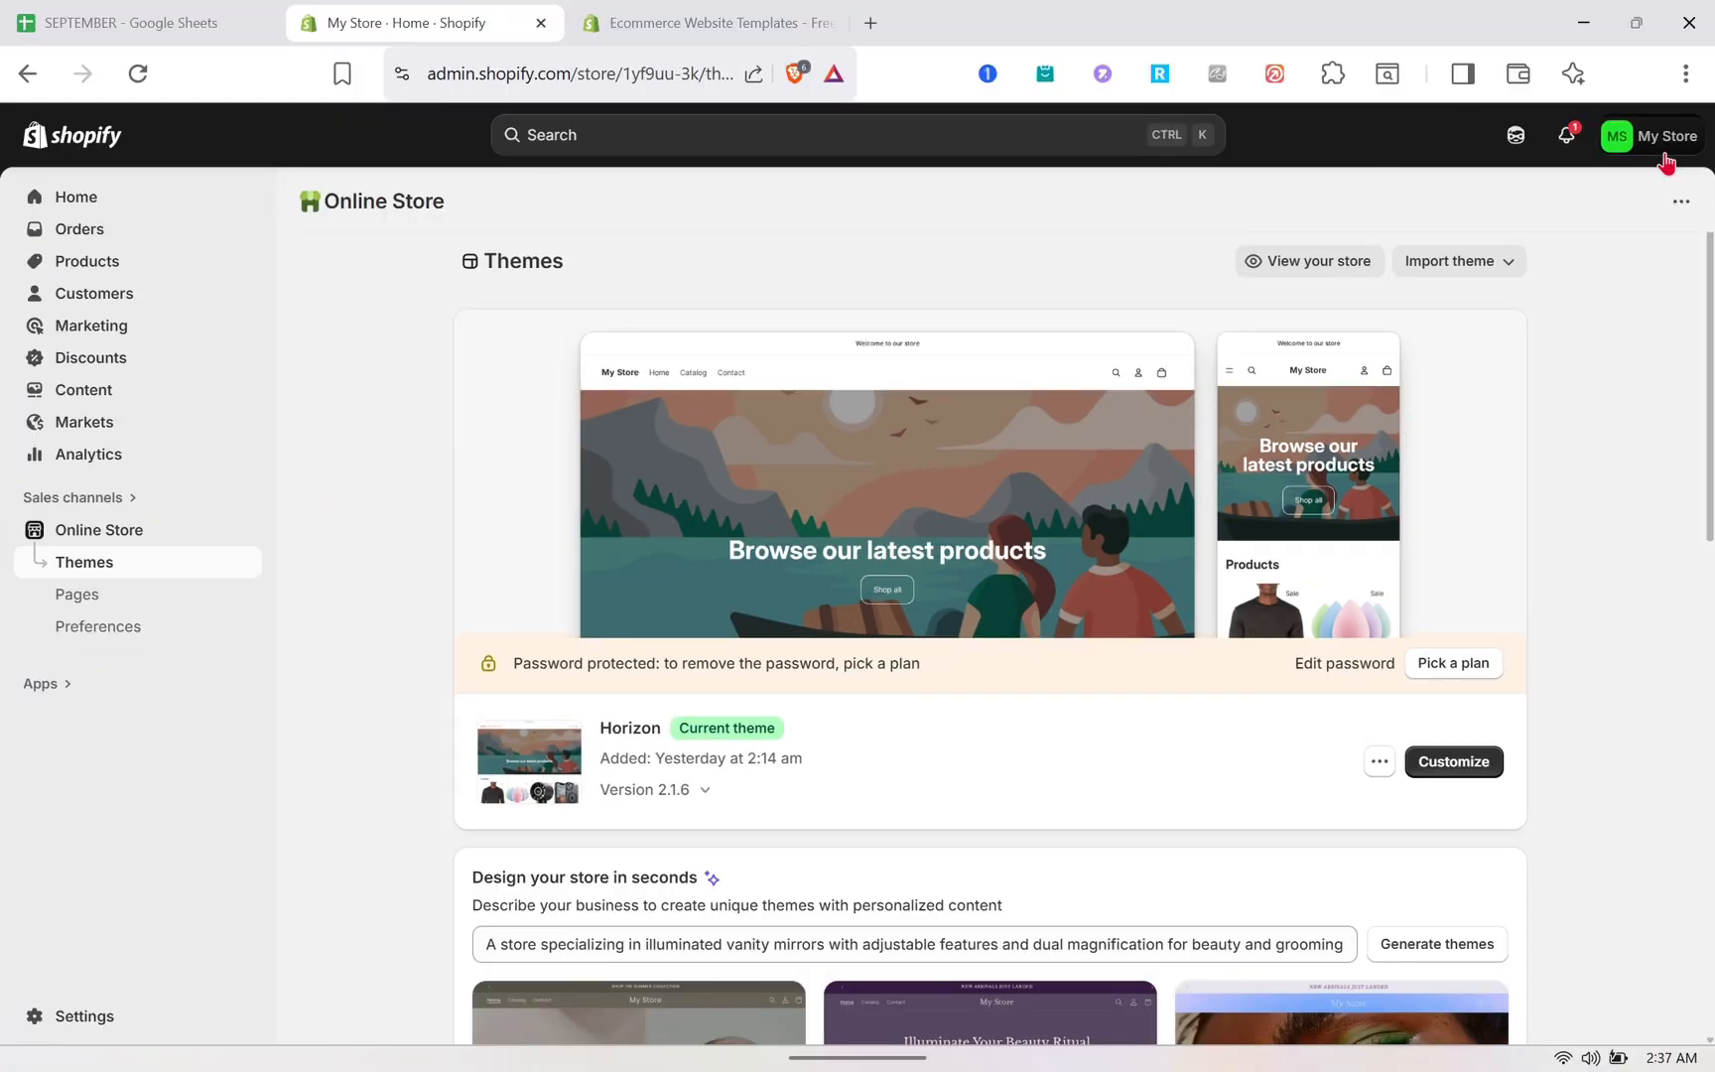
{"action": "left_click", "coordinate": [1665, 149]}
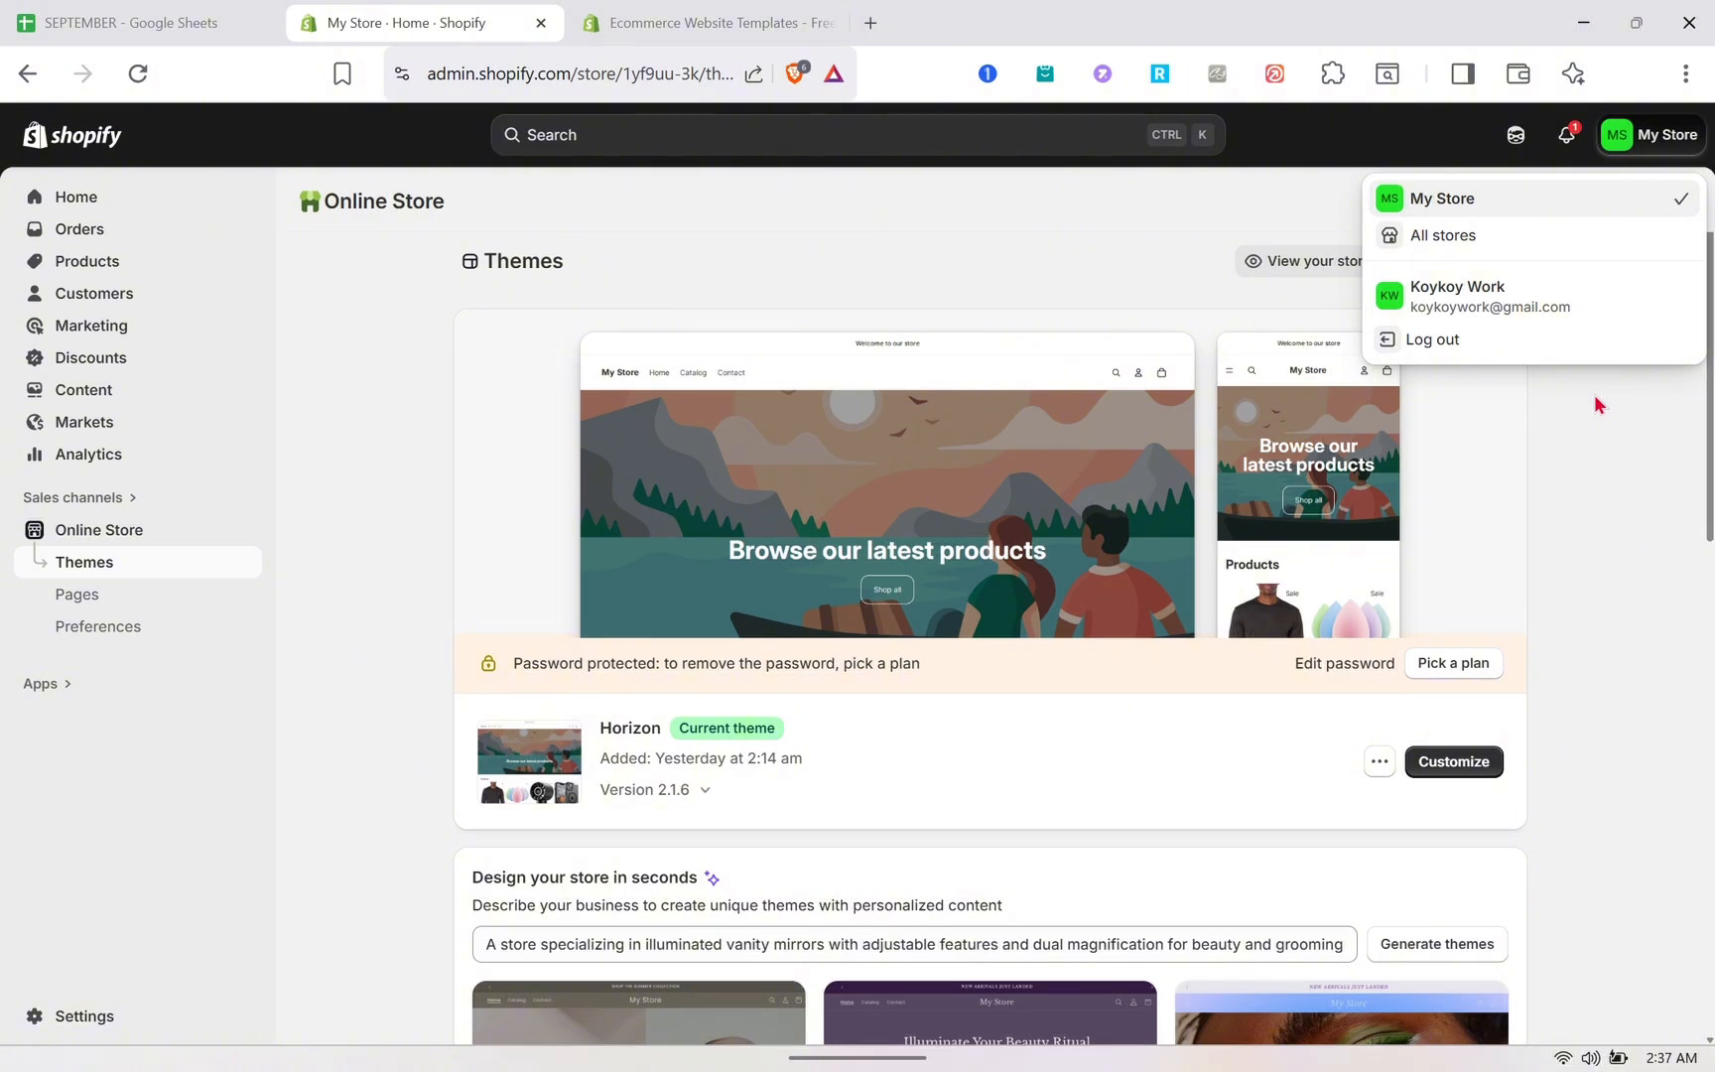
{"action": "scroll", "coordinate": [898, 660], "scroll_direction": "down", "scroll_amount": 10}
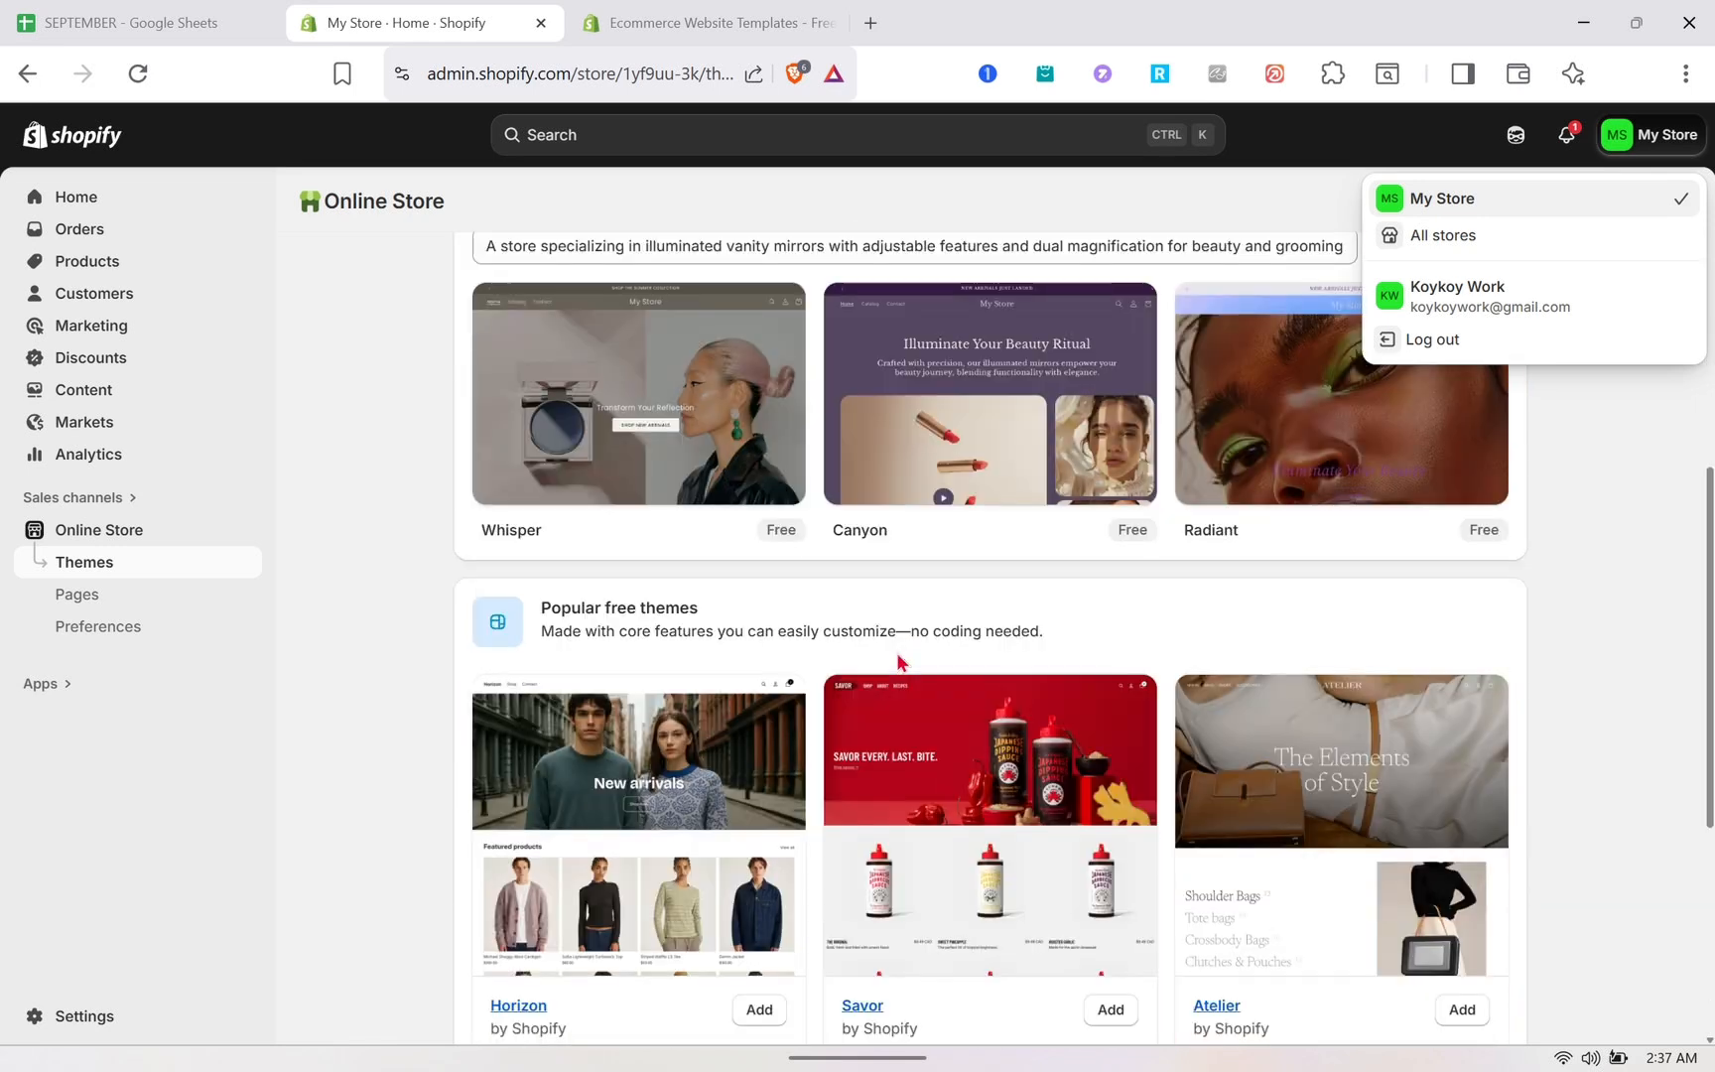
{"action": "scroll", "coordinate": [899, 662], "scroll_direction": "down", "scroll_amount": 2}
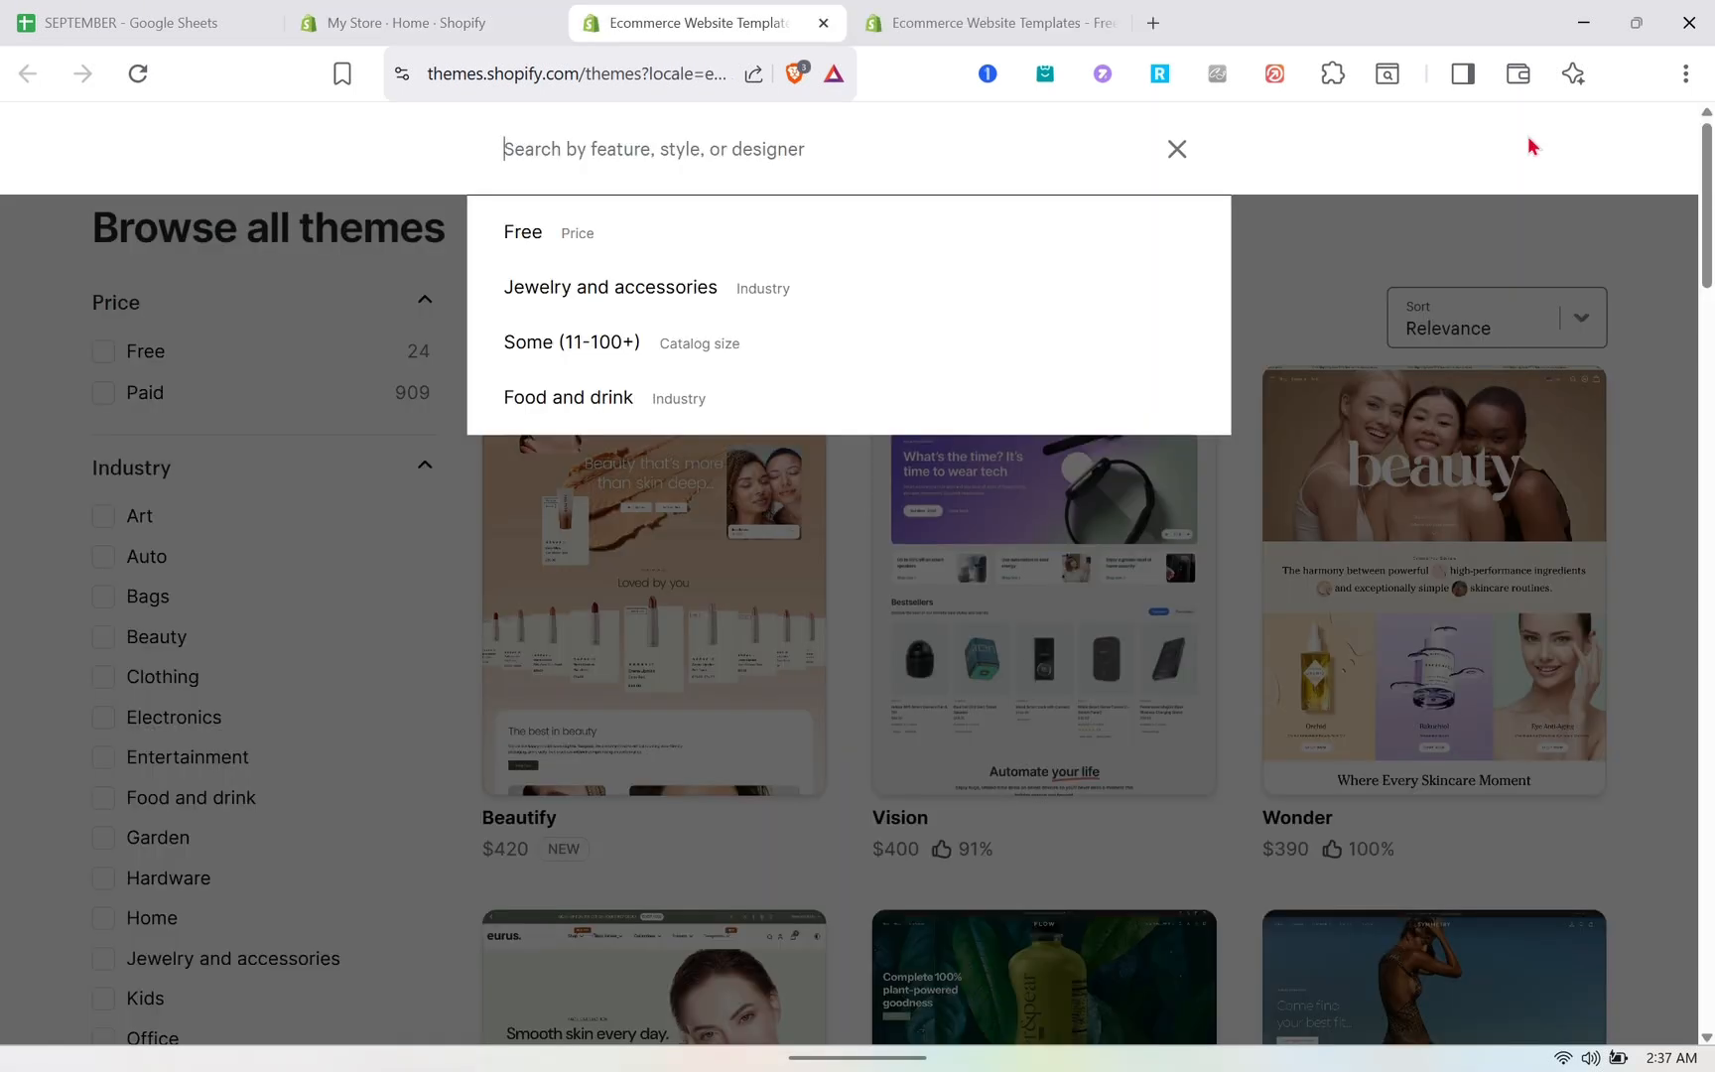
{"action": "left_click", "coordinate": [829, 30]}
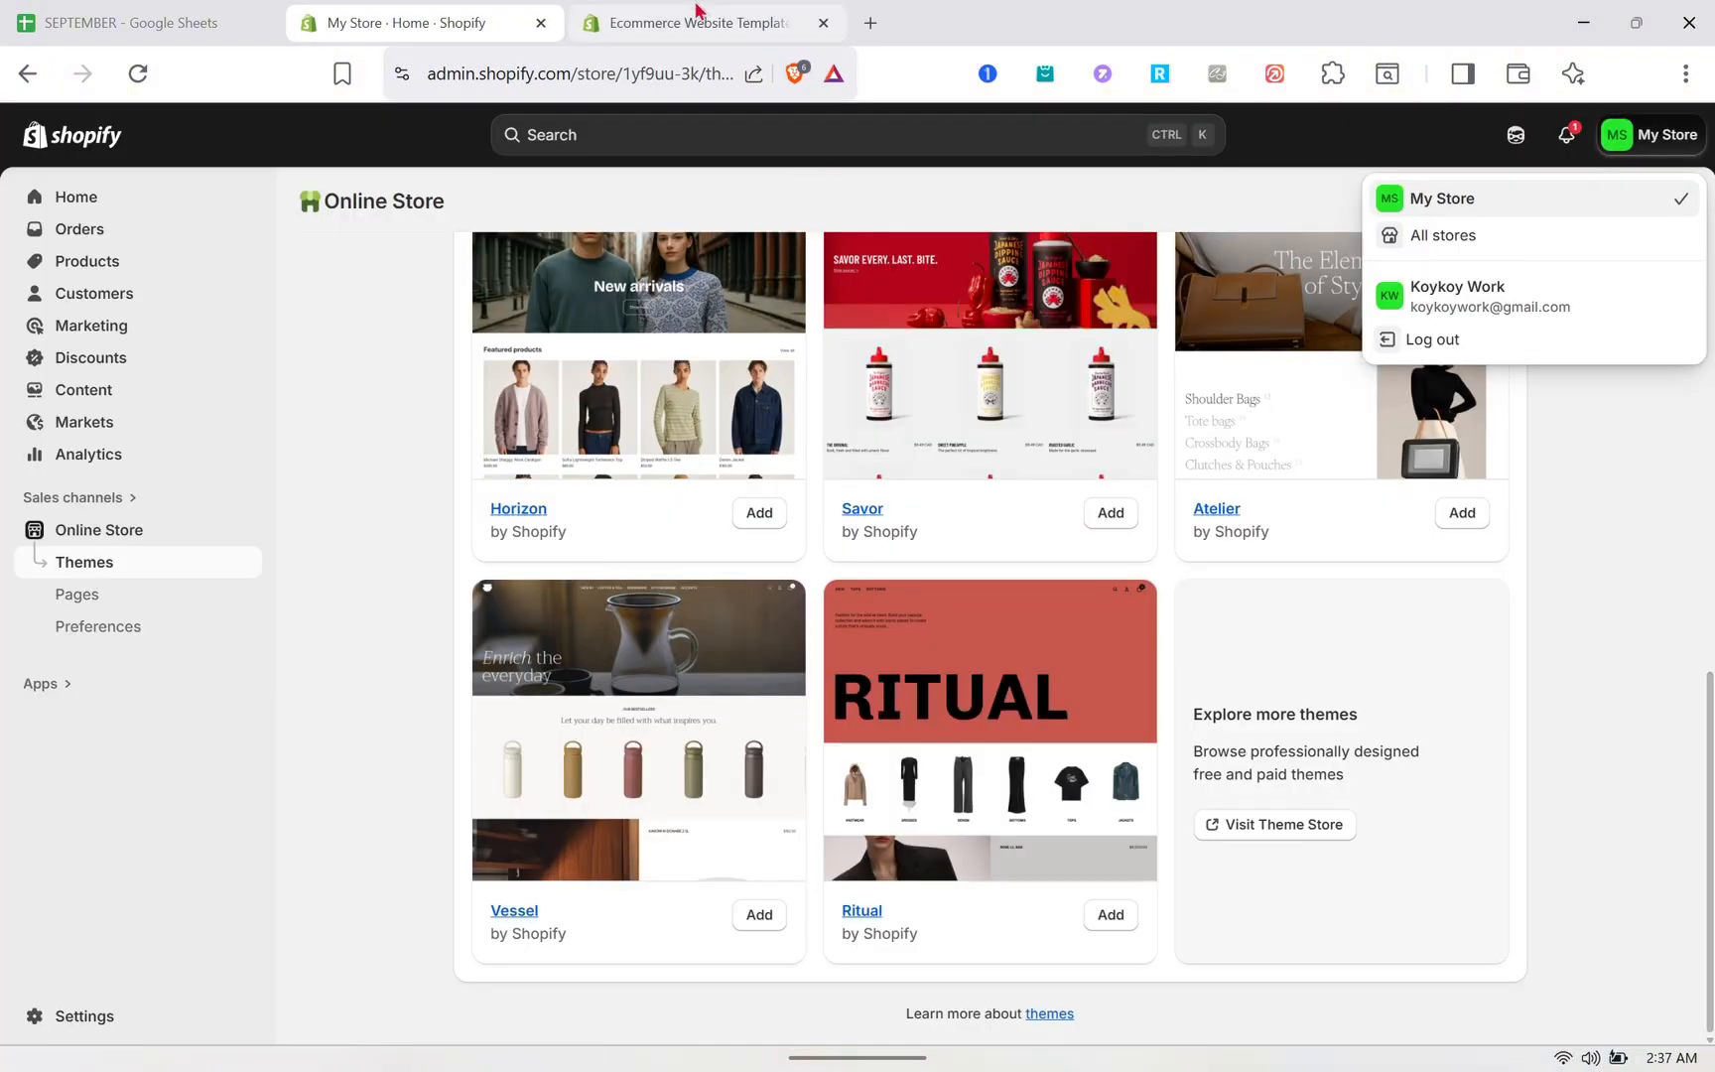
{"action": "left_click", "coordinate": [698, 13]}
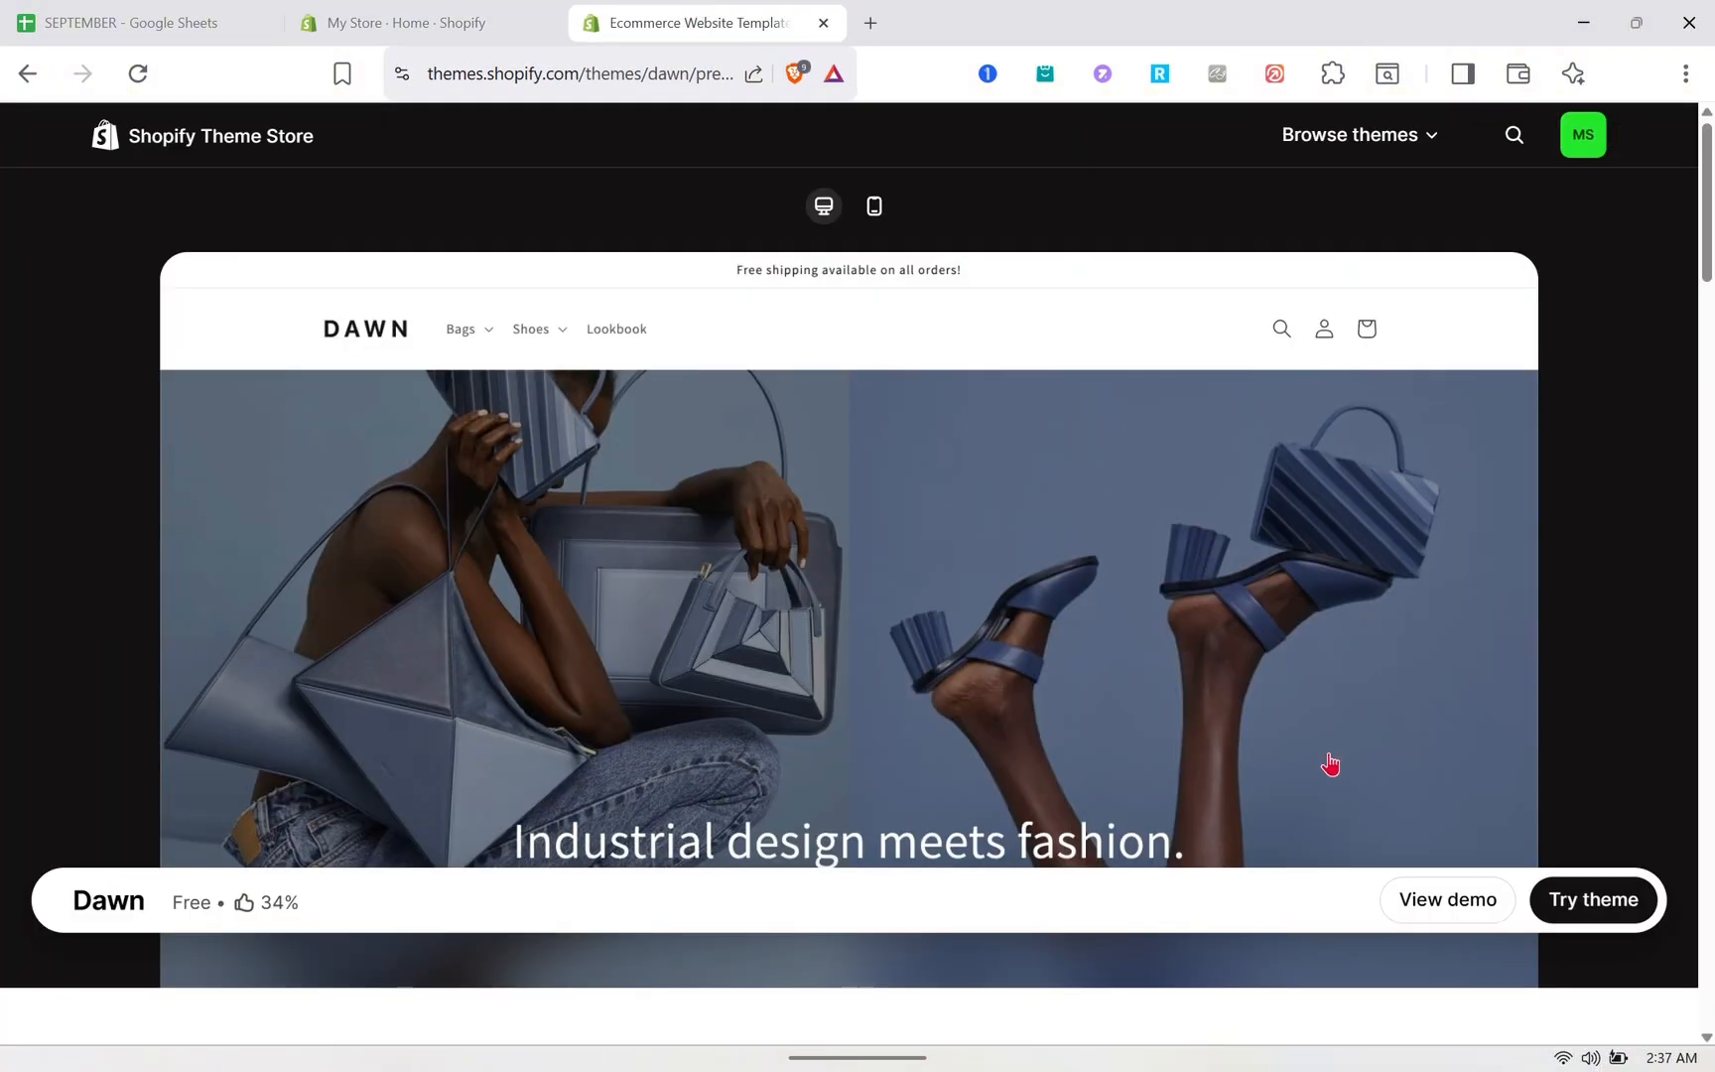
- Add the free Dawn theme from the Theme Store to the store's theme library
{"action": "scroll", "coordinate": [1330, 764], "scroll_direction": "down", "scroll_amount": 2}
{"action": "scroll", "coordinate": [1331, 764], "scroll_direction": "down", "scroll_amount": 2}
{"action": "scroll", "coordinate": [1334, 764], "scroll_direction": "up", "scroll_amount": 4}
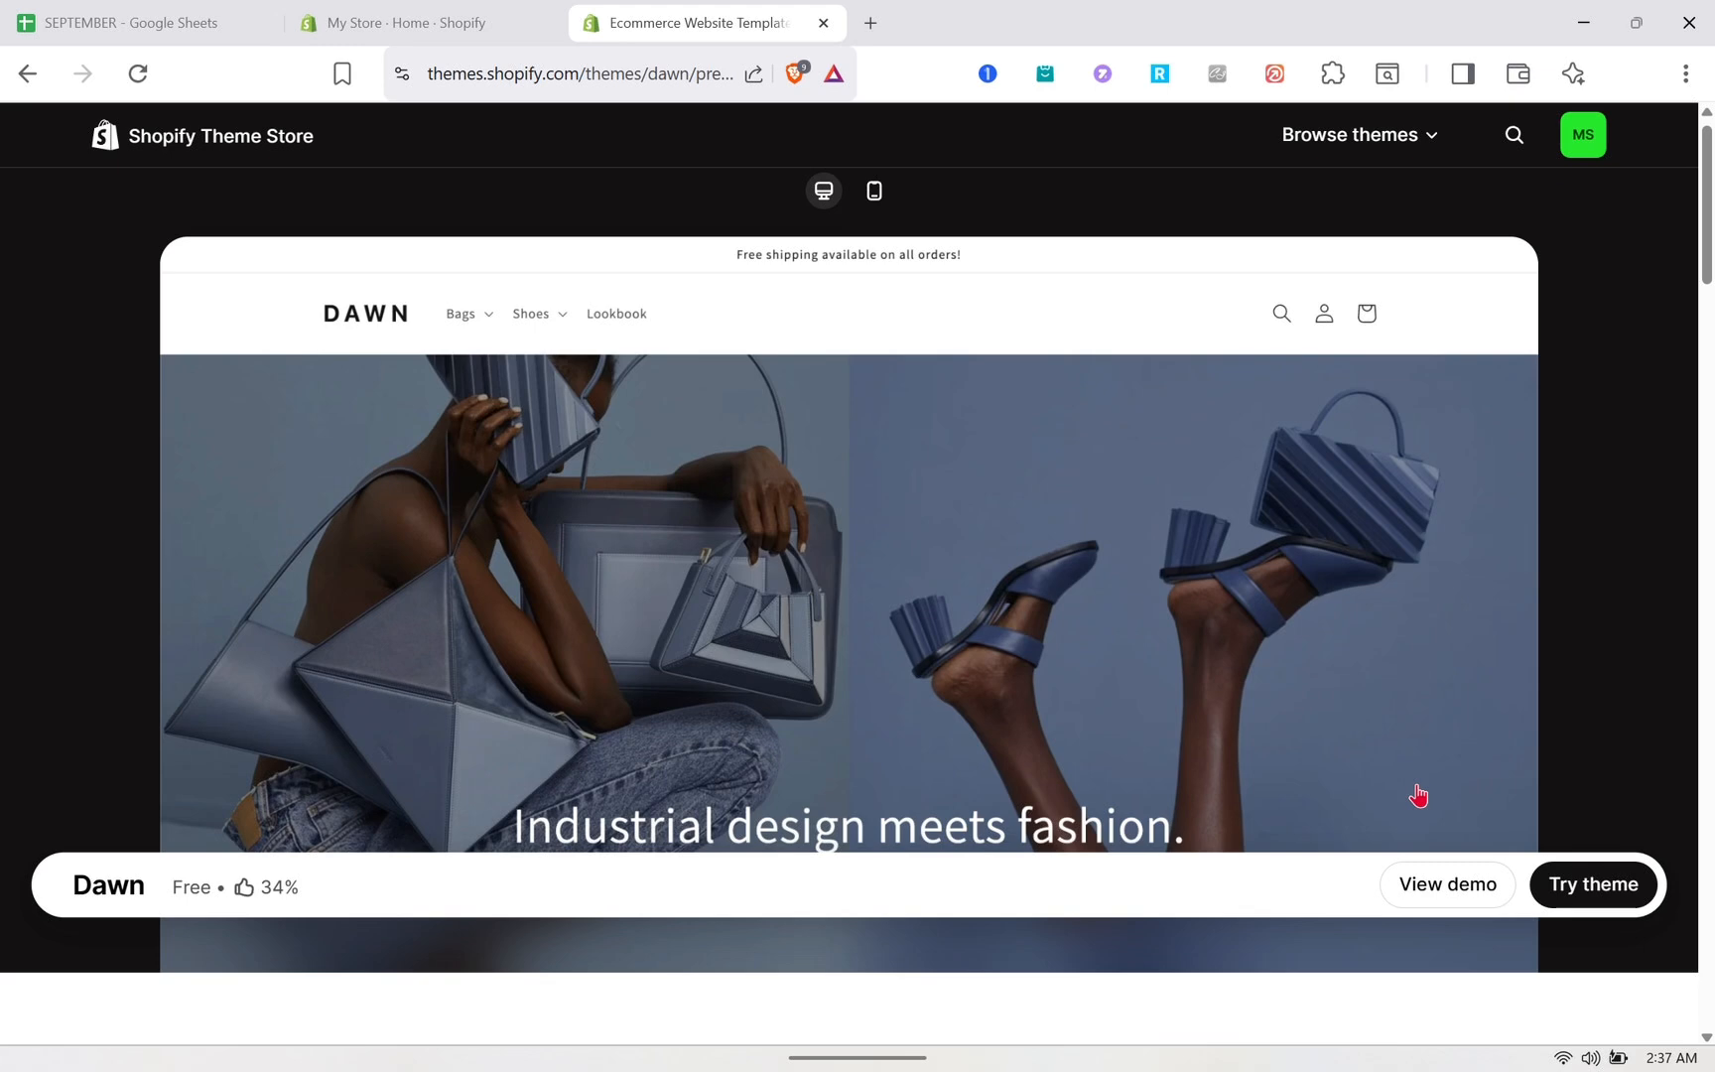
{"action": "left_click", "coordinate": [1570, 901]}
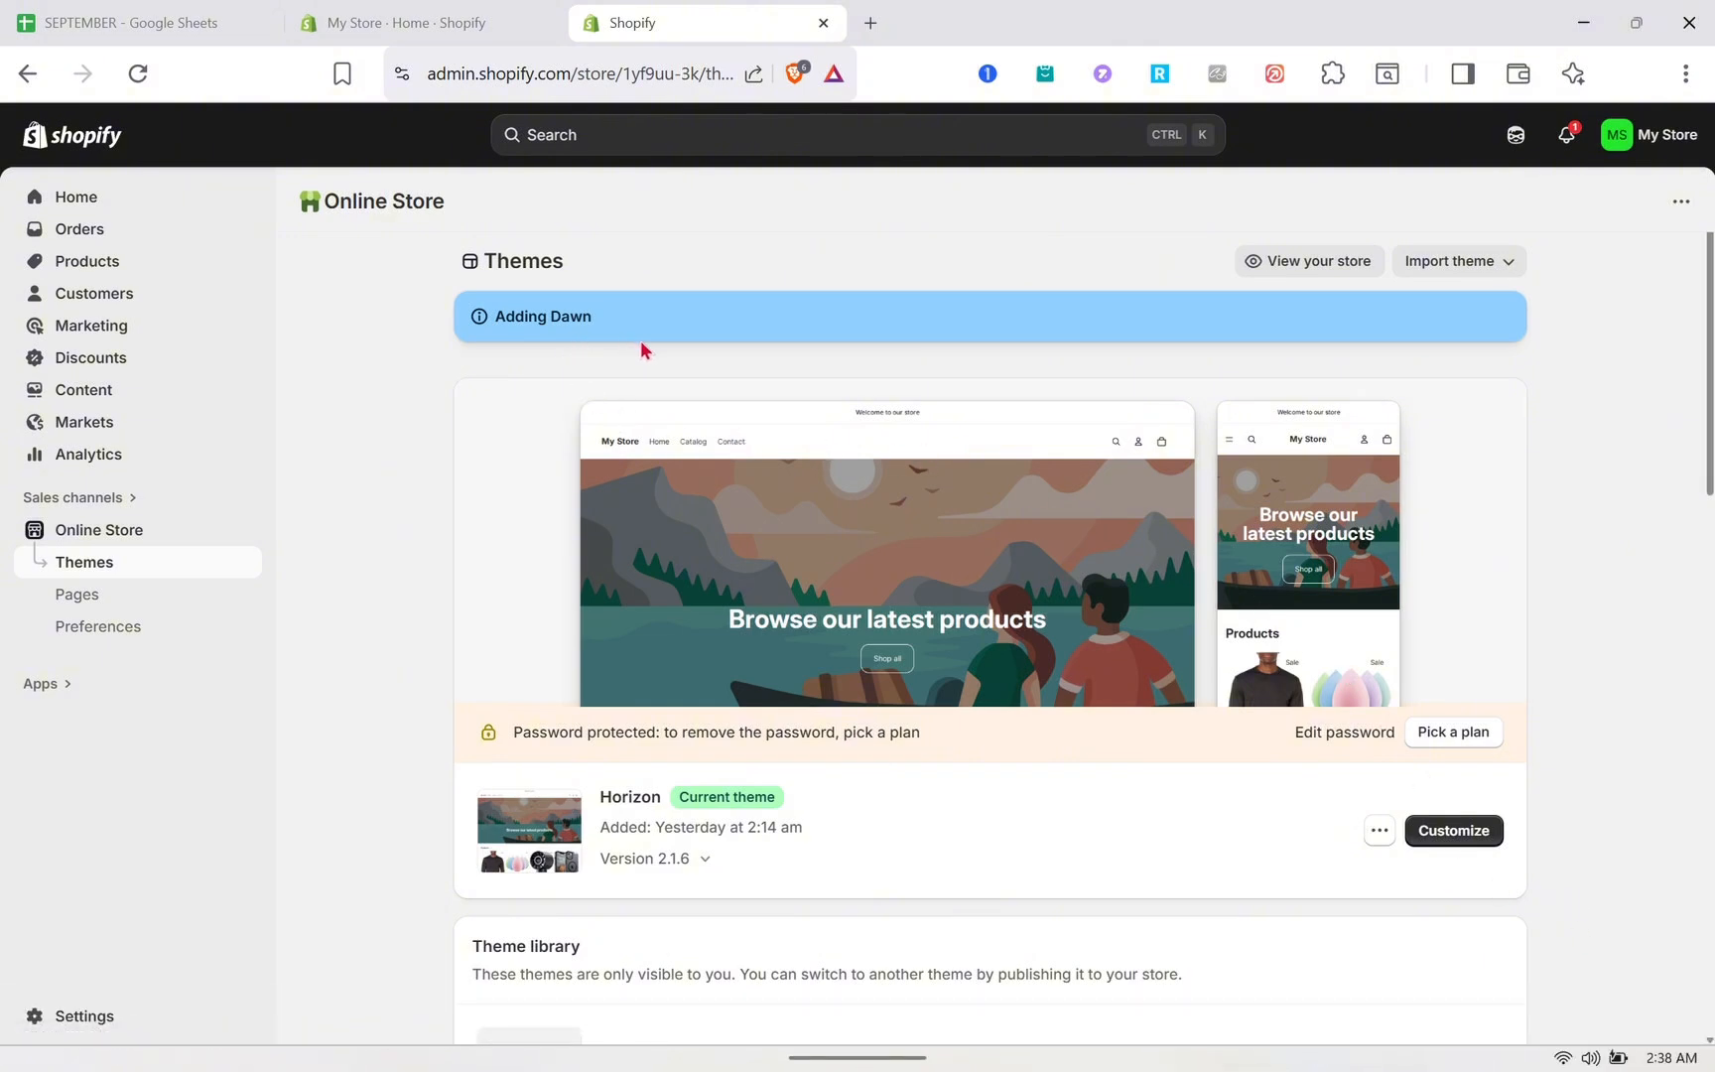
{"action": "scroll", "coordinate": [628, 343], "scroll_direction": "down", "scroll_amount": 5}
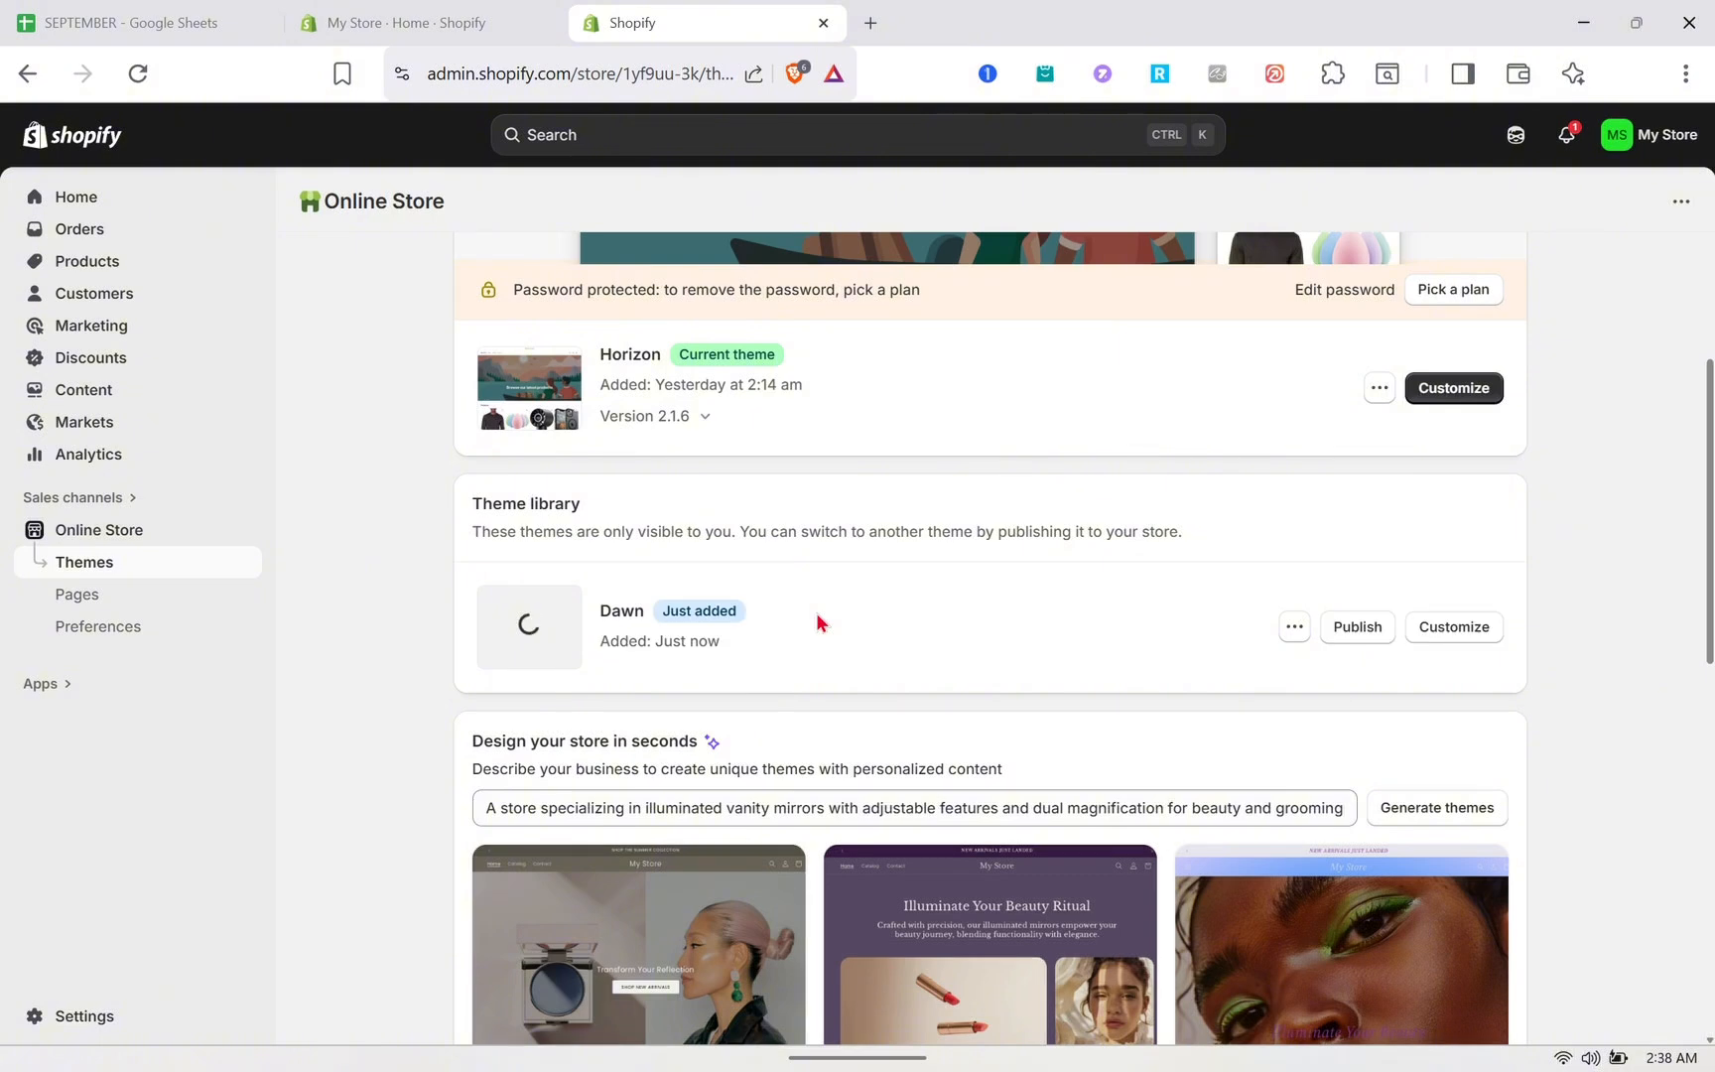
- Publish the Dawn theme as the store's current theme
{"action": "left_click", "coordinate": [1359, 637]}
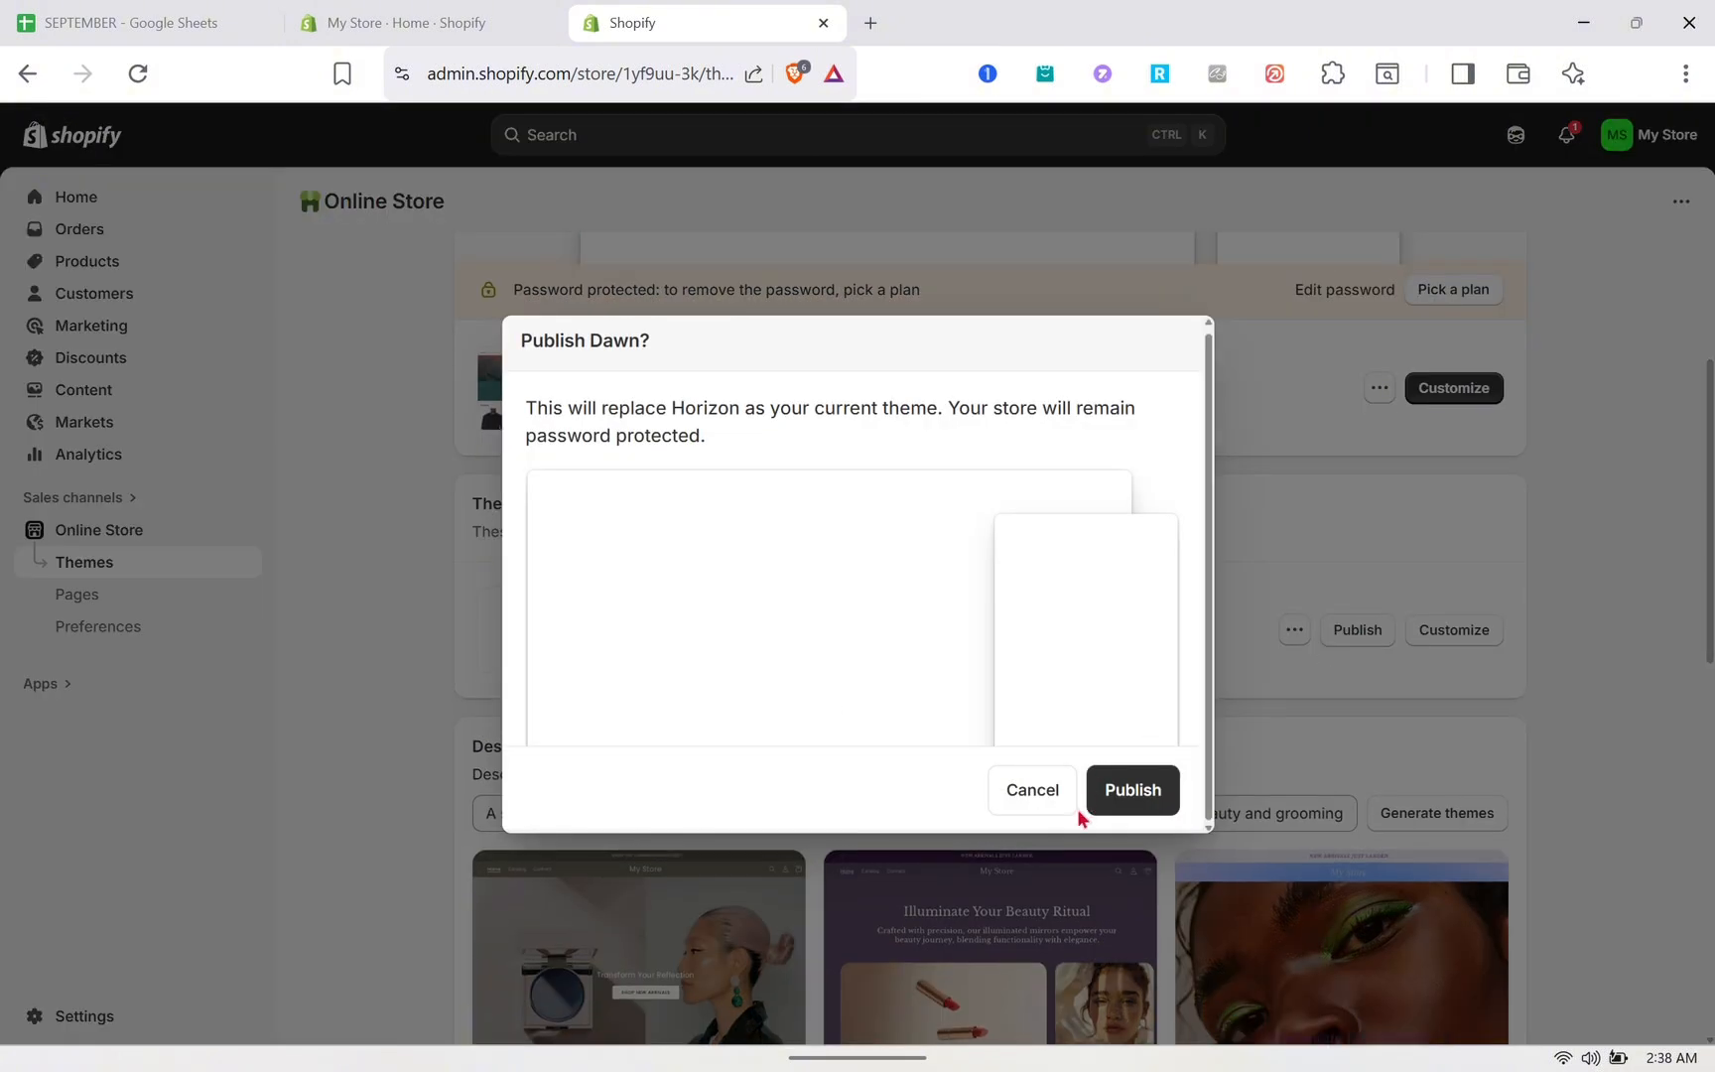
{"action": "left_click", "coordinate": [1136, 797]}
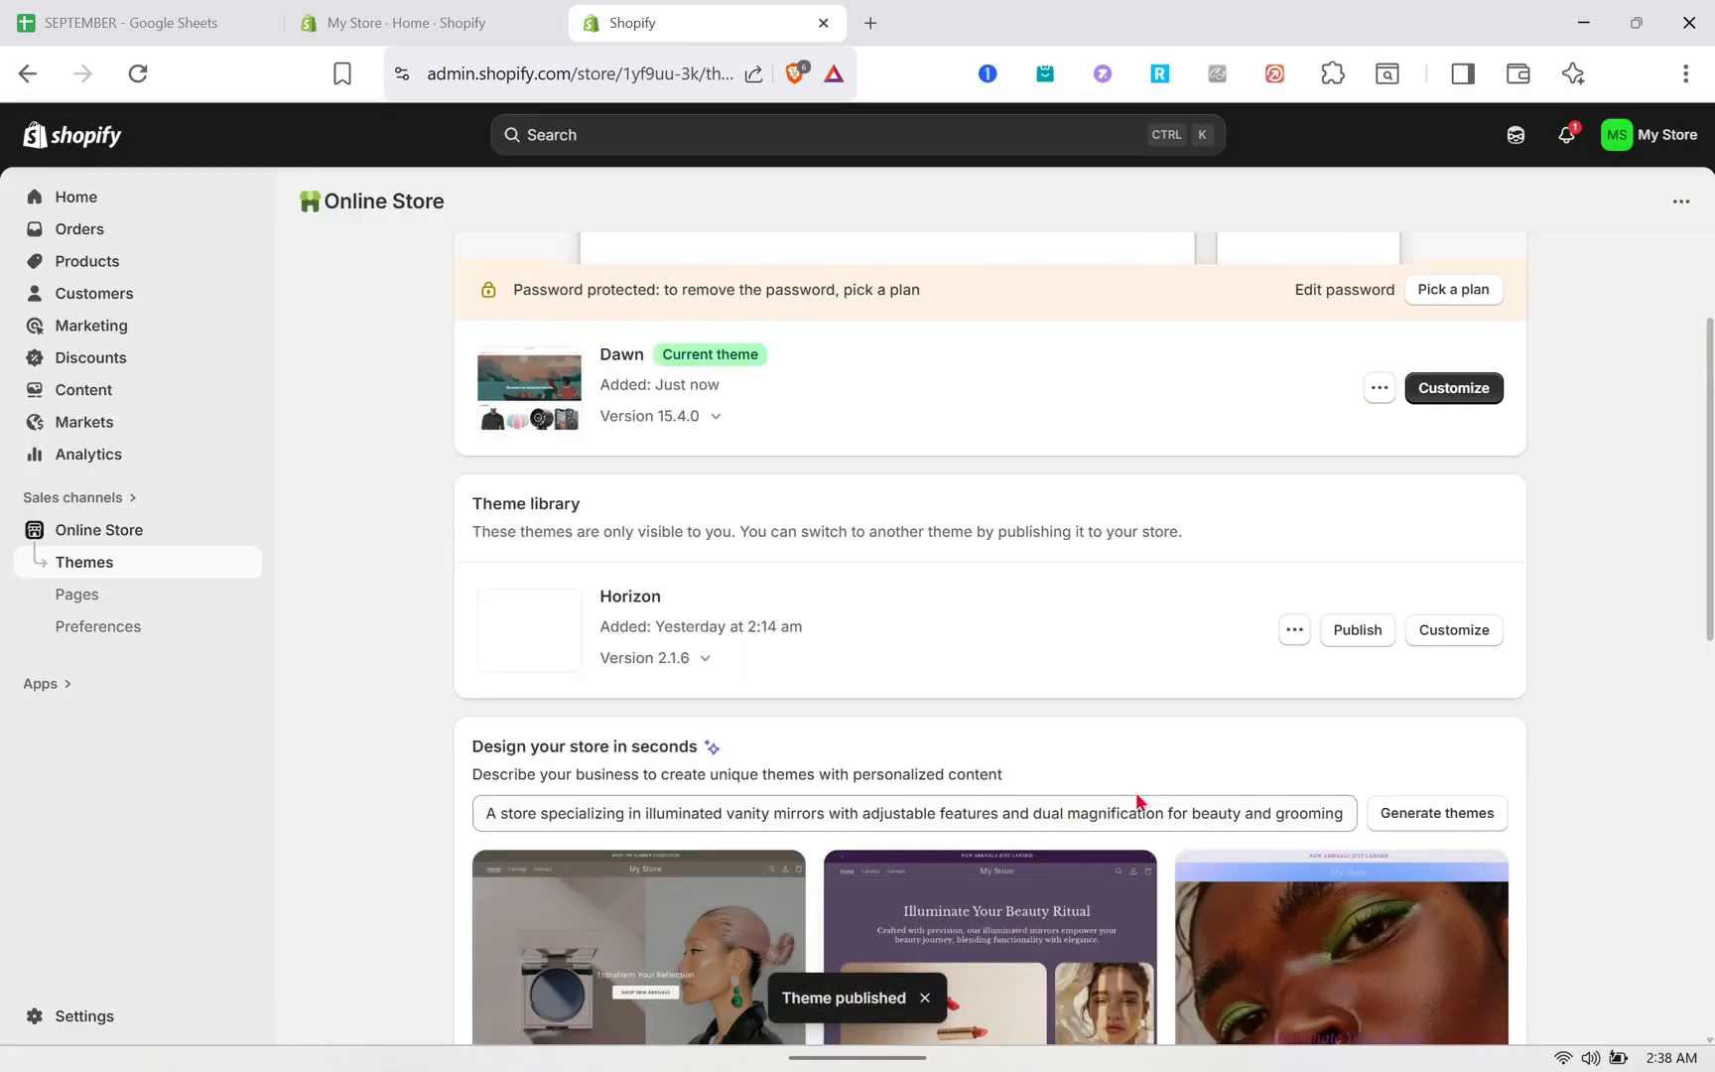
- Start a new manual collection and title it Beauty
{"action": "scroll", "coordinate": [1042, 477], "scroll_direction": "up", "scroll_amount": 1}
{"action": "scroll", "coordinate": [1042, 474], "scroll_direction": "up", "scroll_amount": 1}
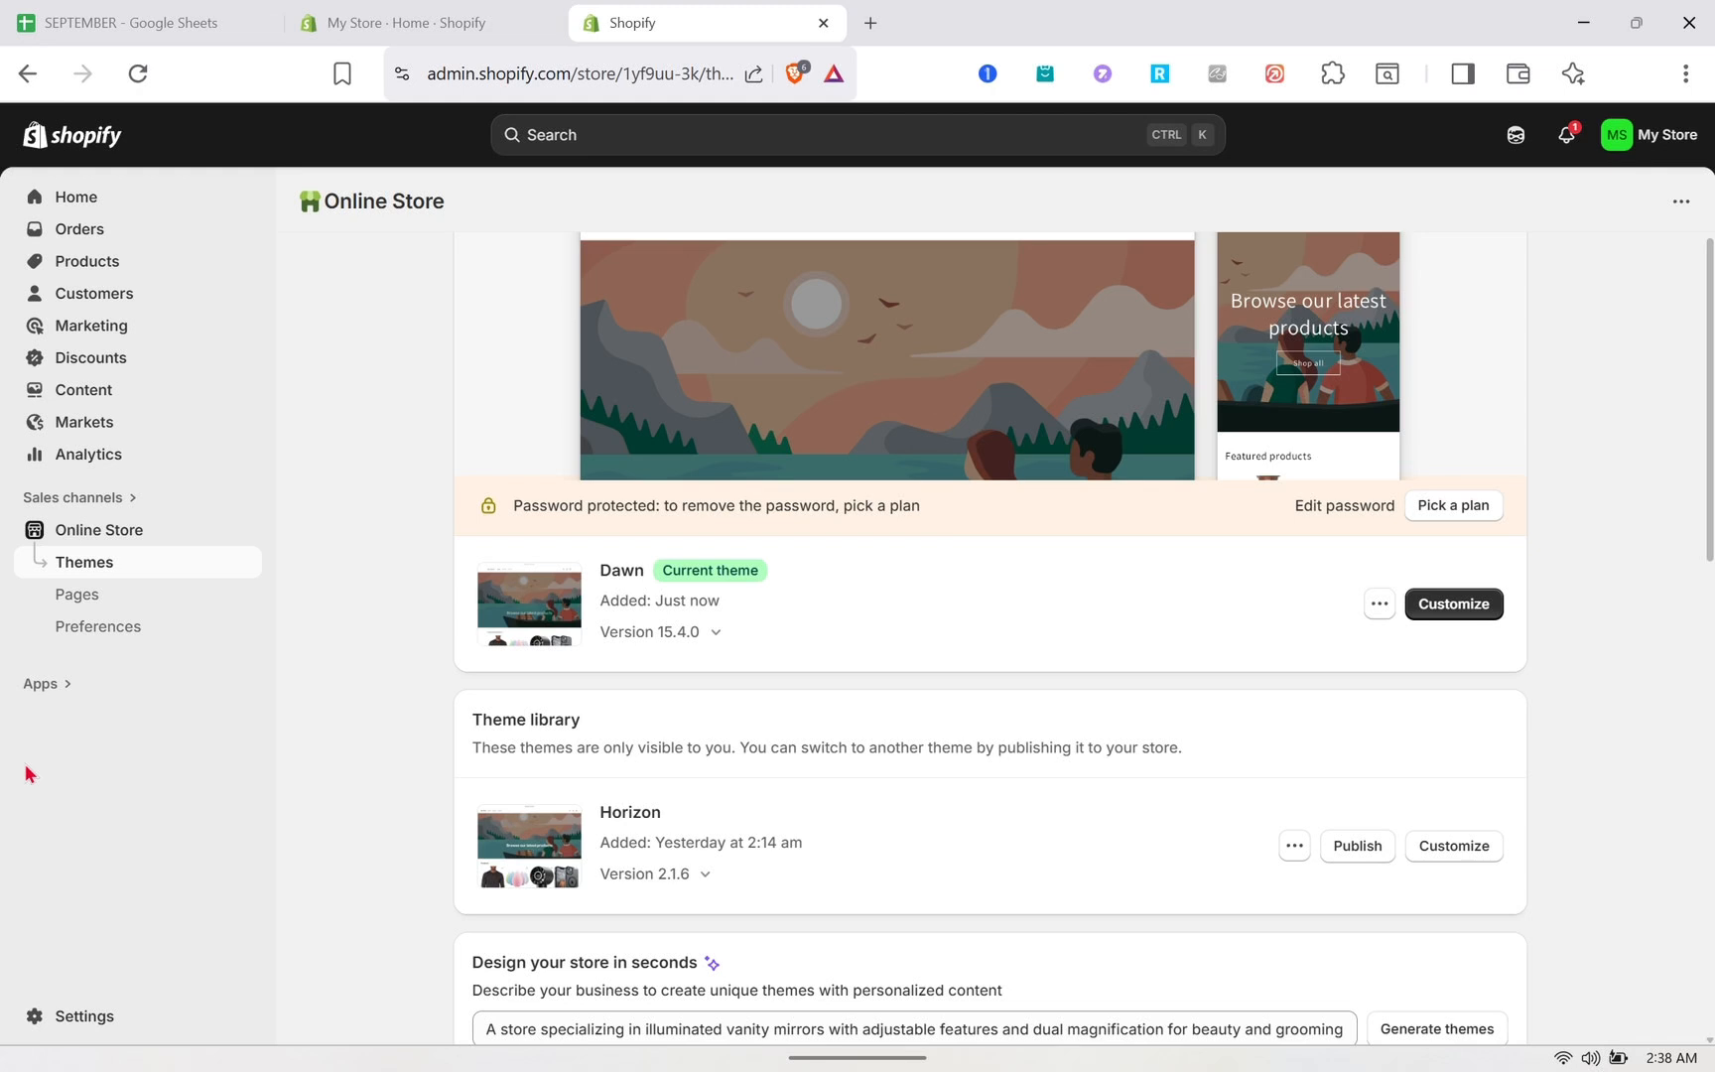
{"action": "left_click", "coordinate": [87, 262]}
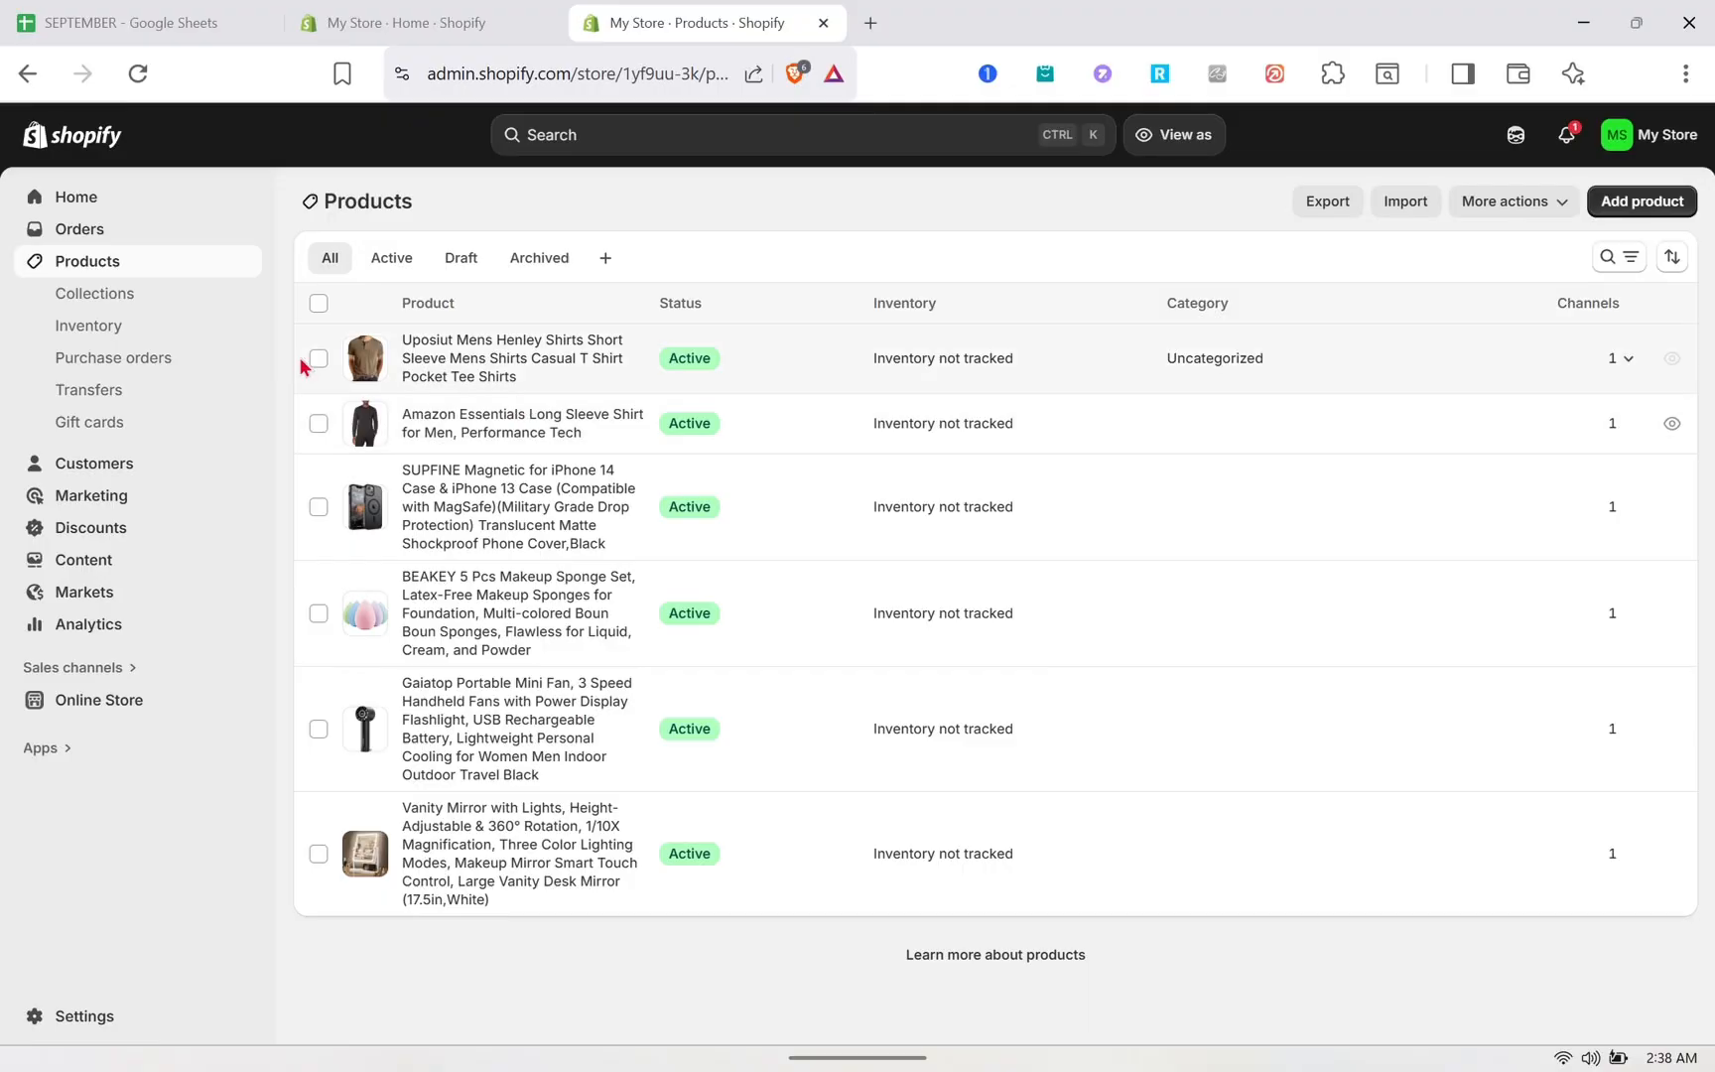
{"action": "left_click", "coordinate": [108, 297]}
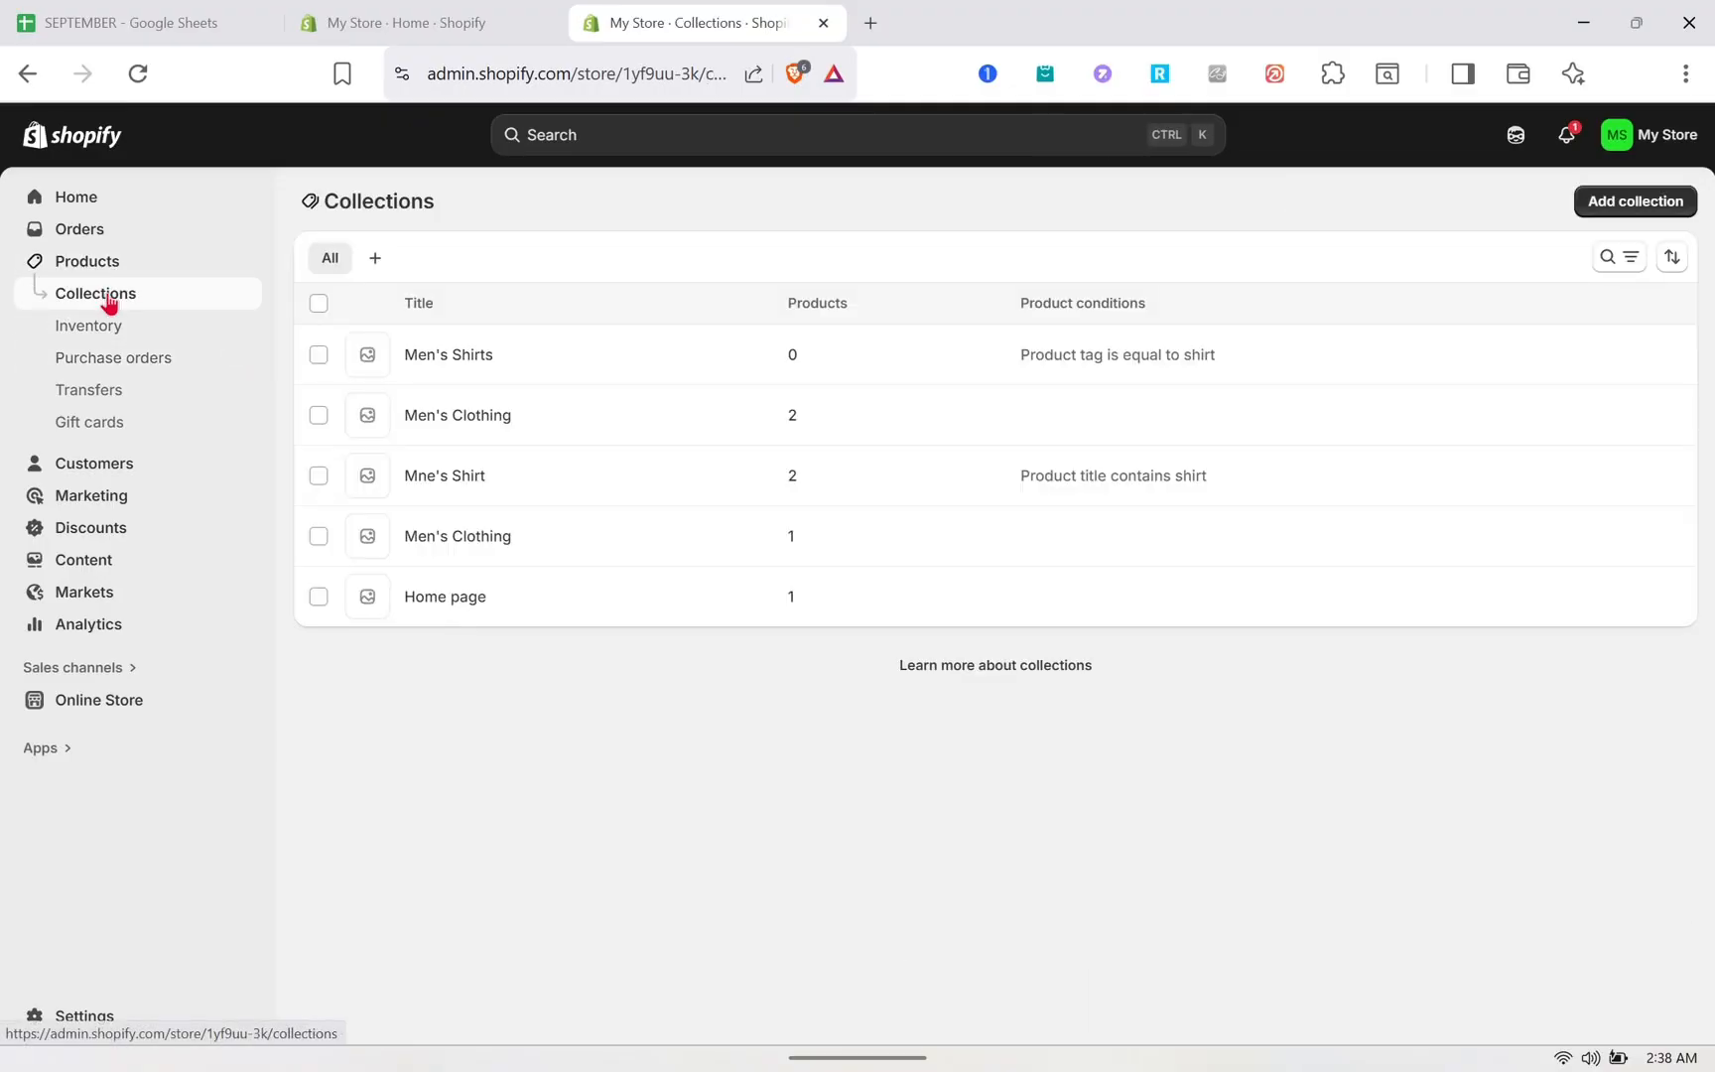
{"action": "left_click", "coordinate": [1639, 208]}
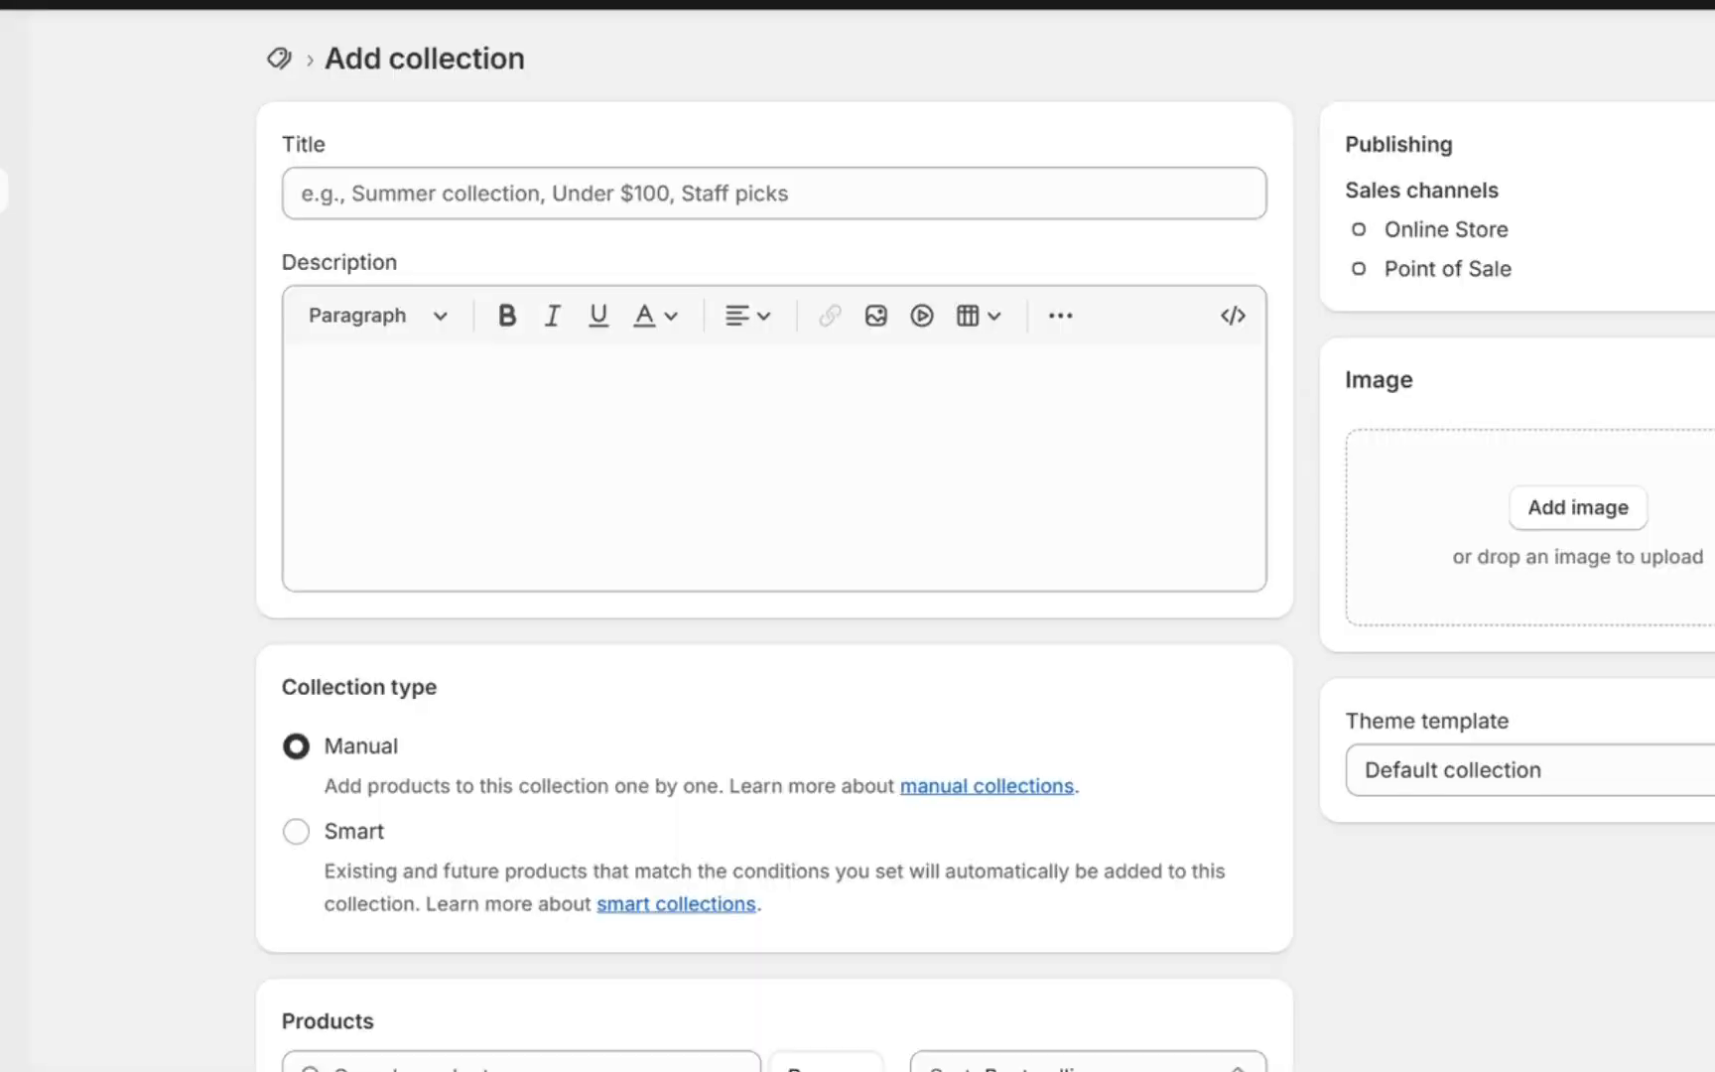
{"action": "left_click", "coordinate": [785, 295]}
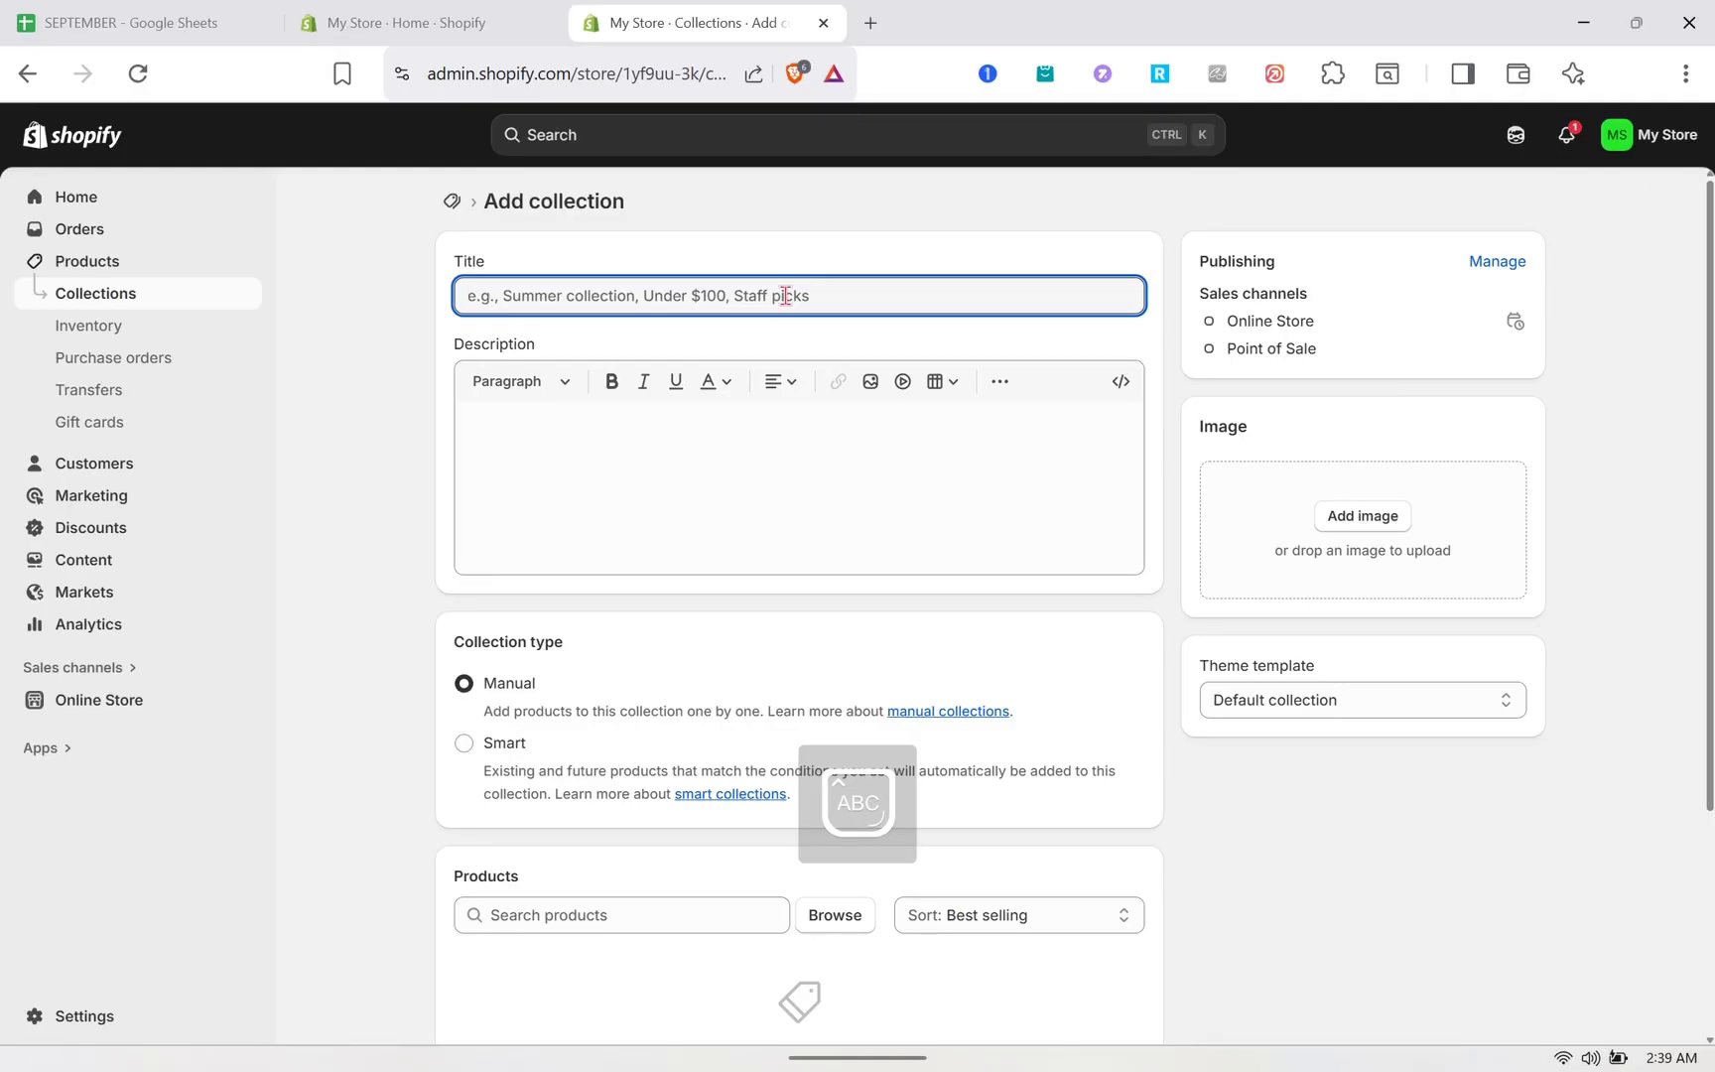
{"action": "type", "text": "B"}
{"action": "key", "text": "Caps_Lock"}
{"action": "type", "text": "ea"}
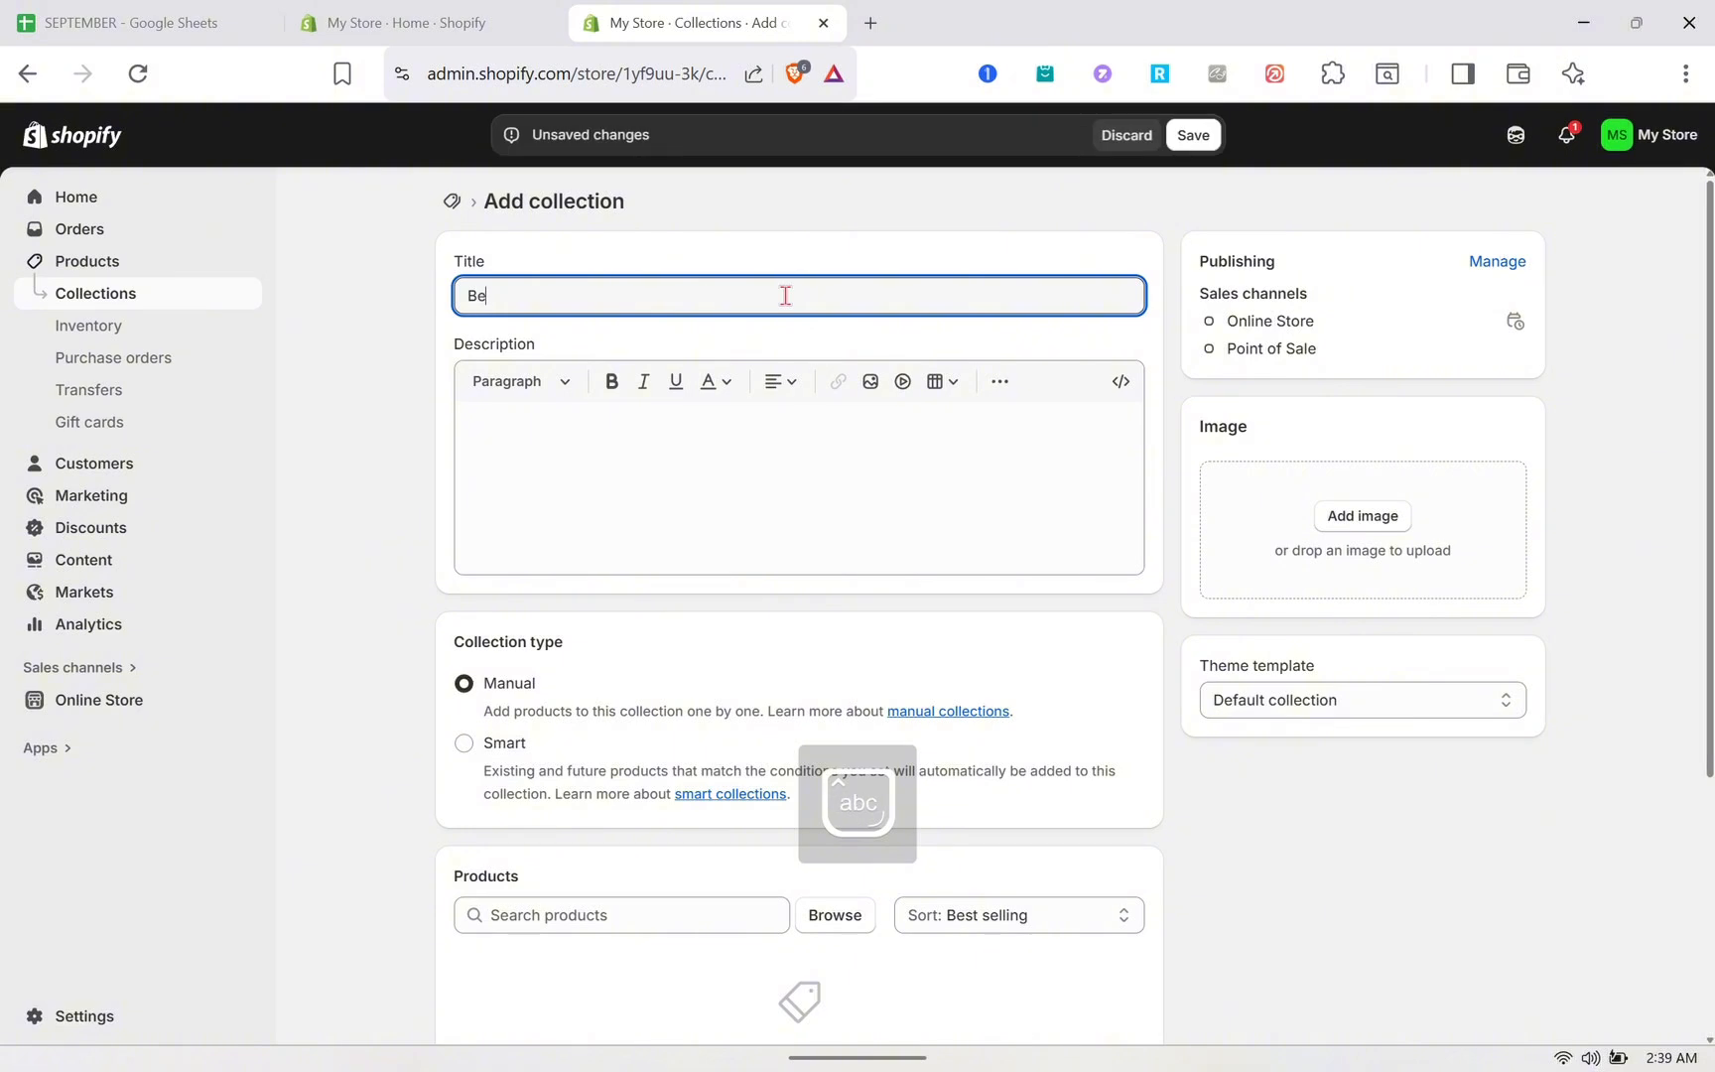
{"action": "type", "text": "uty"}
{"action": "left_click", "coordinate": [650, 440]}
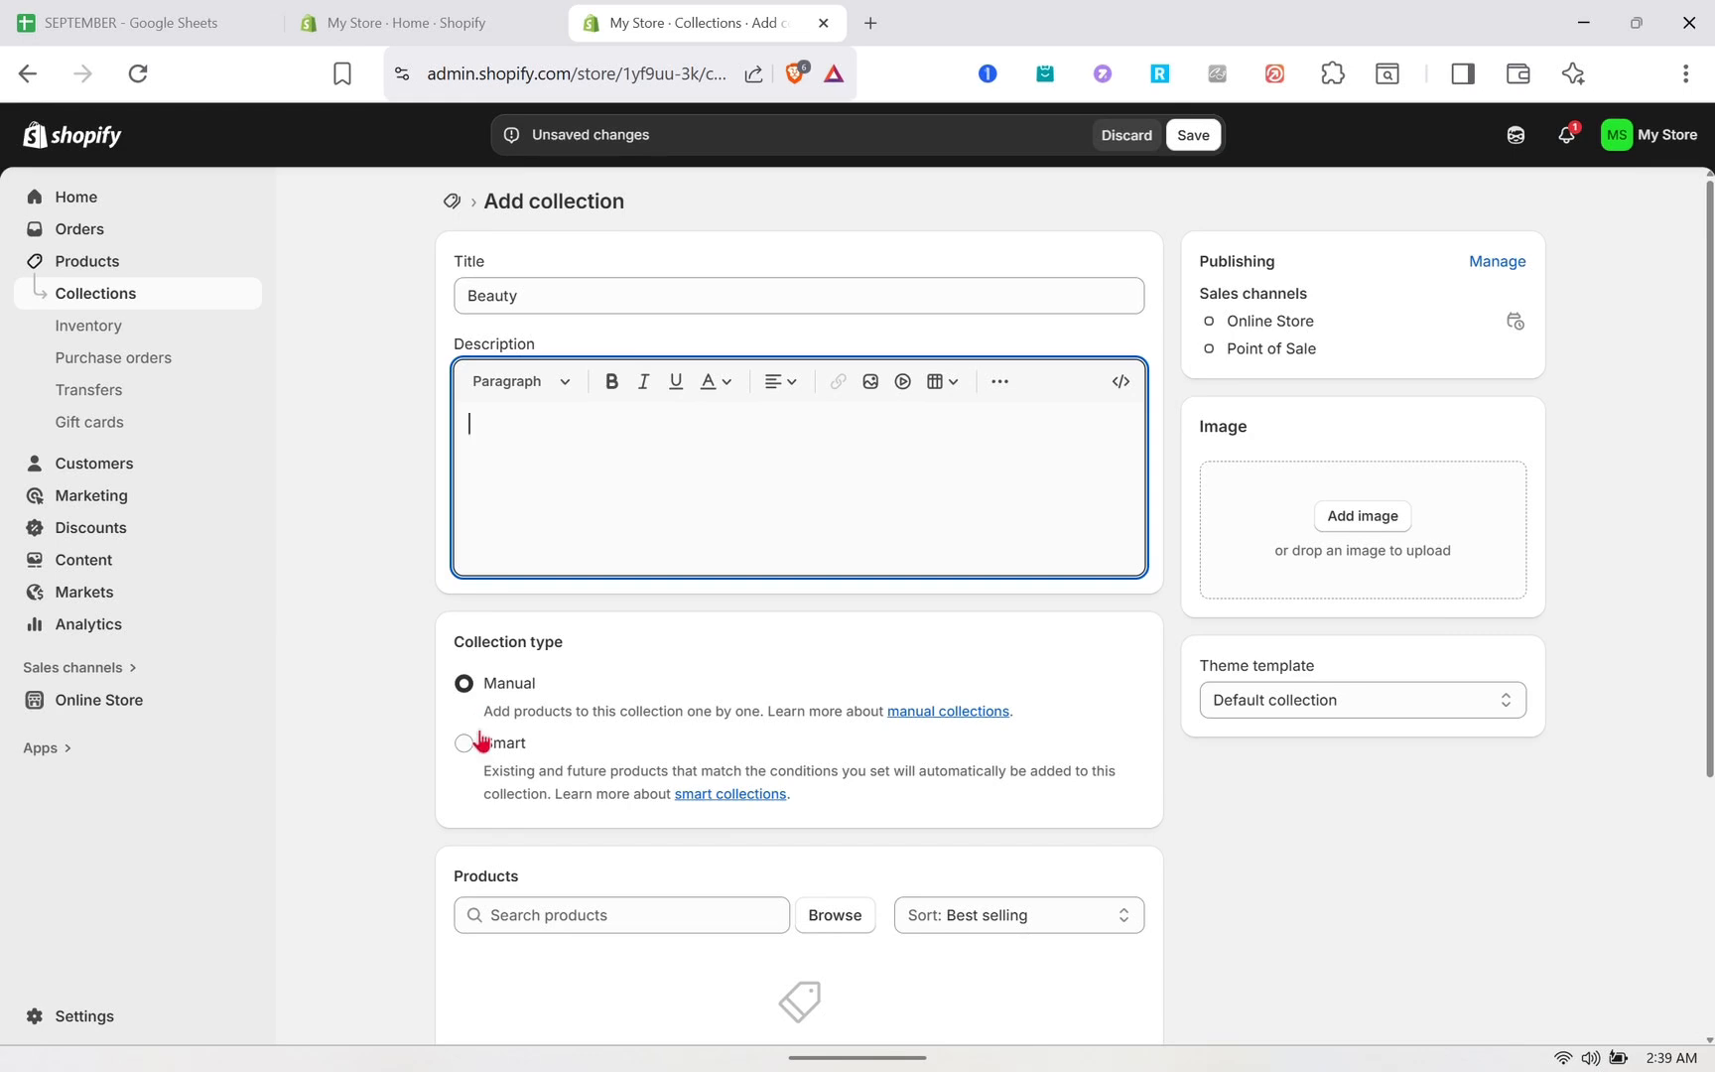
- Add the BEAKEY makeup sponge set and the Vanity Mirror with Lights products to the collection
{"action": "scroll", "coordinate": [484, 695], "scroll_direction": "down", "scroll_amount": 1}
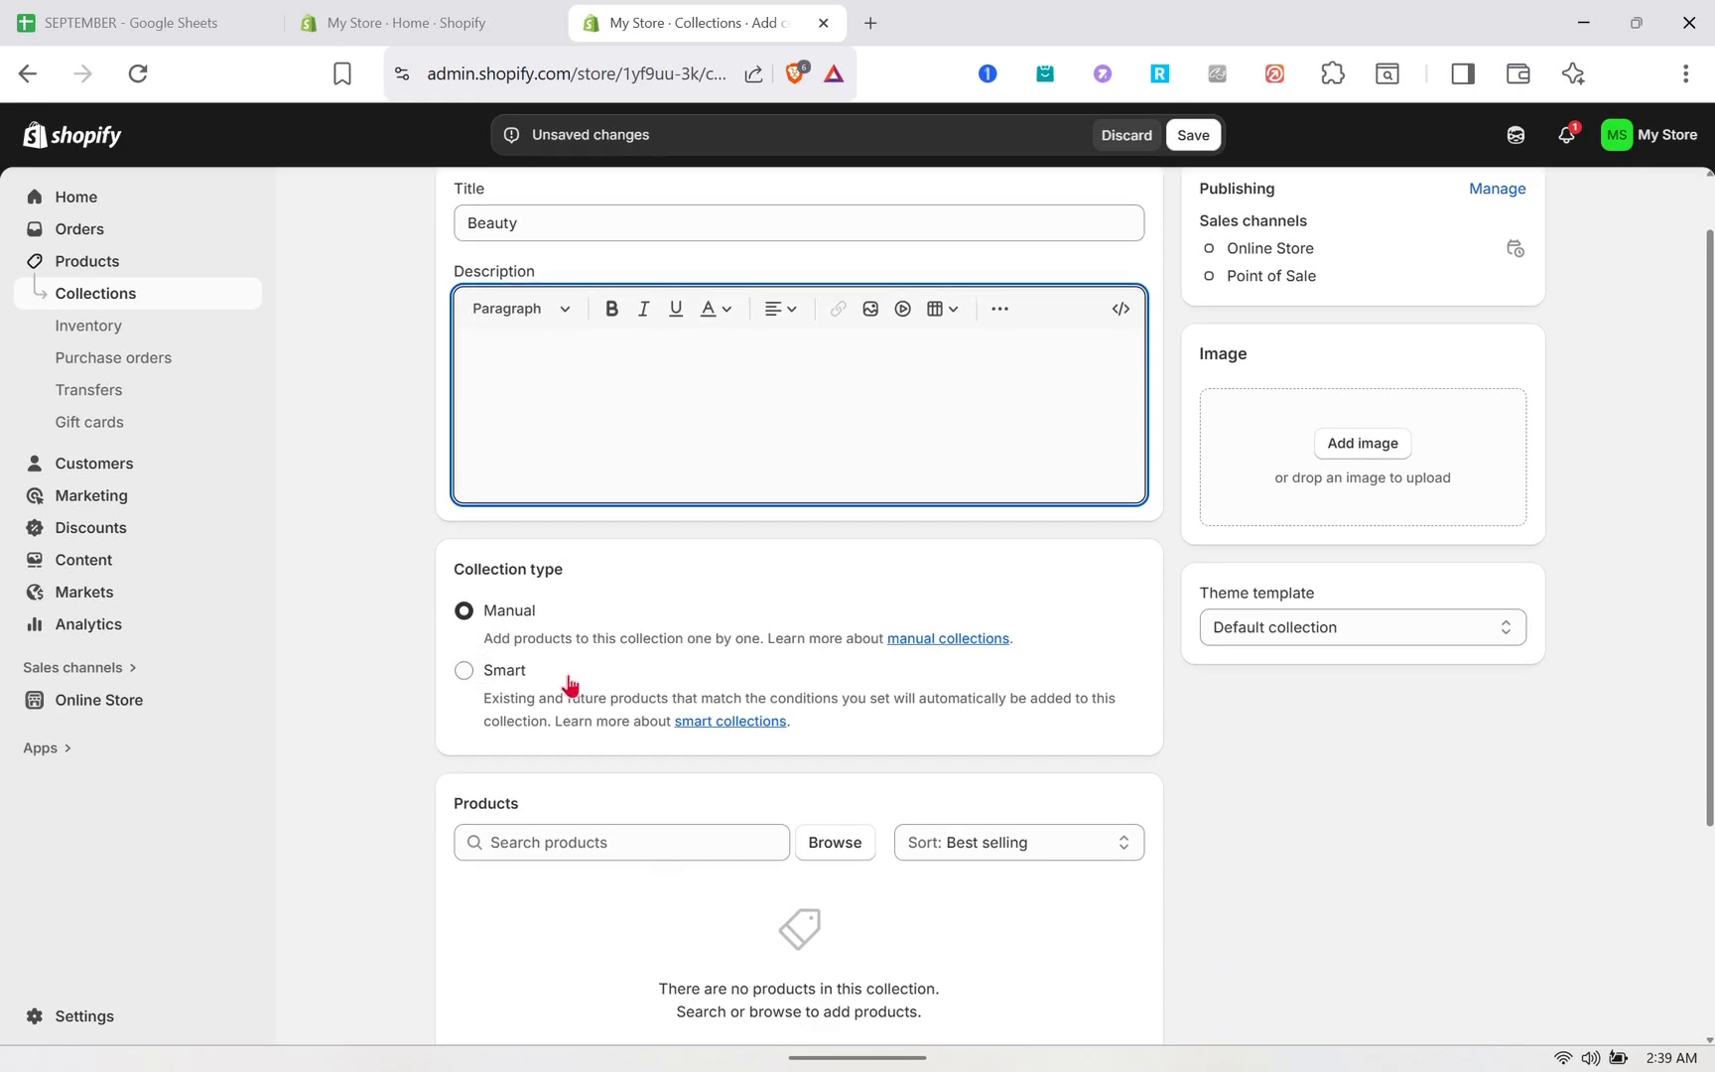
{"action": "scroll", "coordinate": [659, 712], "scroll_direction": "down", "scroll_amount": 2}
{"action": "left_click", "coordinate": [839, 718]}
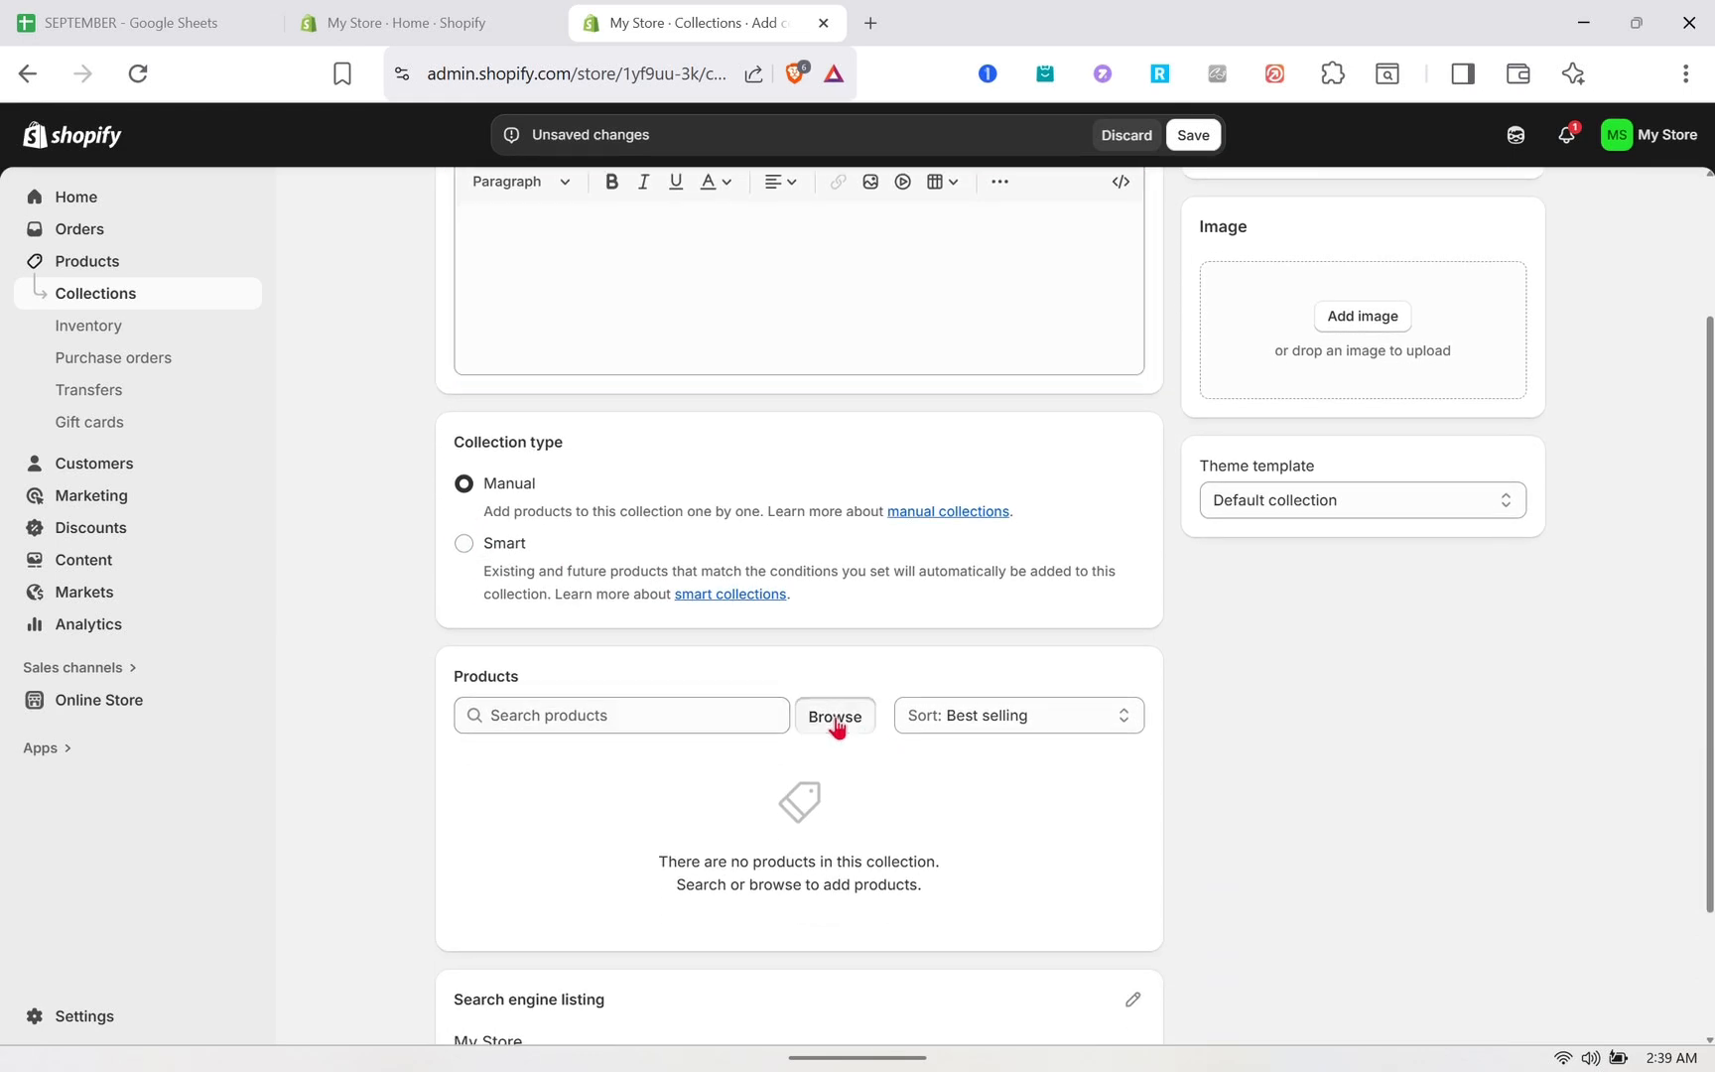
{"action": "scroll", "coordinate": [754, 645], "scroll_direction": "down", "scroll_amount": 1}
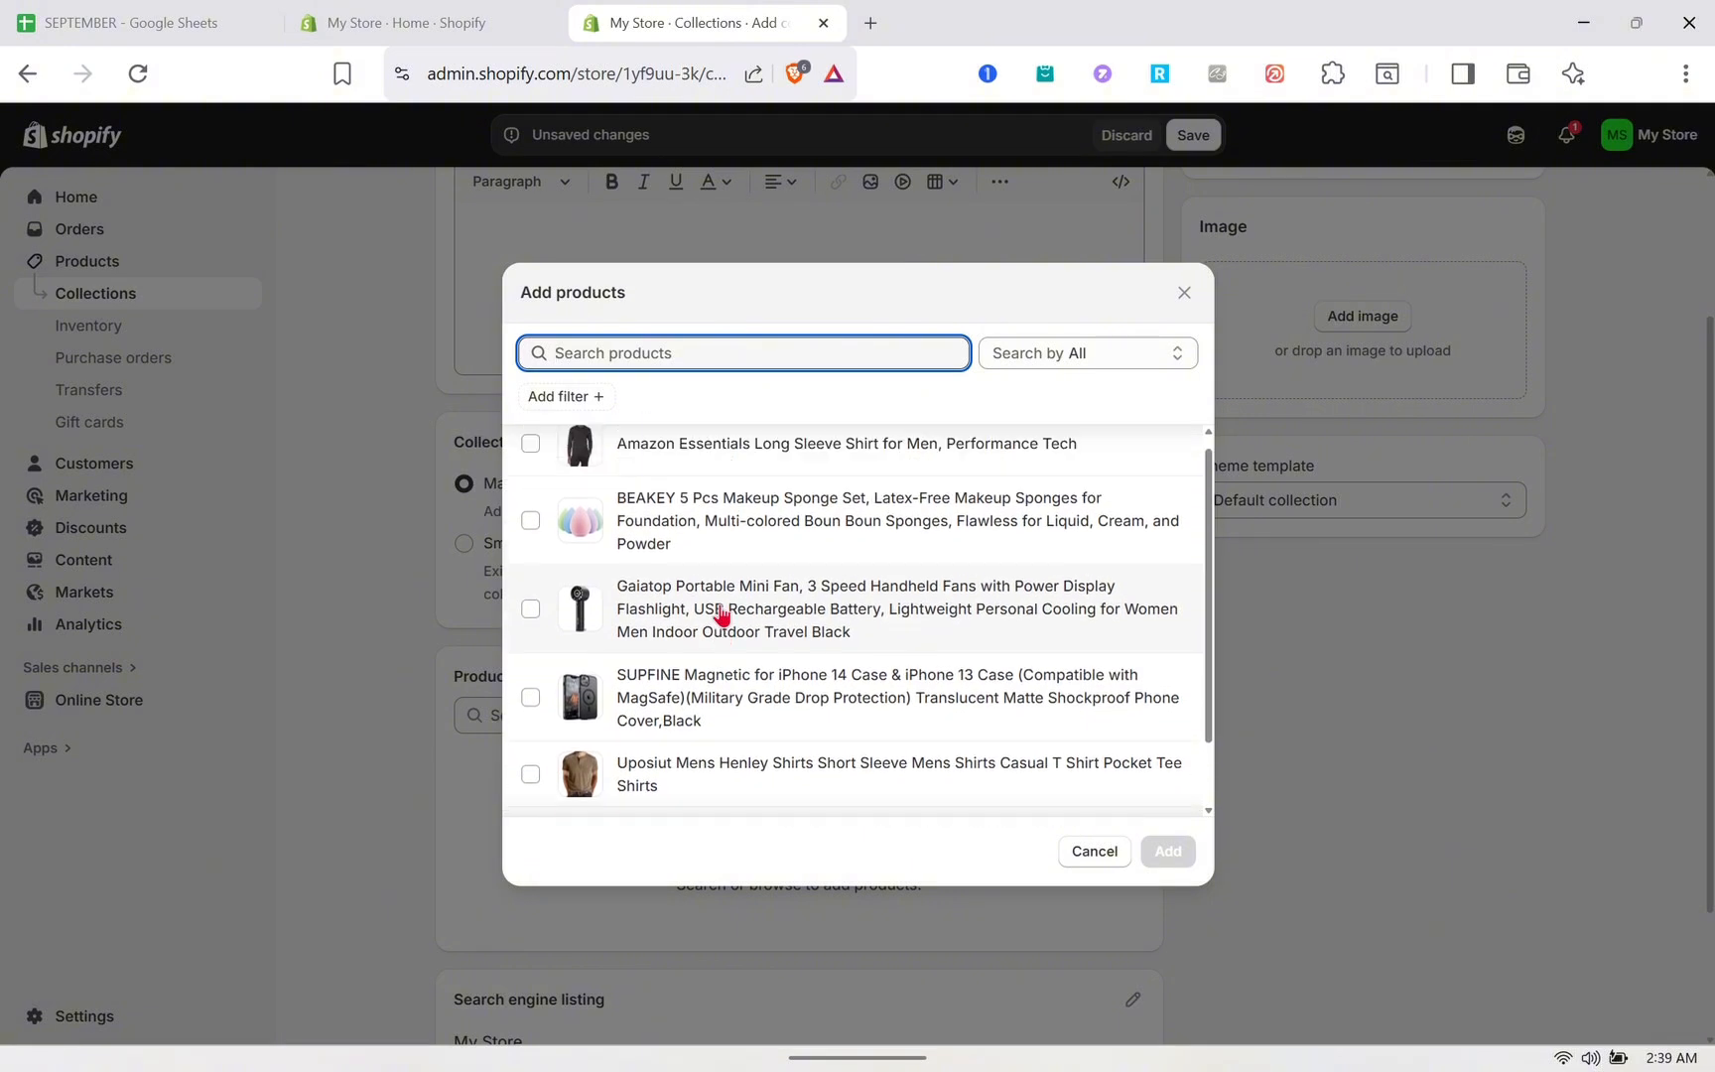
{"action": "left_click", "coordinate": [529, 524]}
{"action": "left_click", "coordinate": [529, 524]}
{"action": "scroll", "coordinate": [600, 605], "scroll_direction": "down", "scroll_amount": 1}
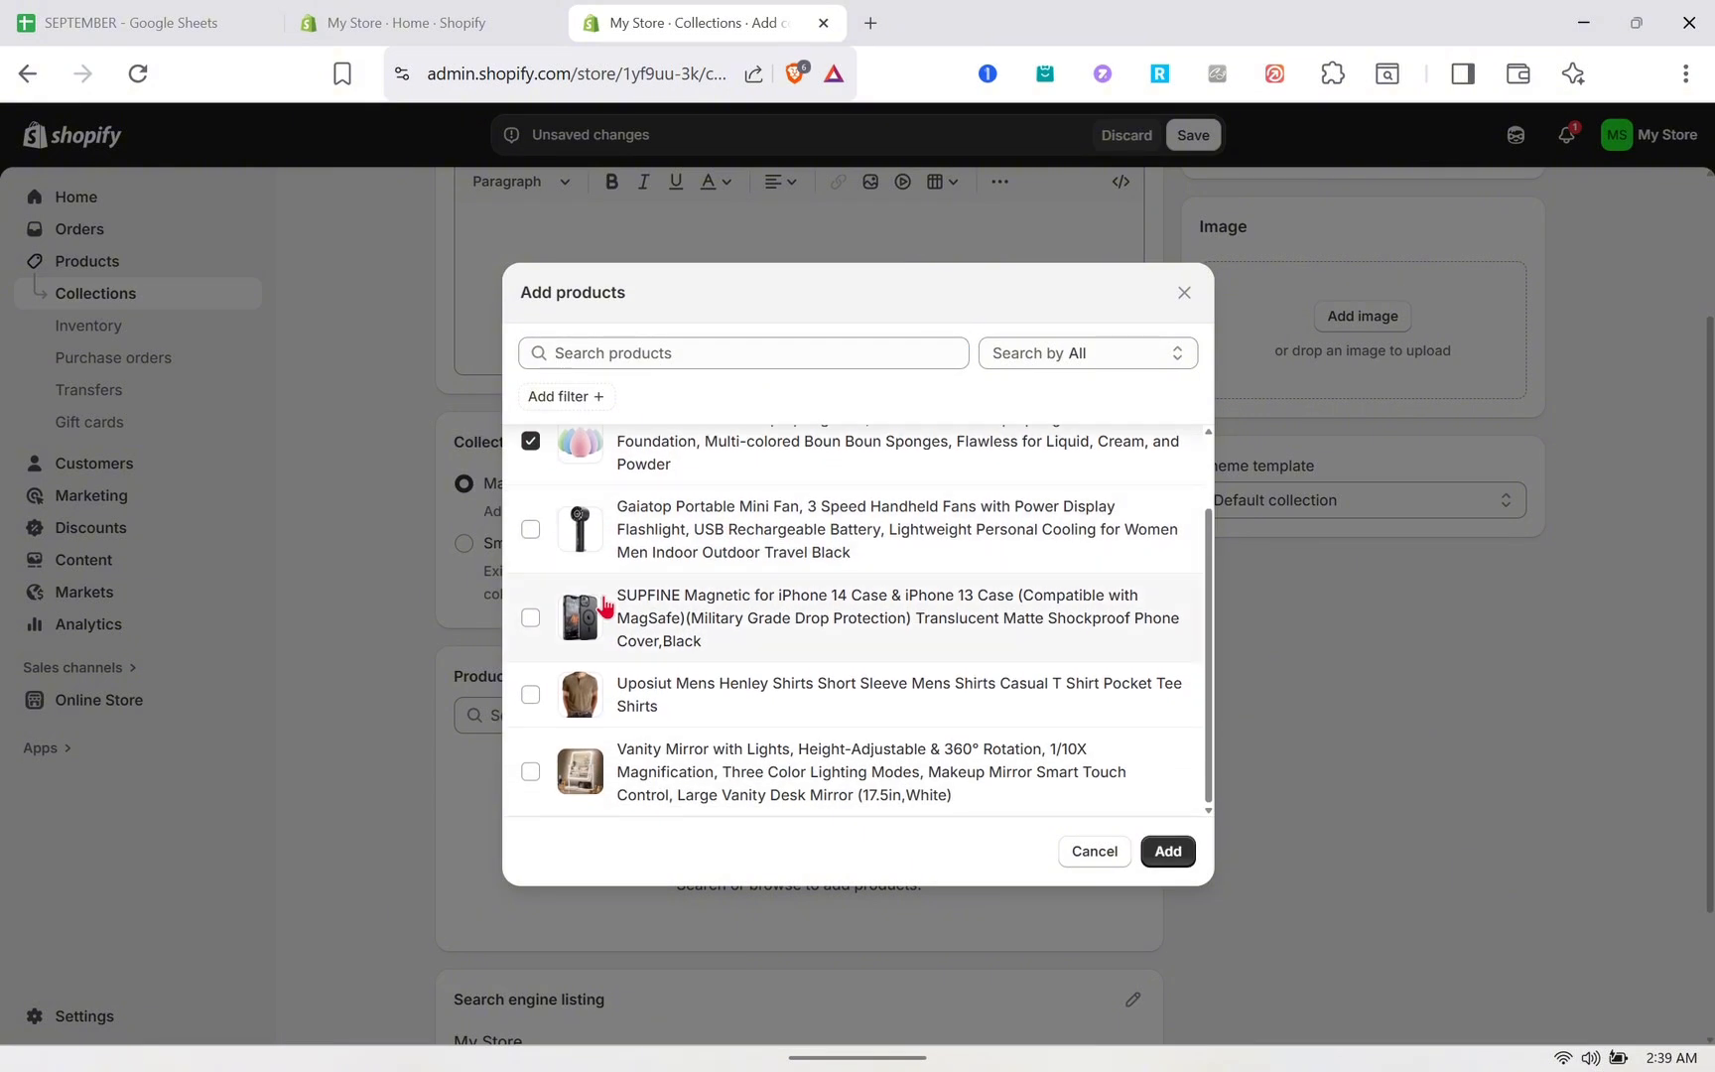
{"action": "left_click", "coordinate": [531, 773]}
{"action": "left_click", "coordinate": [1171, 851]}
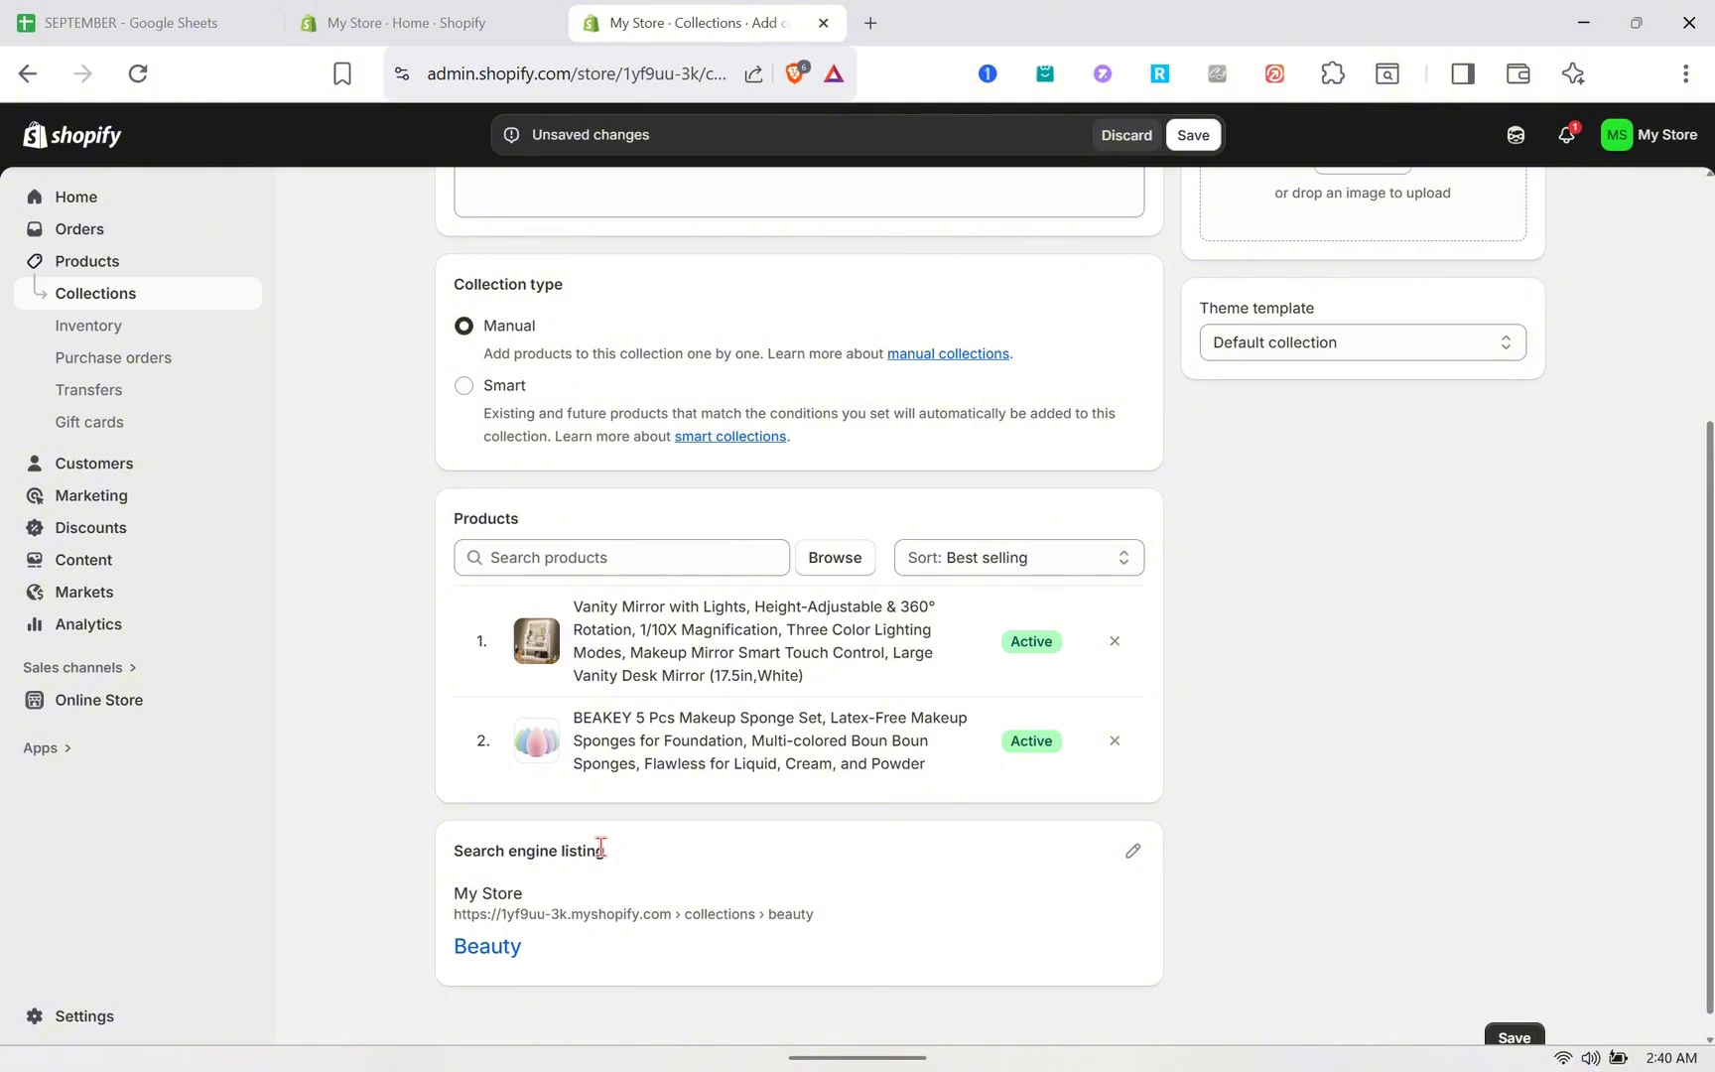
- Set the collection image to the 61FhAHpsj-L._SL1500 sponge photo and save the Beauty collection
{"action": "scroll", "coordinate": [1117, 758], "scroll_direction": "up", "scroll_amount": 4}
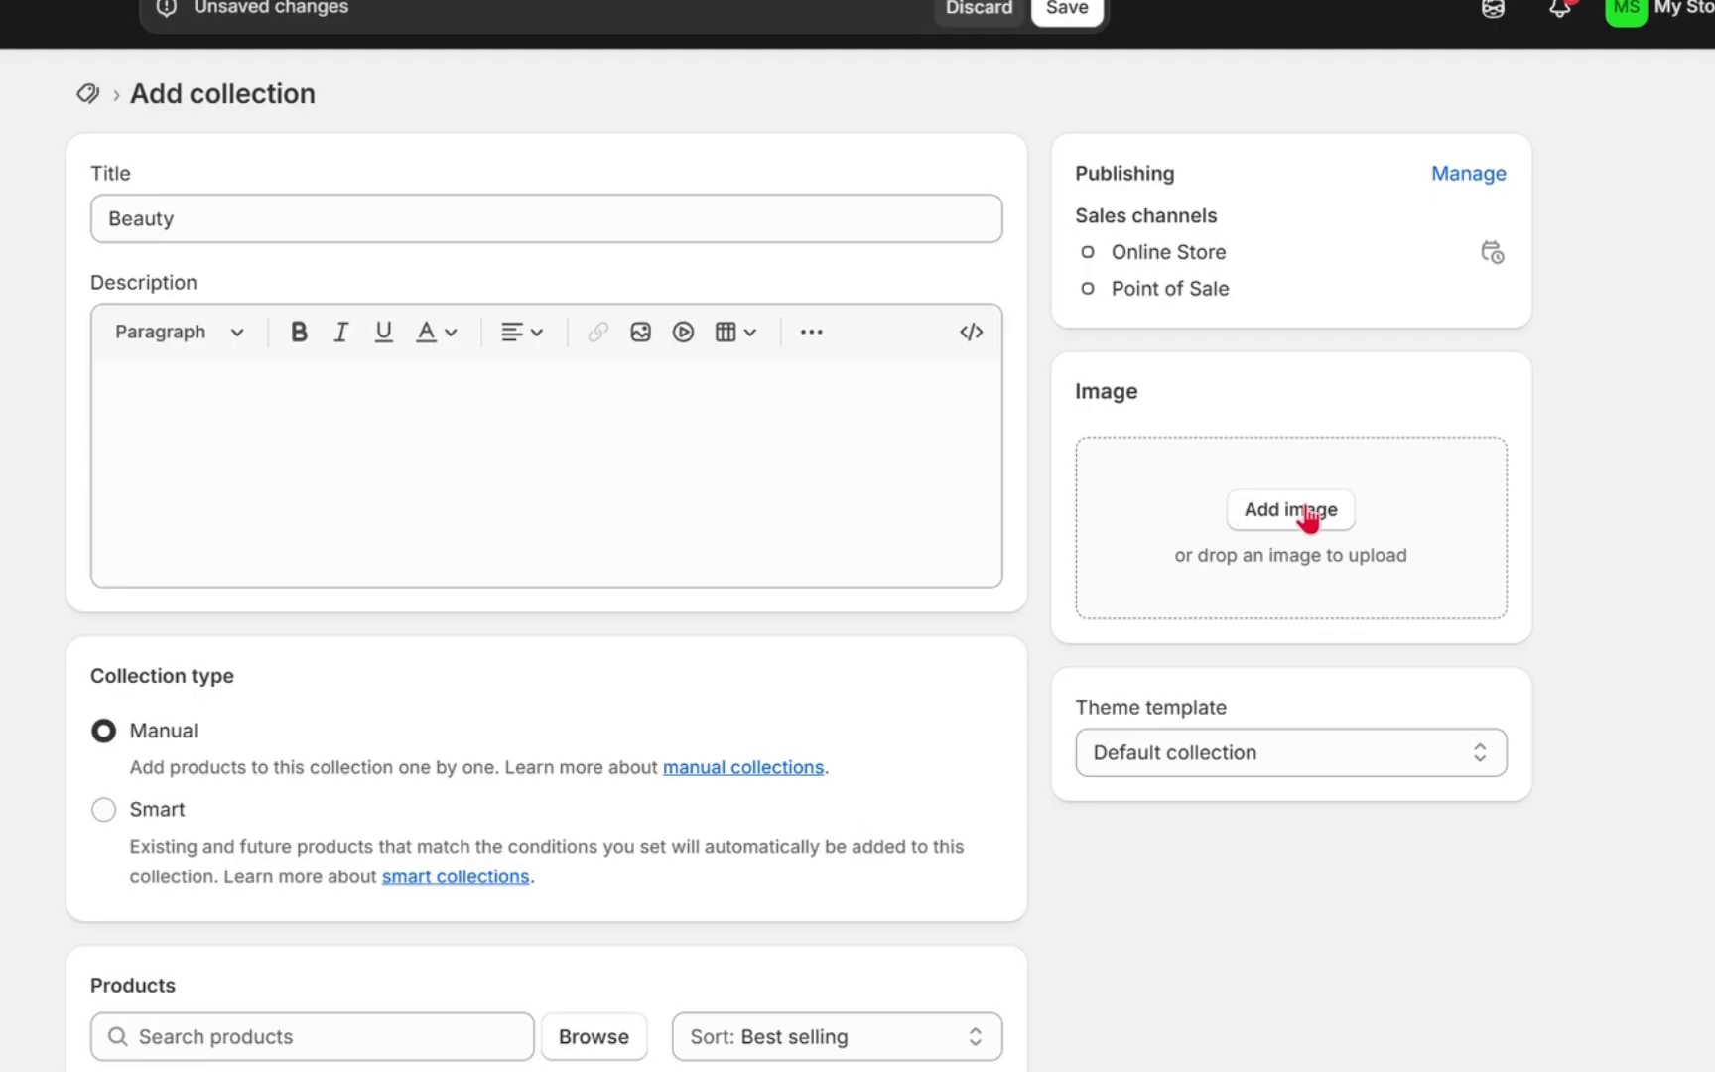
{"action": "left_click", "coordinate": [1374, 520]}
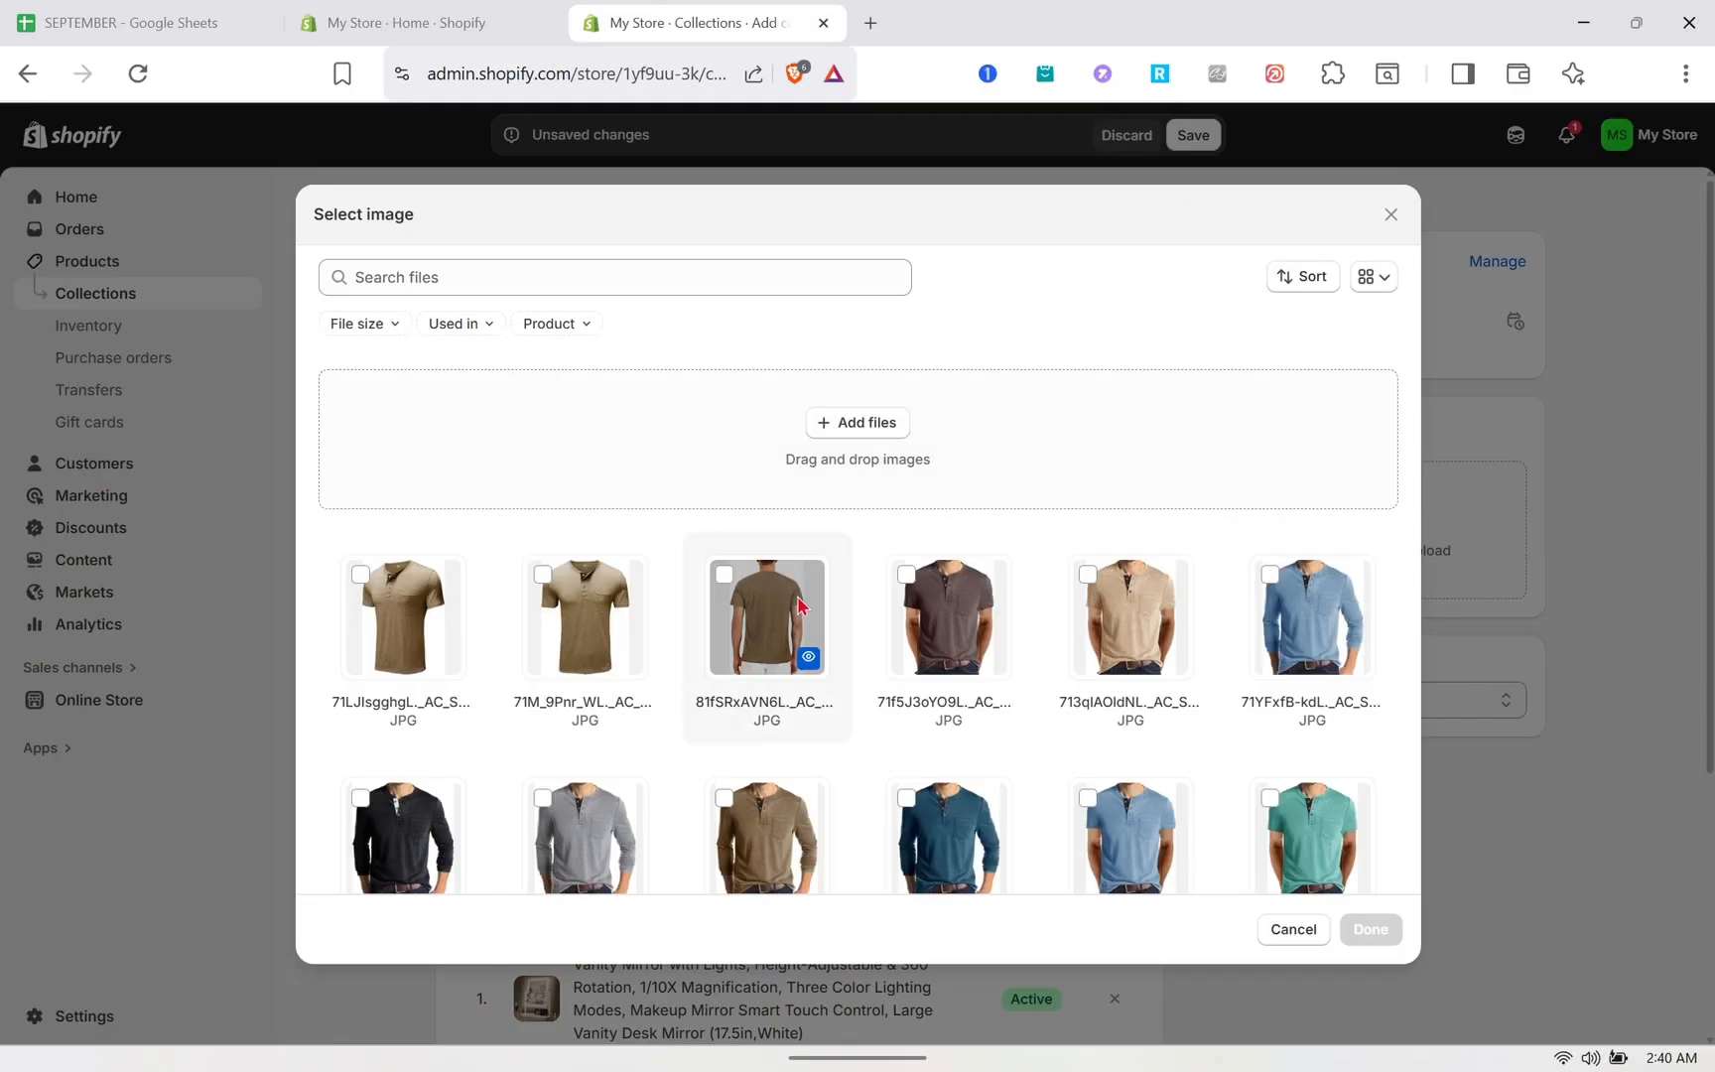
{"action": "scroll", "coordinate": [641, 655], "scroll_direction": "down", "scroll_amount": 5}
{"action": "scroll", "coordinate": [869, 628], "scroll_direction": "down", "scroll_amount": 6}
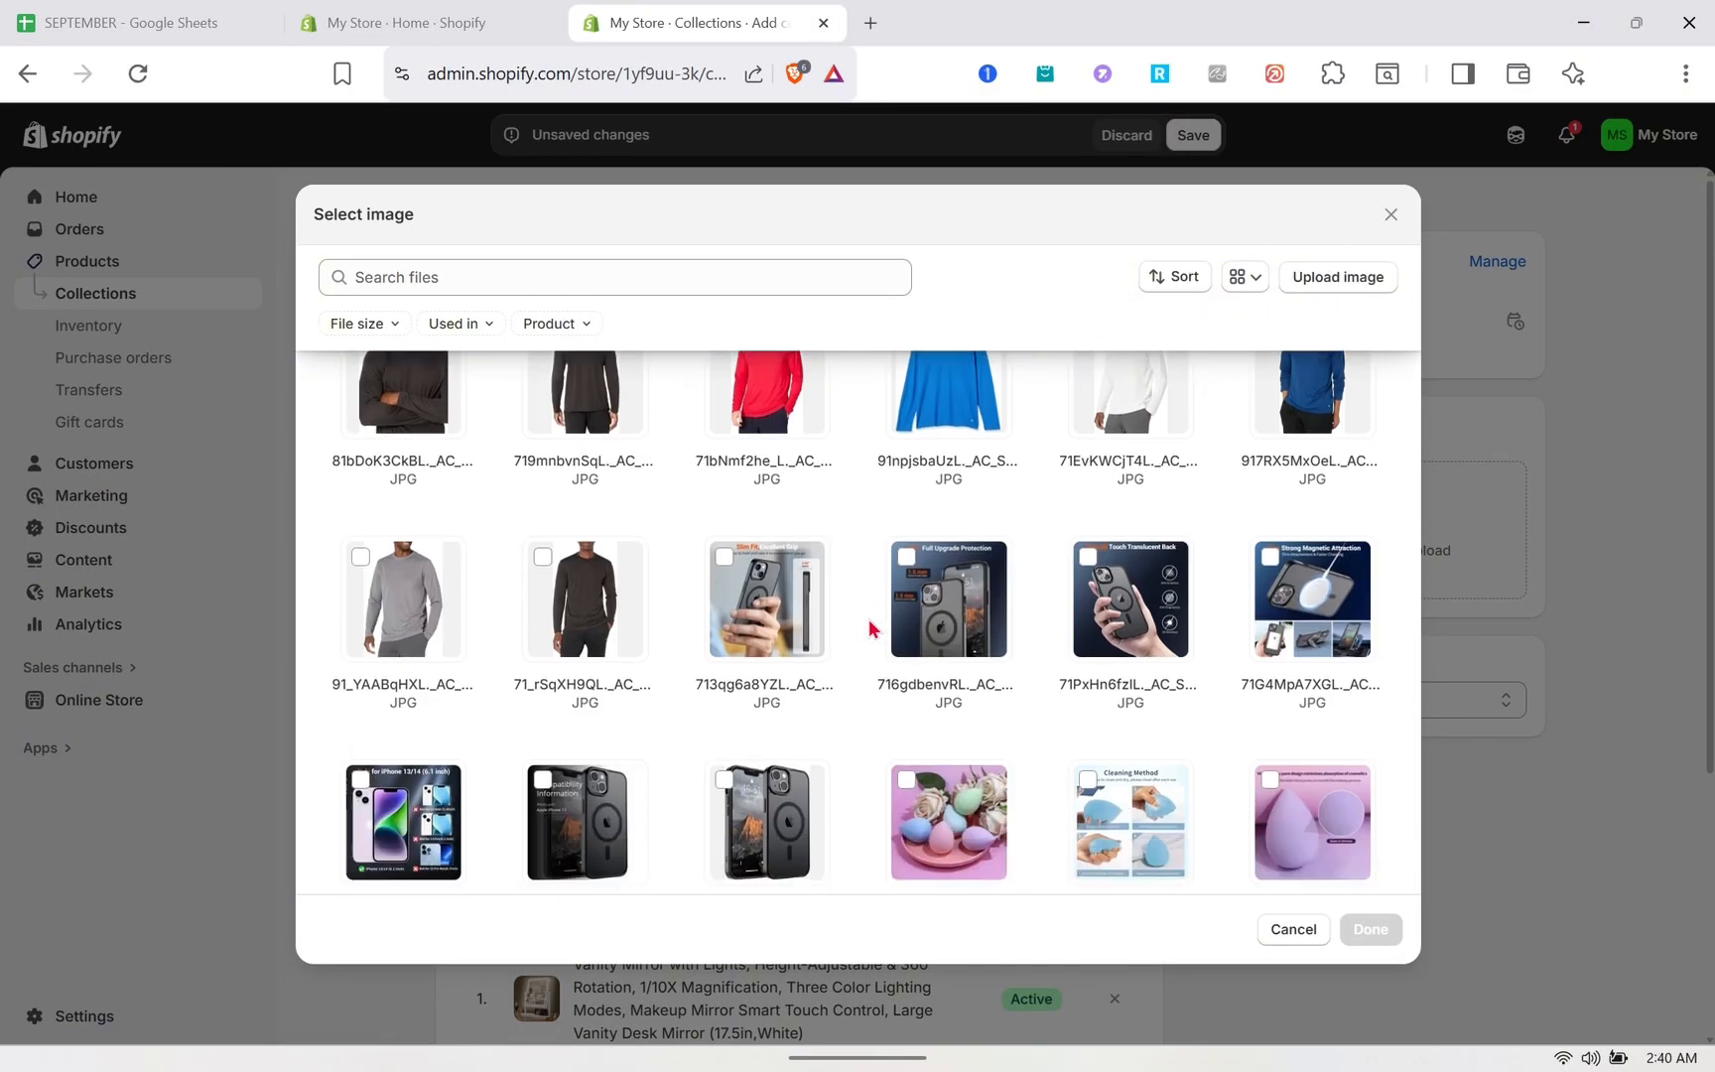
{"action": "left_click", "coordinate": [908, 527]}
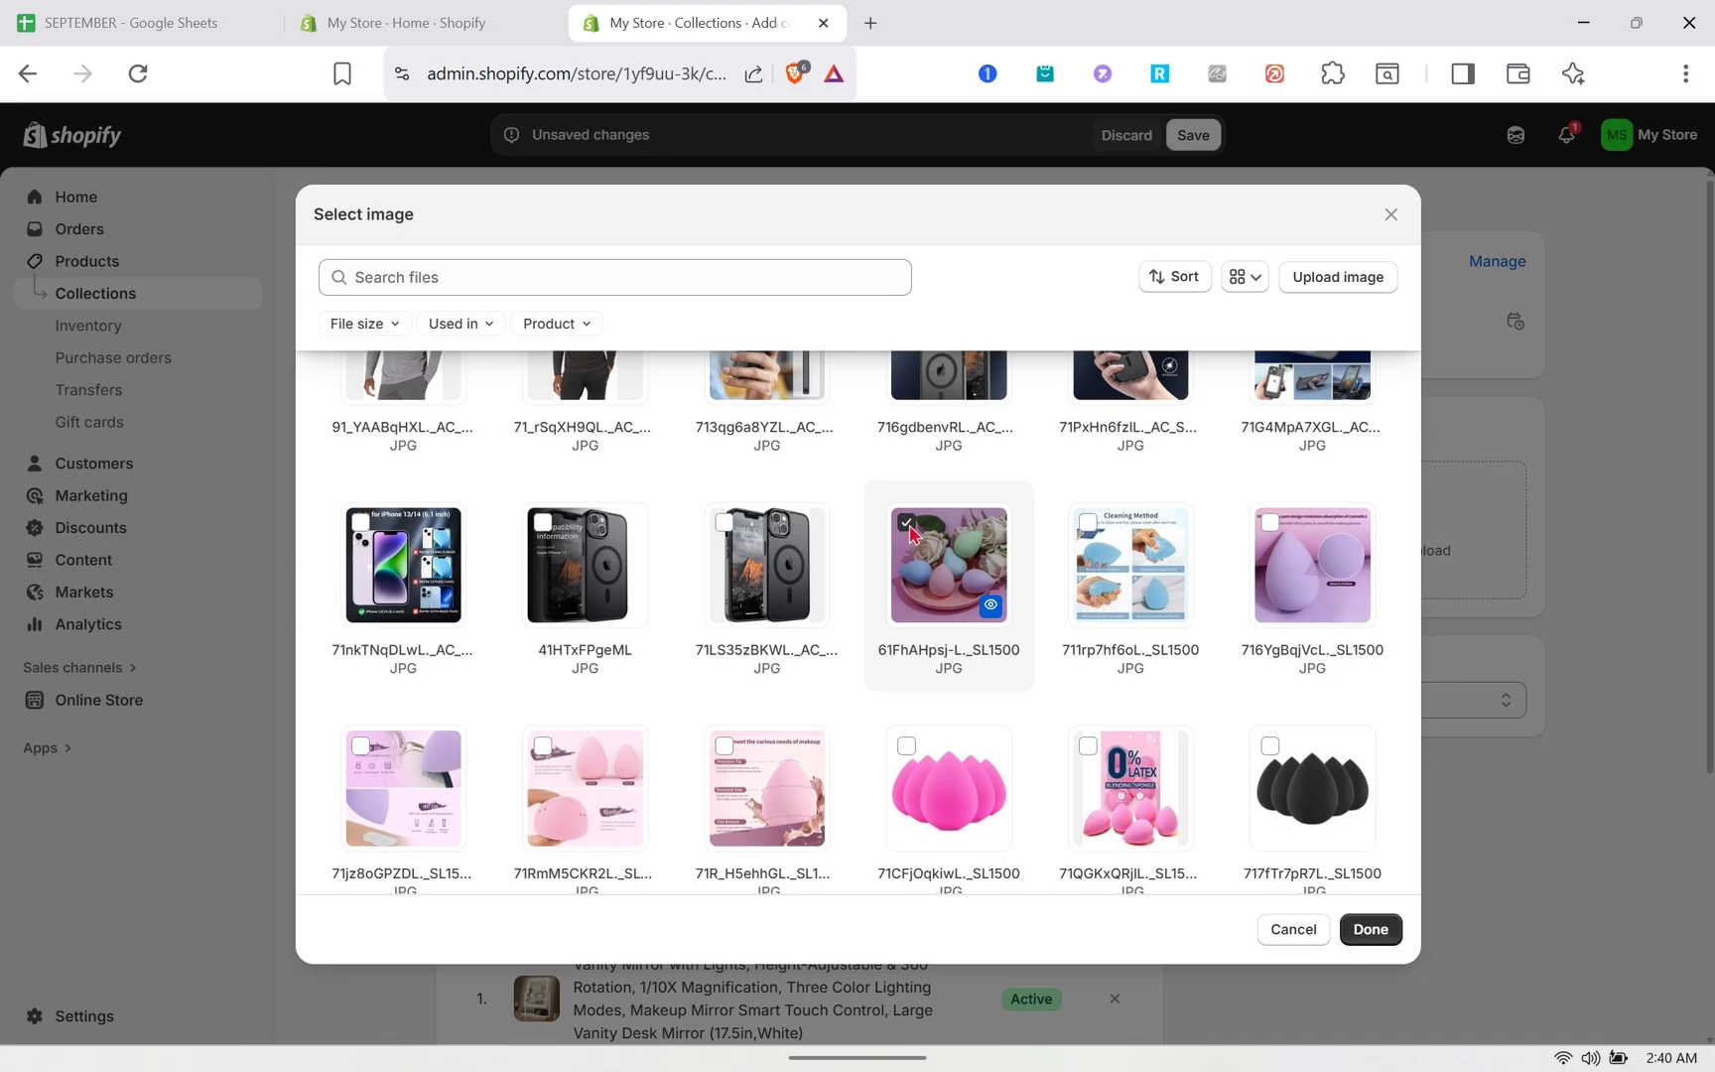
{"action": "left_click", "coordinate": [1273, 526]}
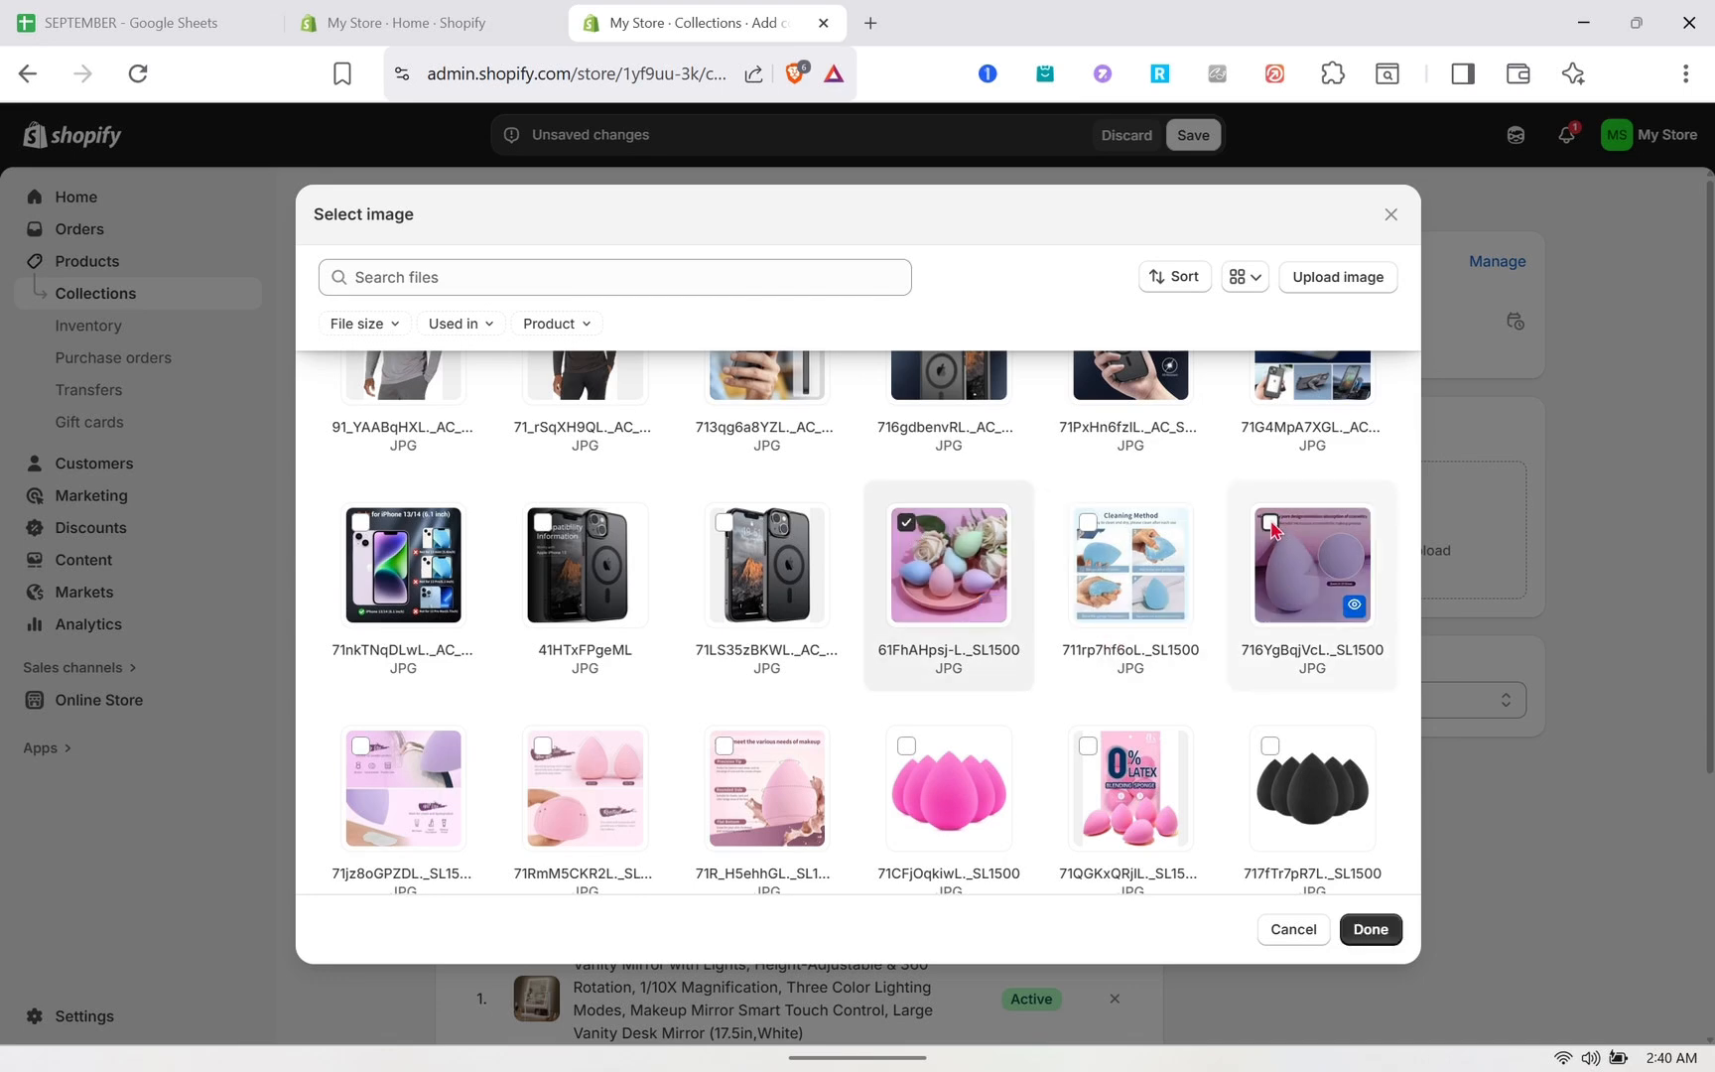
{"action": "left_click", "coordinate": [908, 524]}
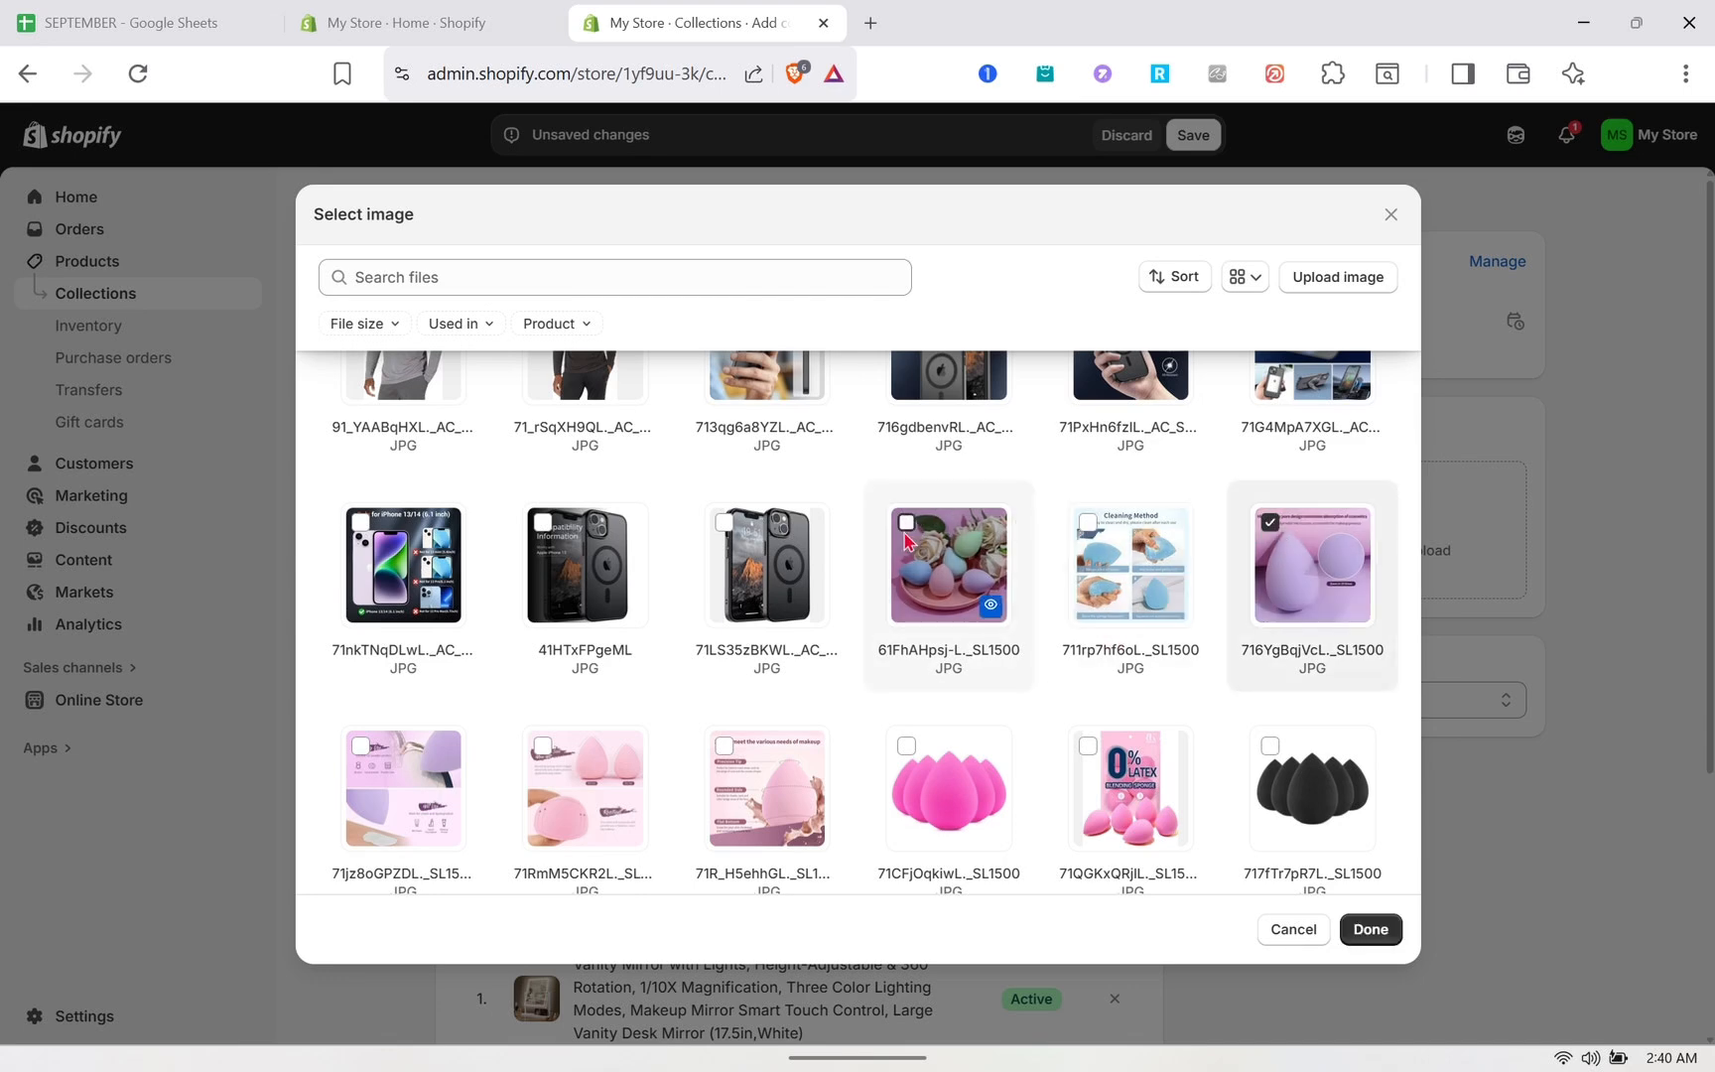
{"action": "left_click", "coordinate": [1374, 927]}
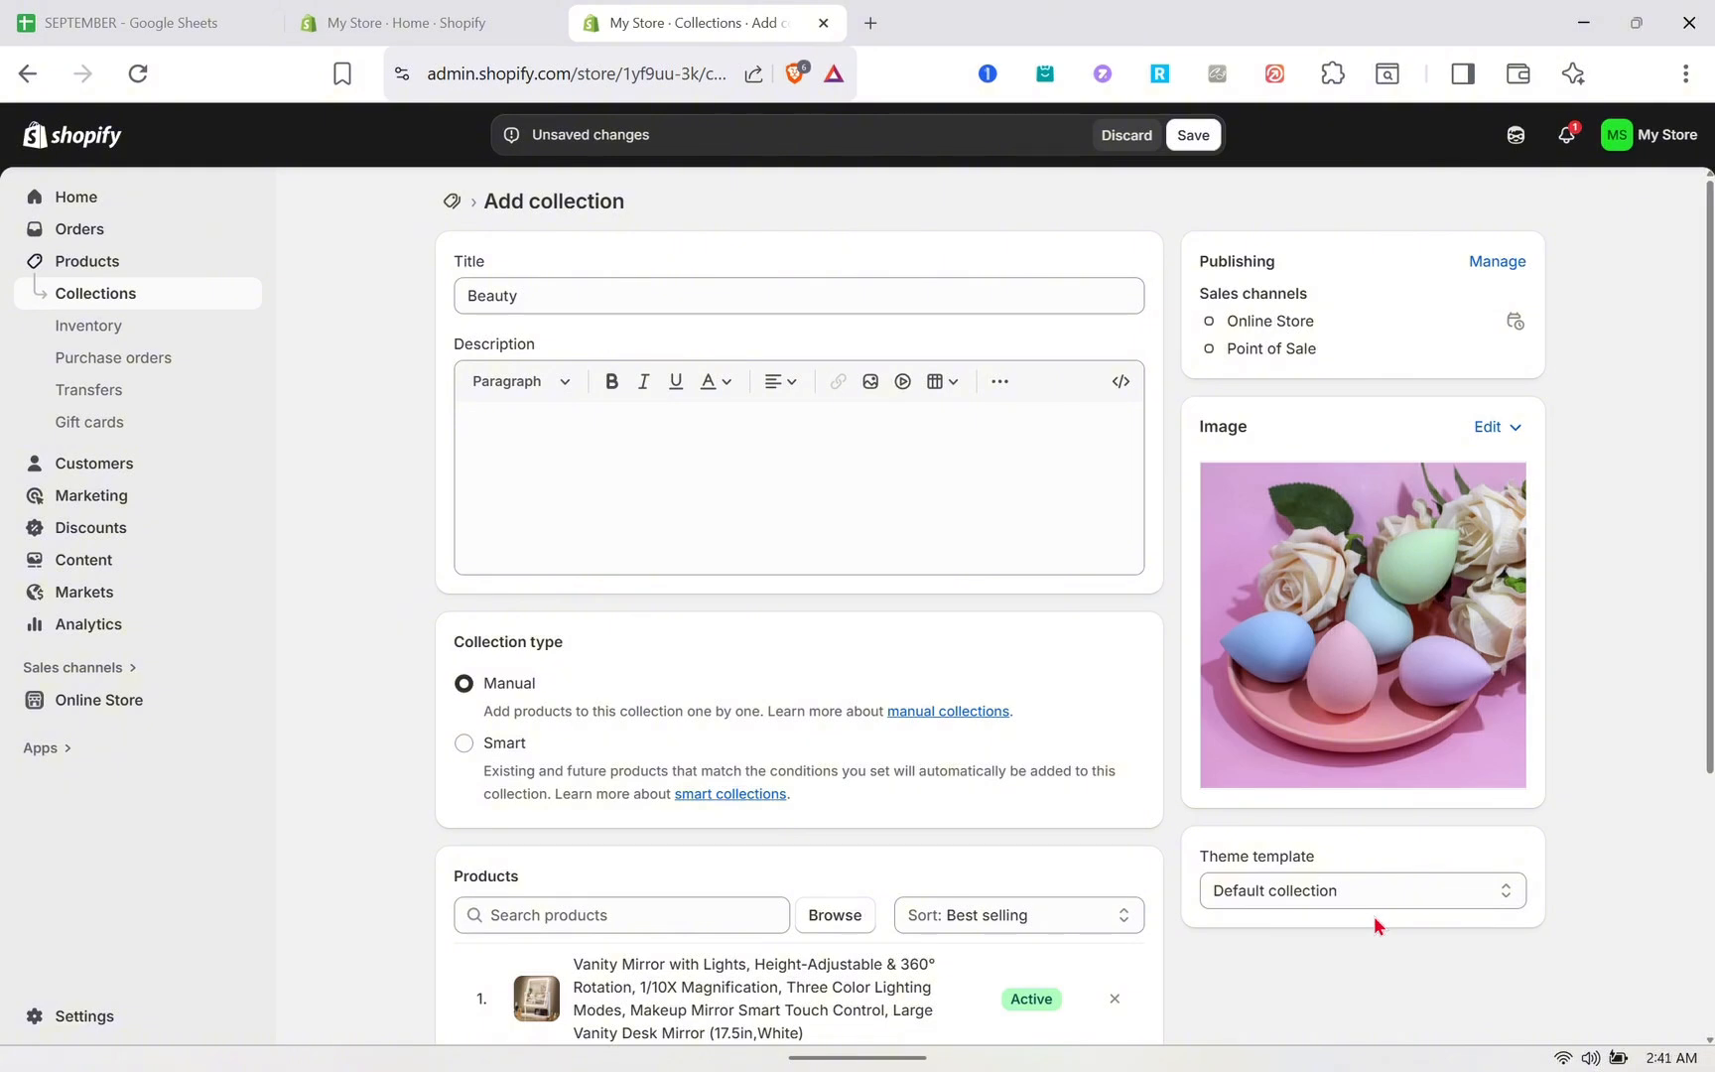
{"action": "left_click", "coordinate": [1206, 142]}
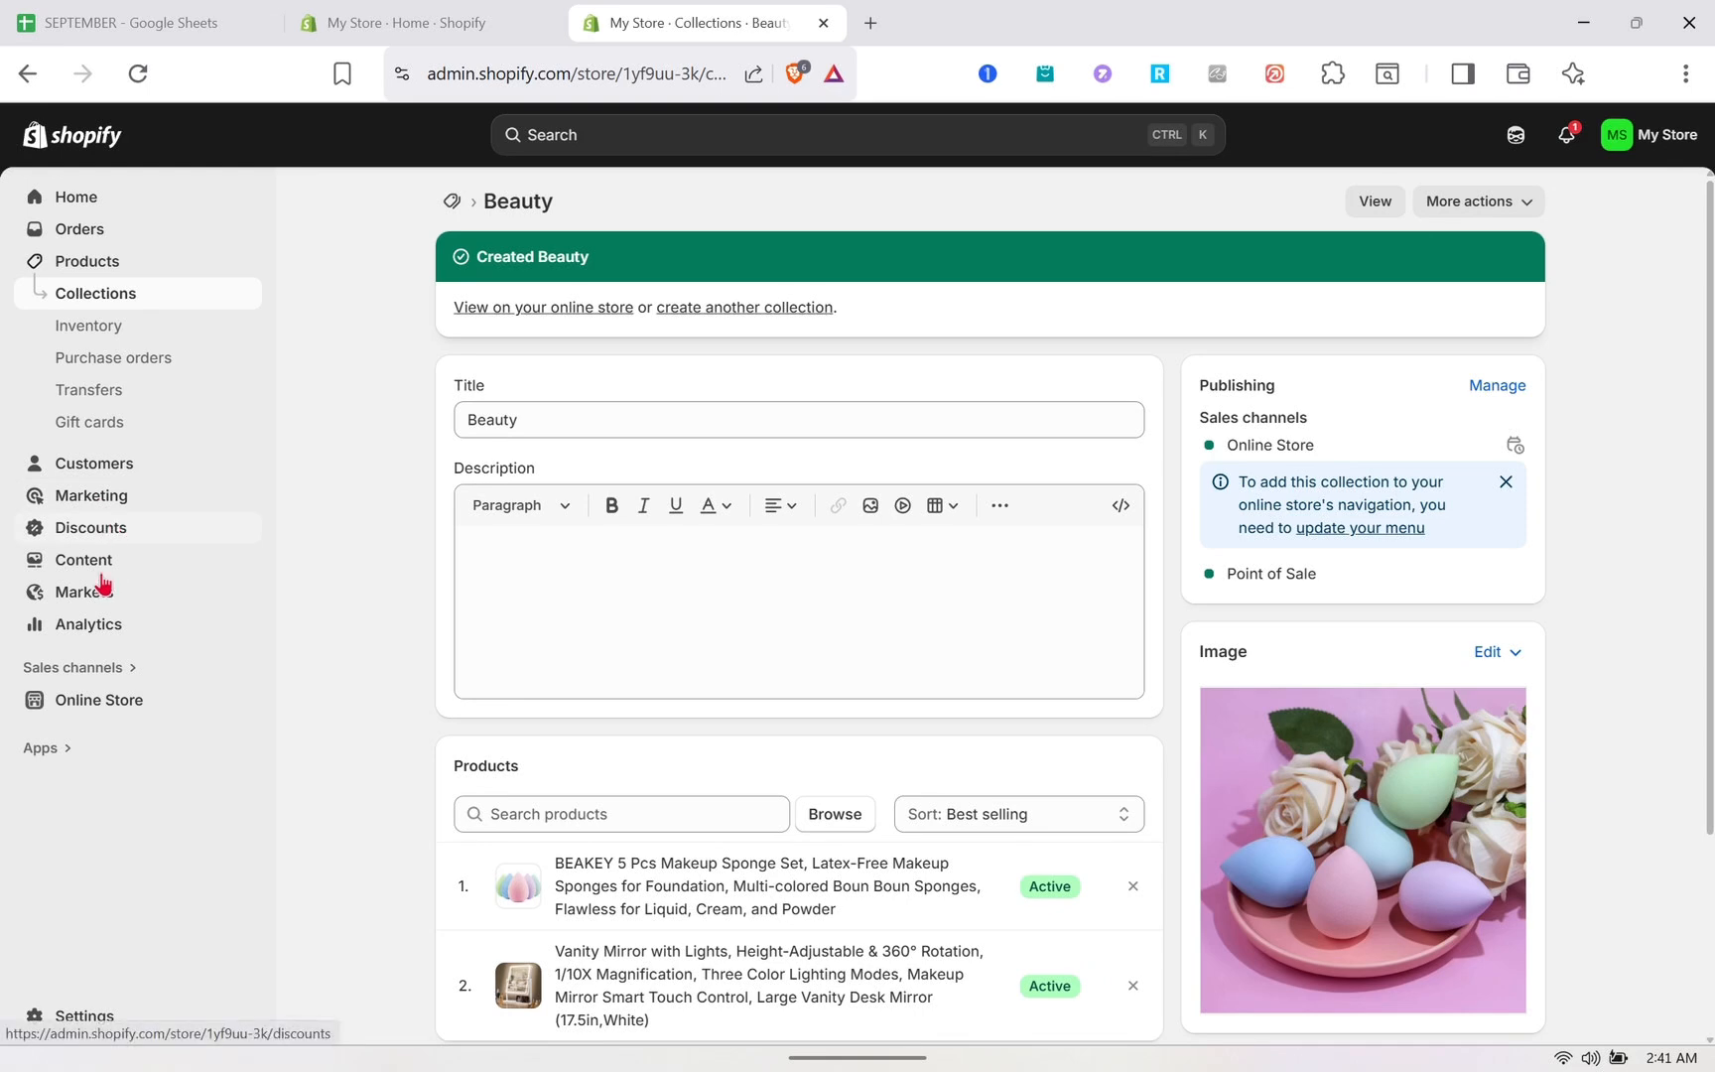
{"action": "left_click", "coordinate": [107, 700]}
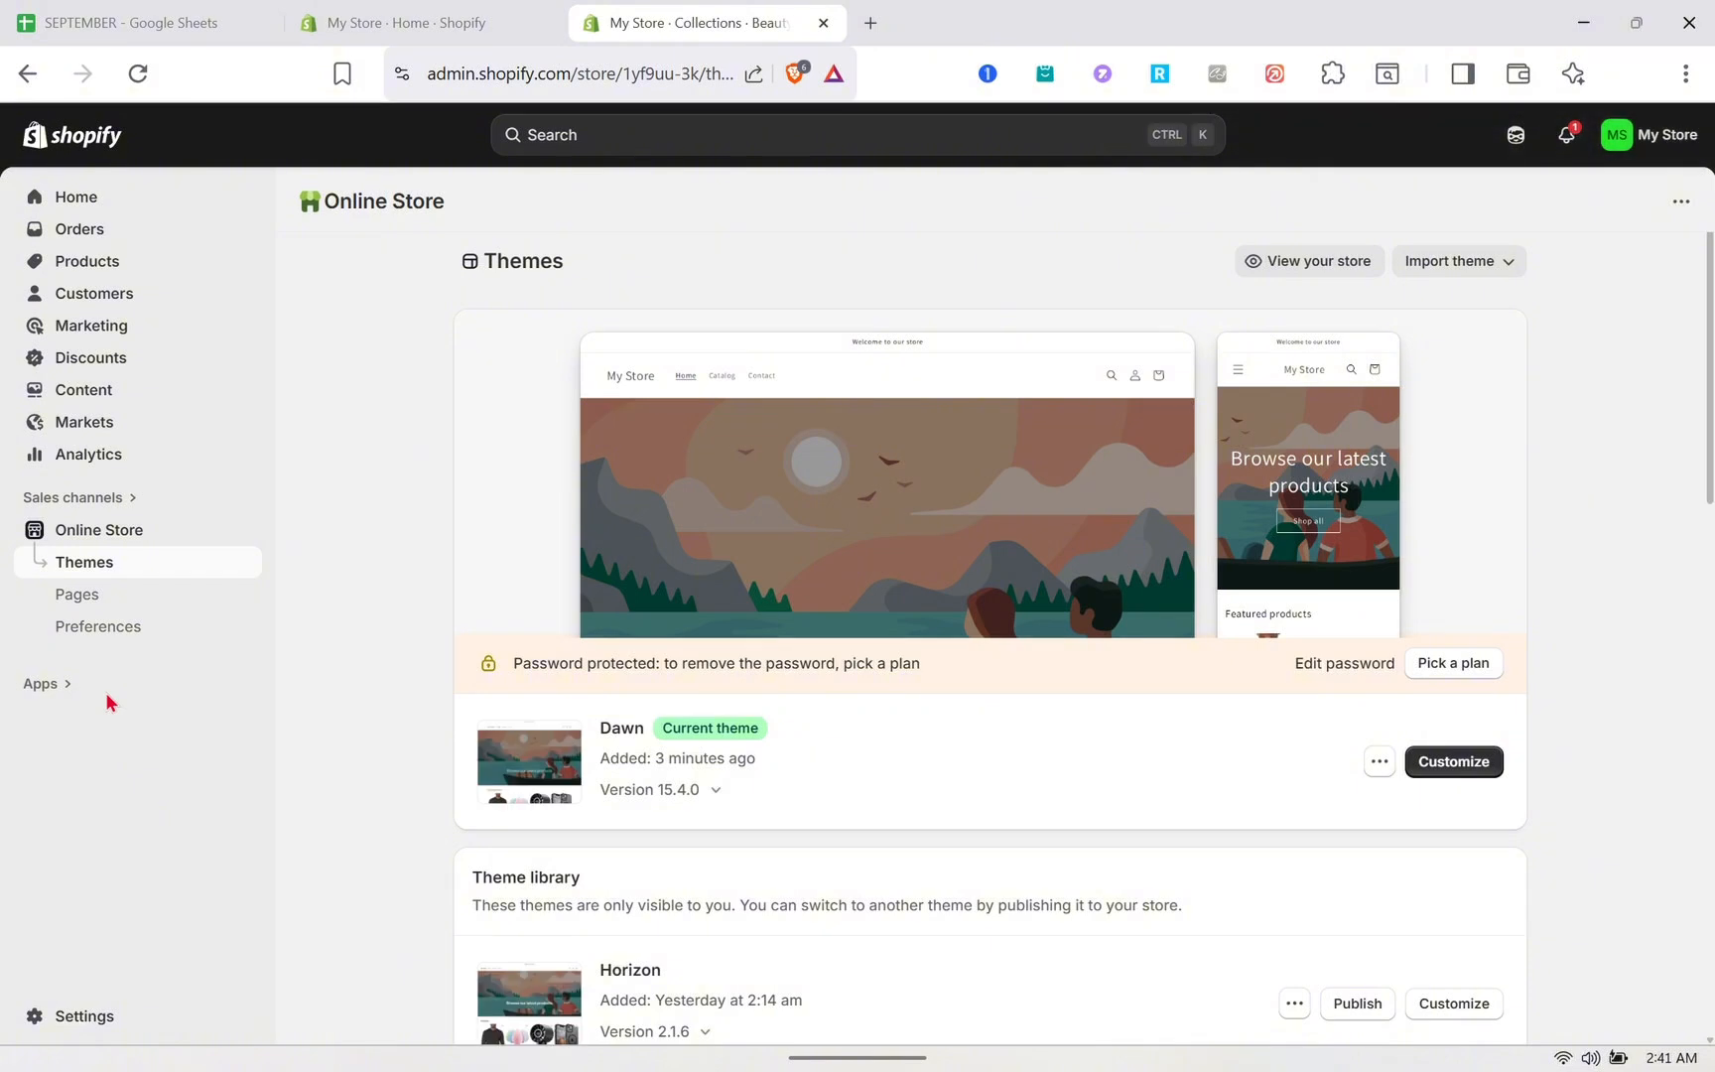
{"action": "left_click", "coordinate": [84, 595]}
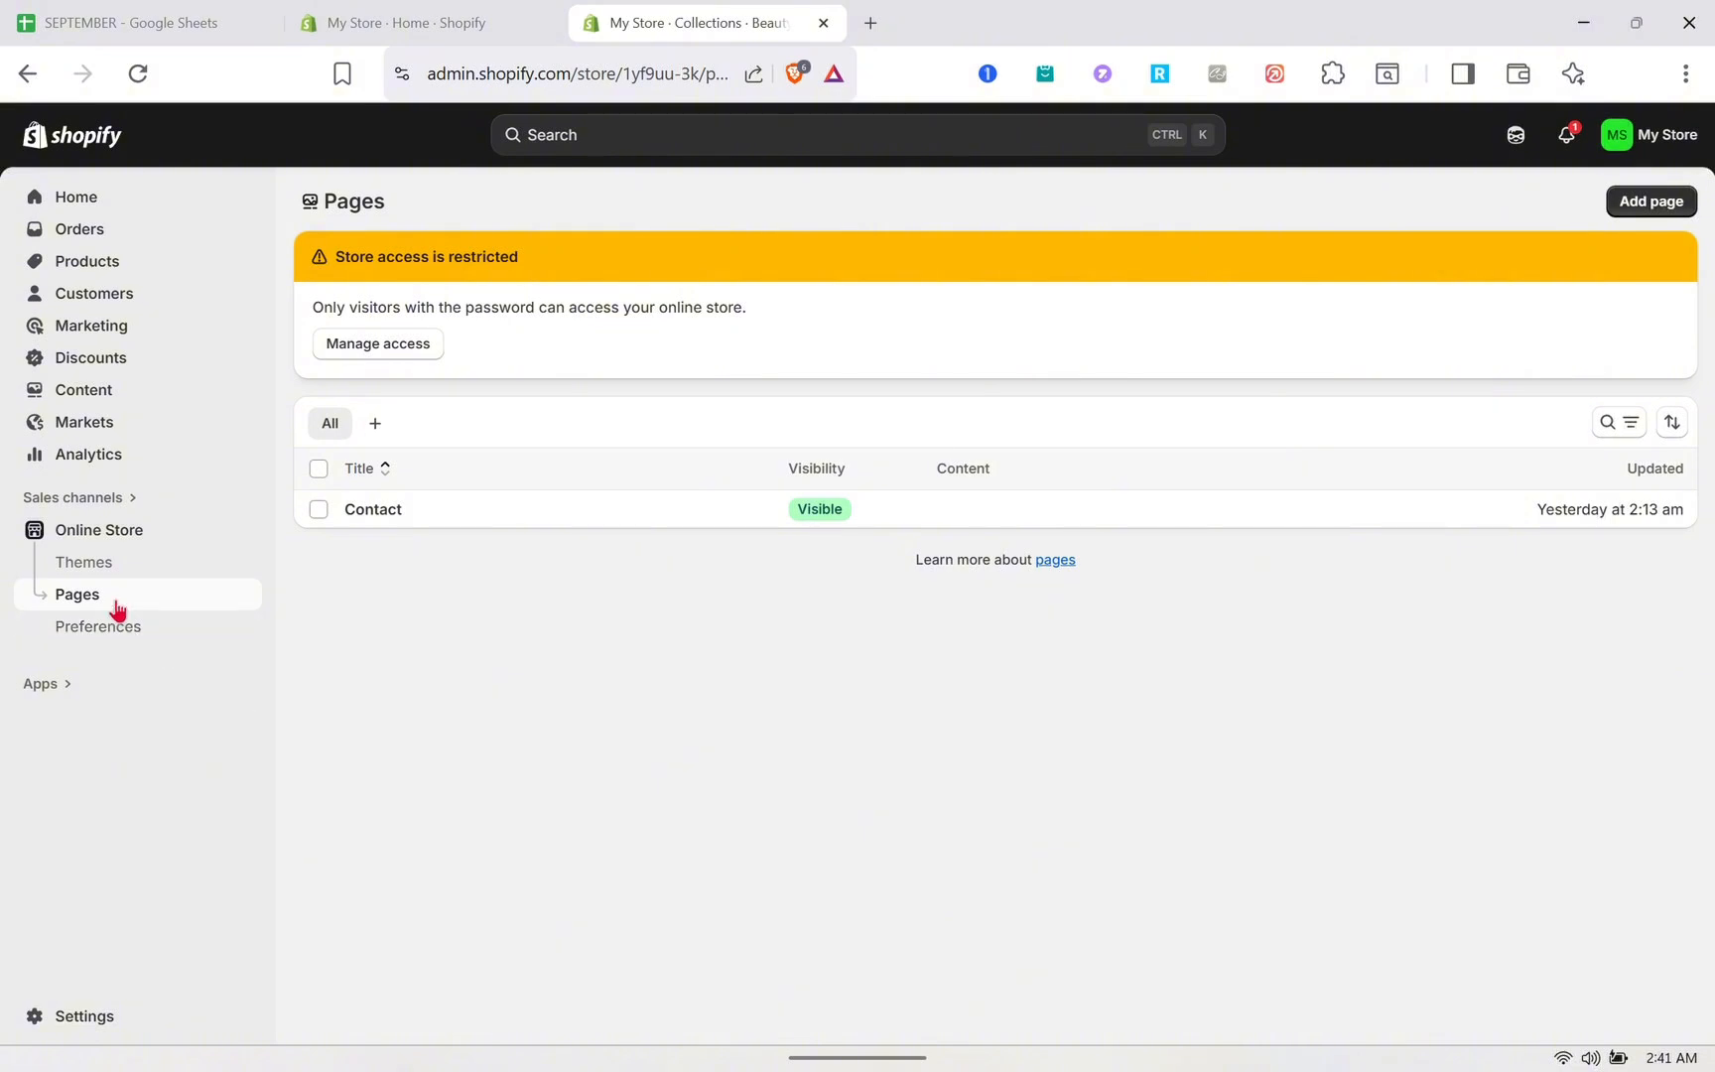
{"action": "left_click", "coordinate": [103, 572]}
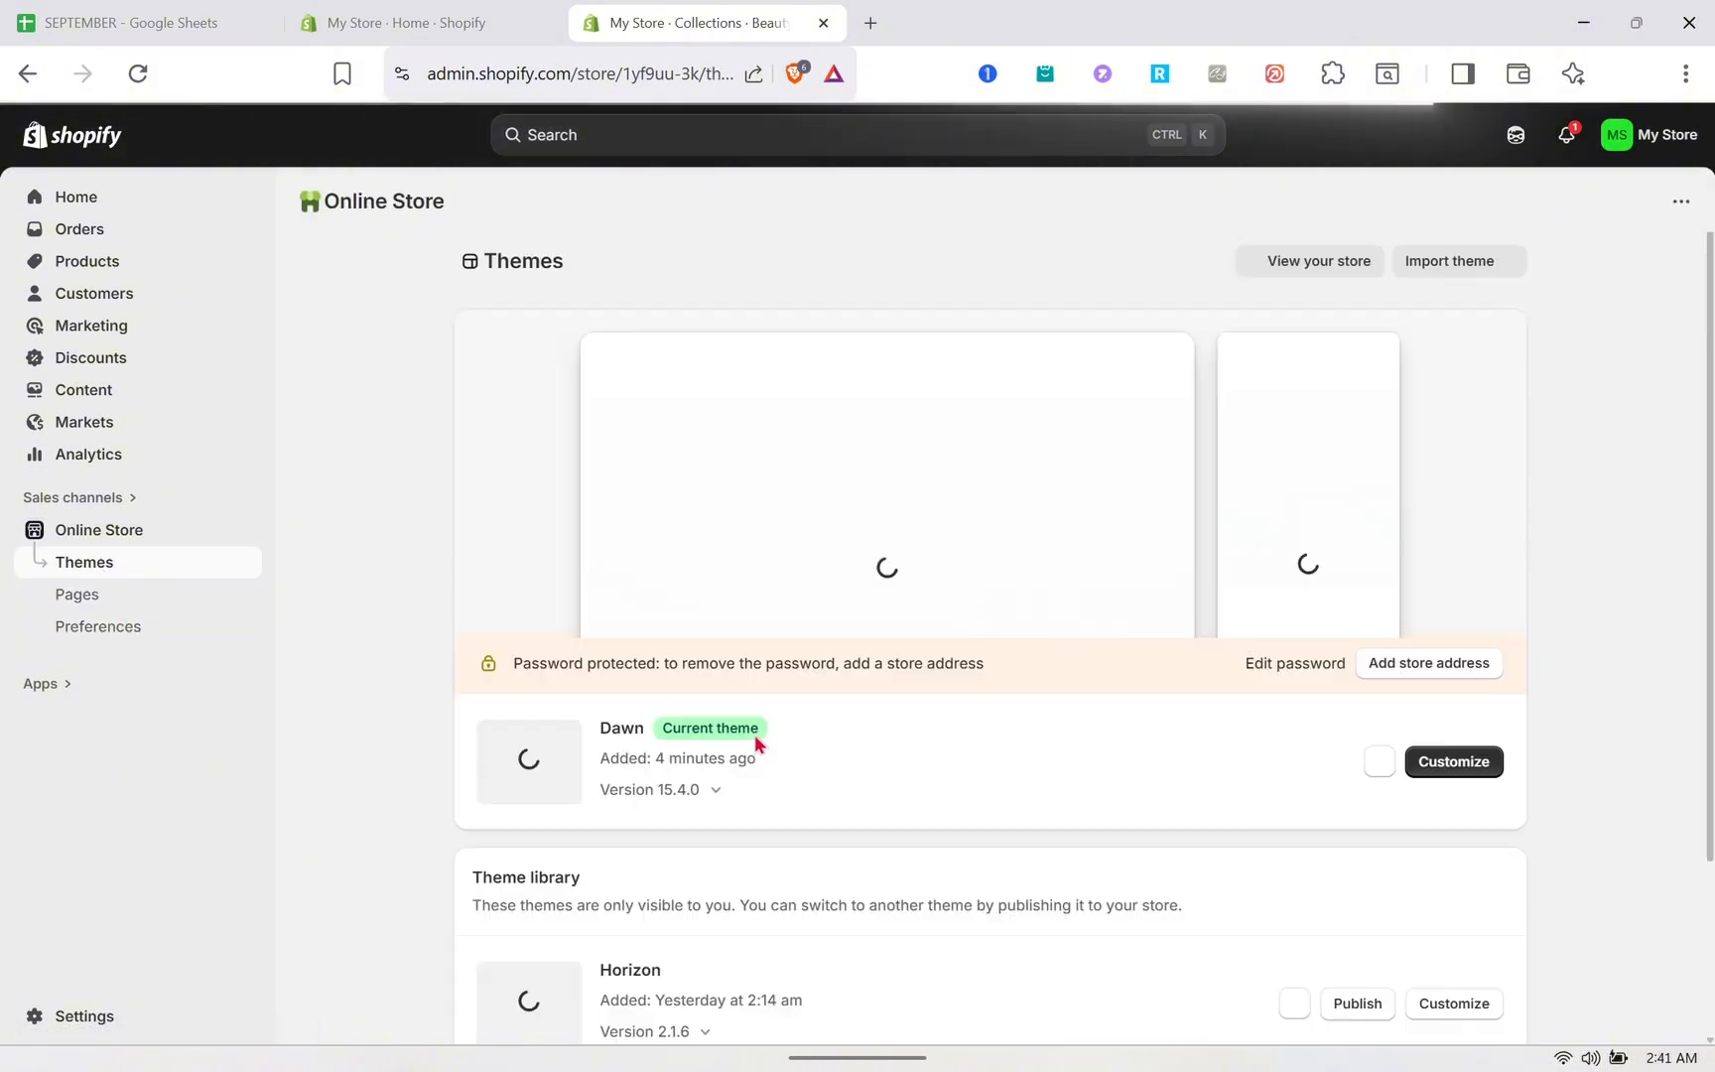
{"action": "scroll", "coordinate": [859, 781], "scroll_direction": "down", "scroll_amount": 1}
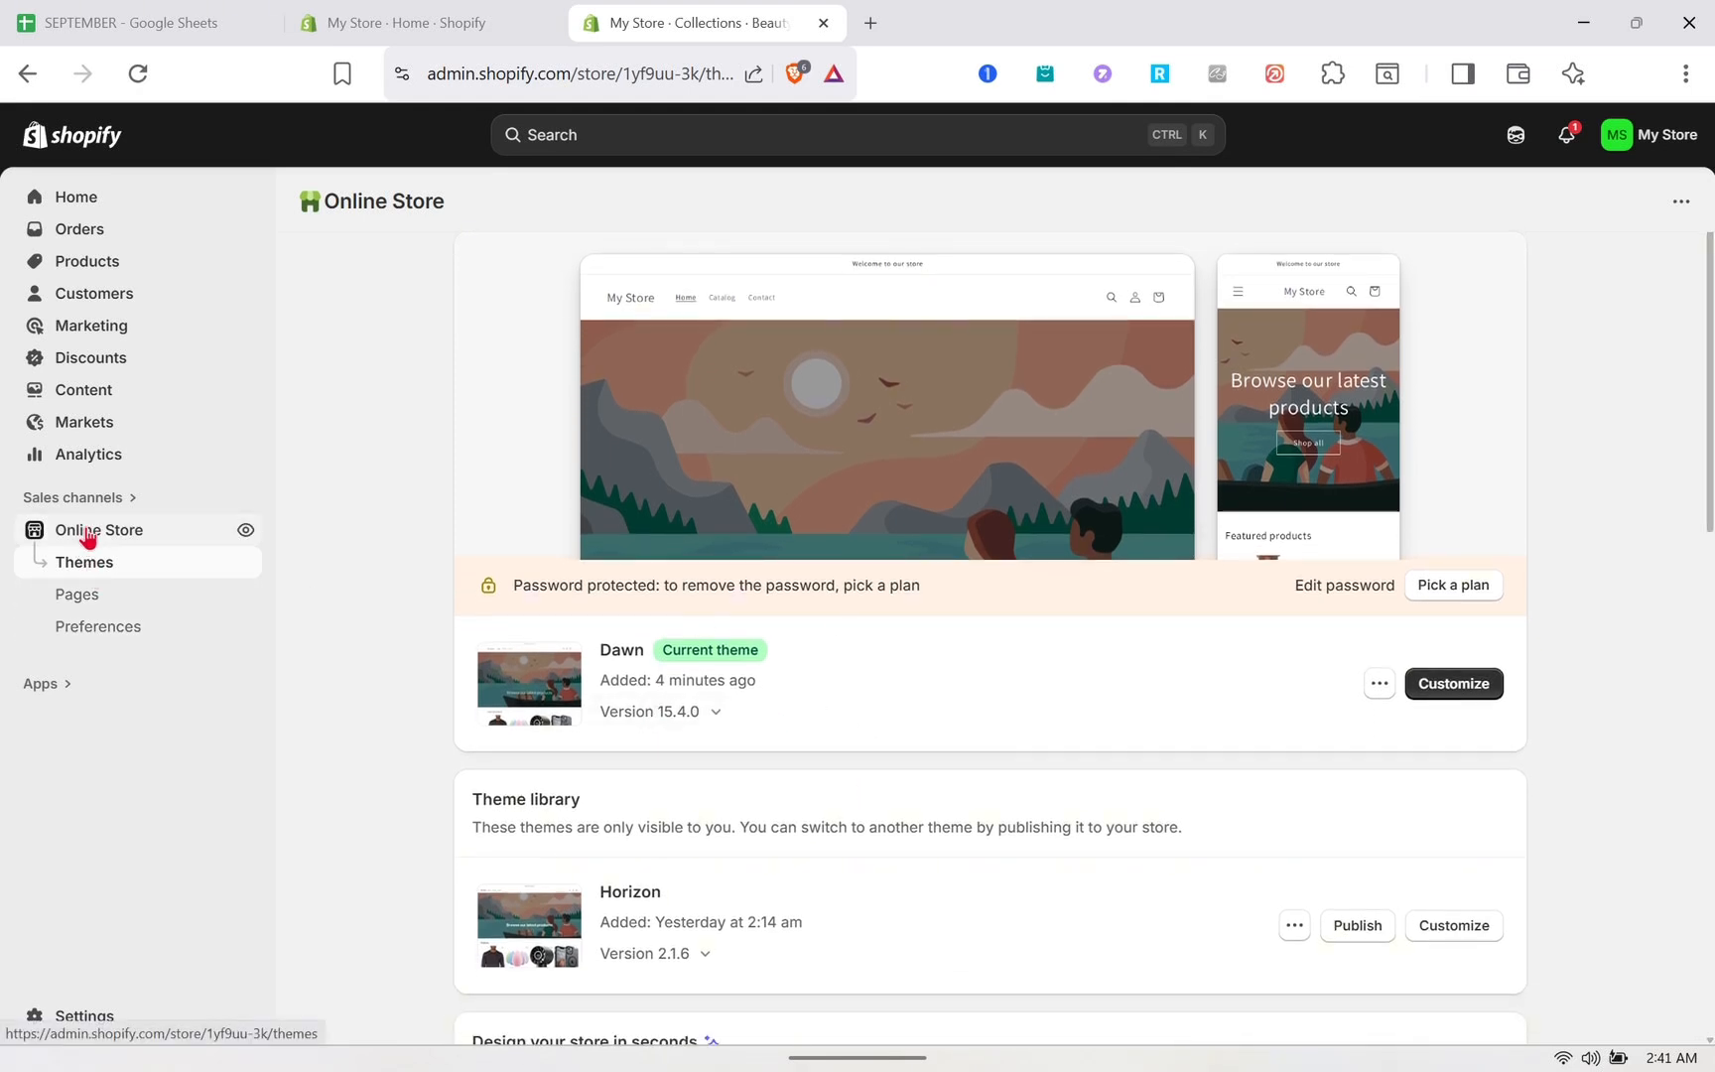
{"action": "left_click", "coordinate": [112, 601]}
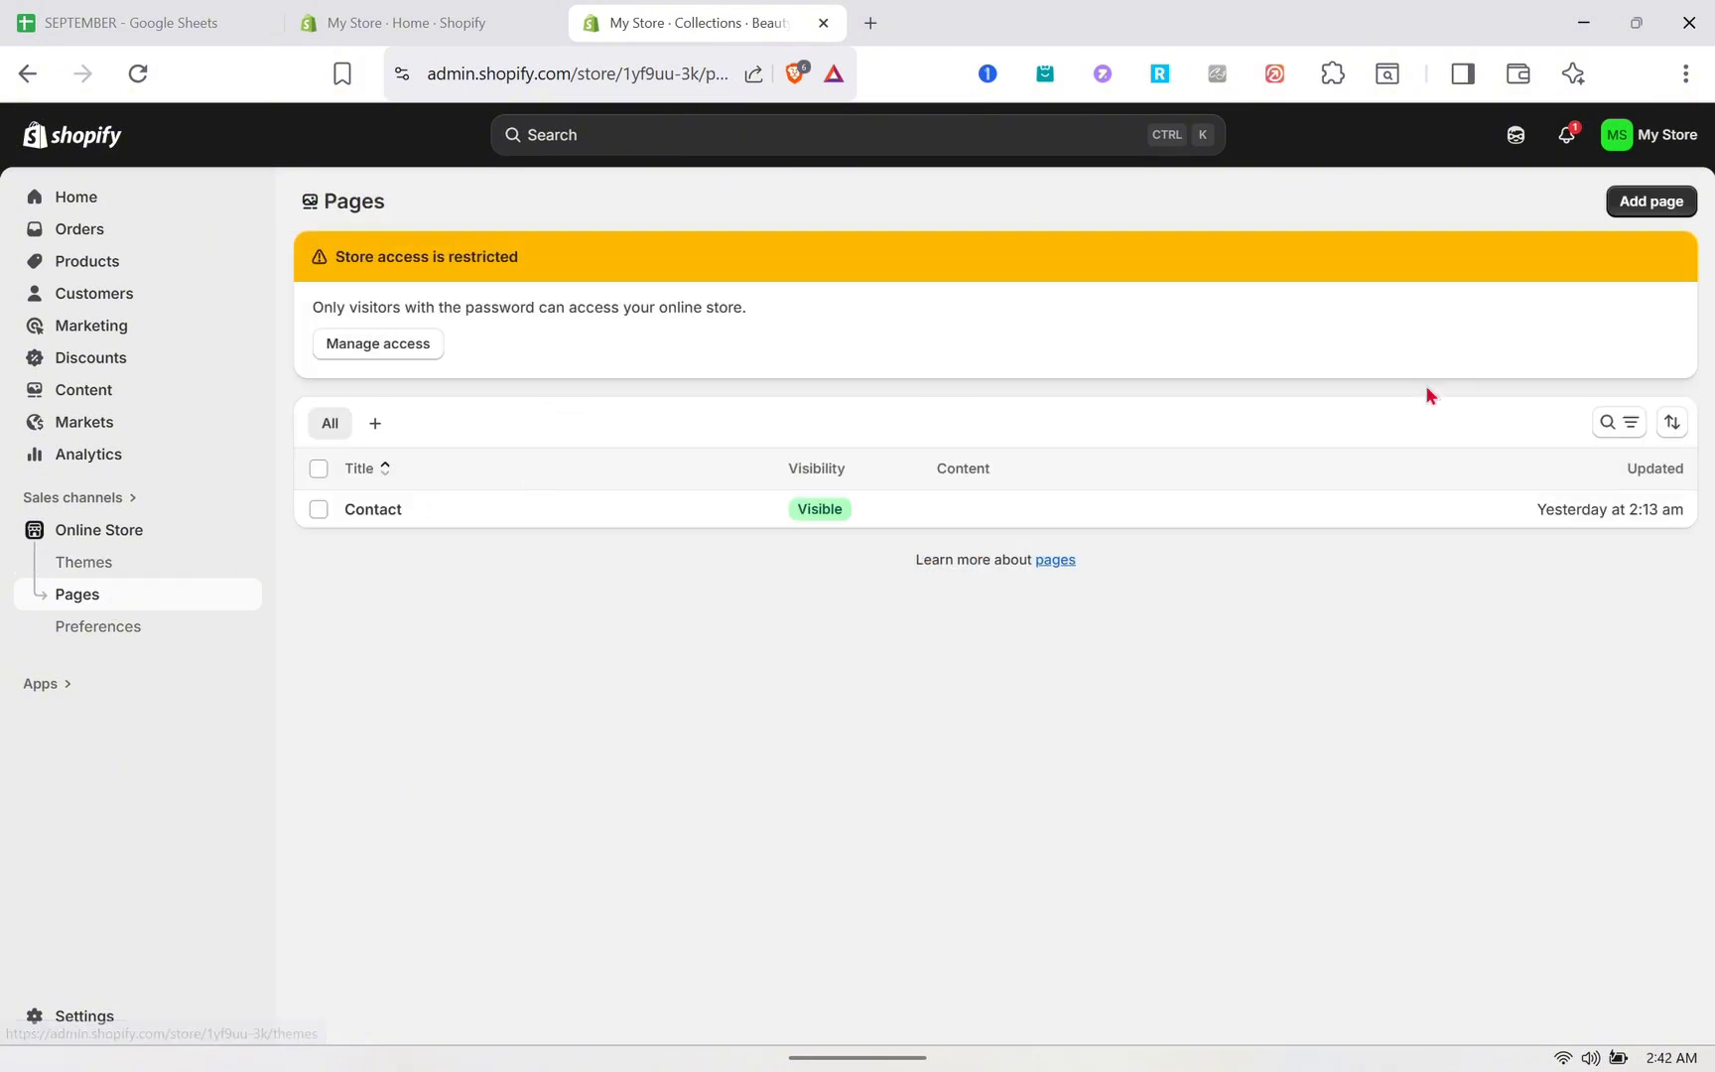
{"action": "left_click", "coordinate": [1654, 204]}
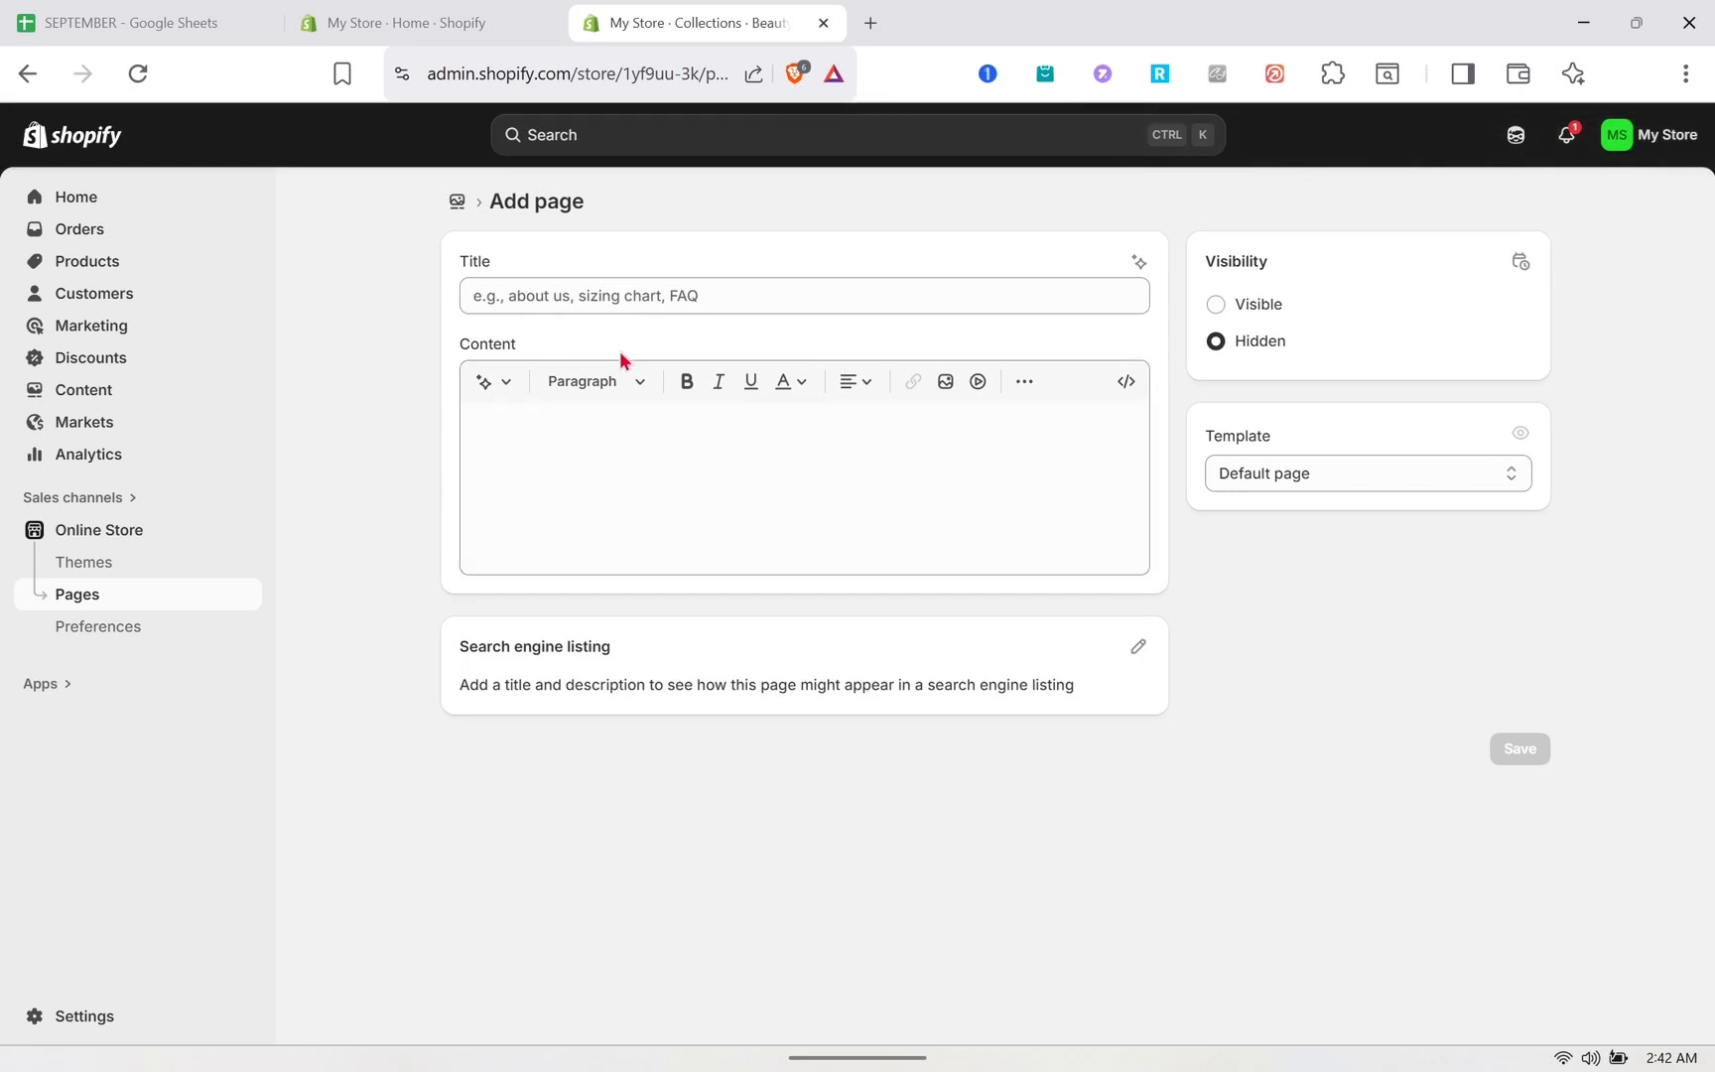
{"action": "left_click", "coordinate": [640, 297]}
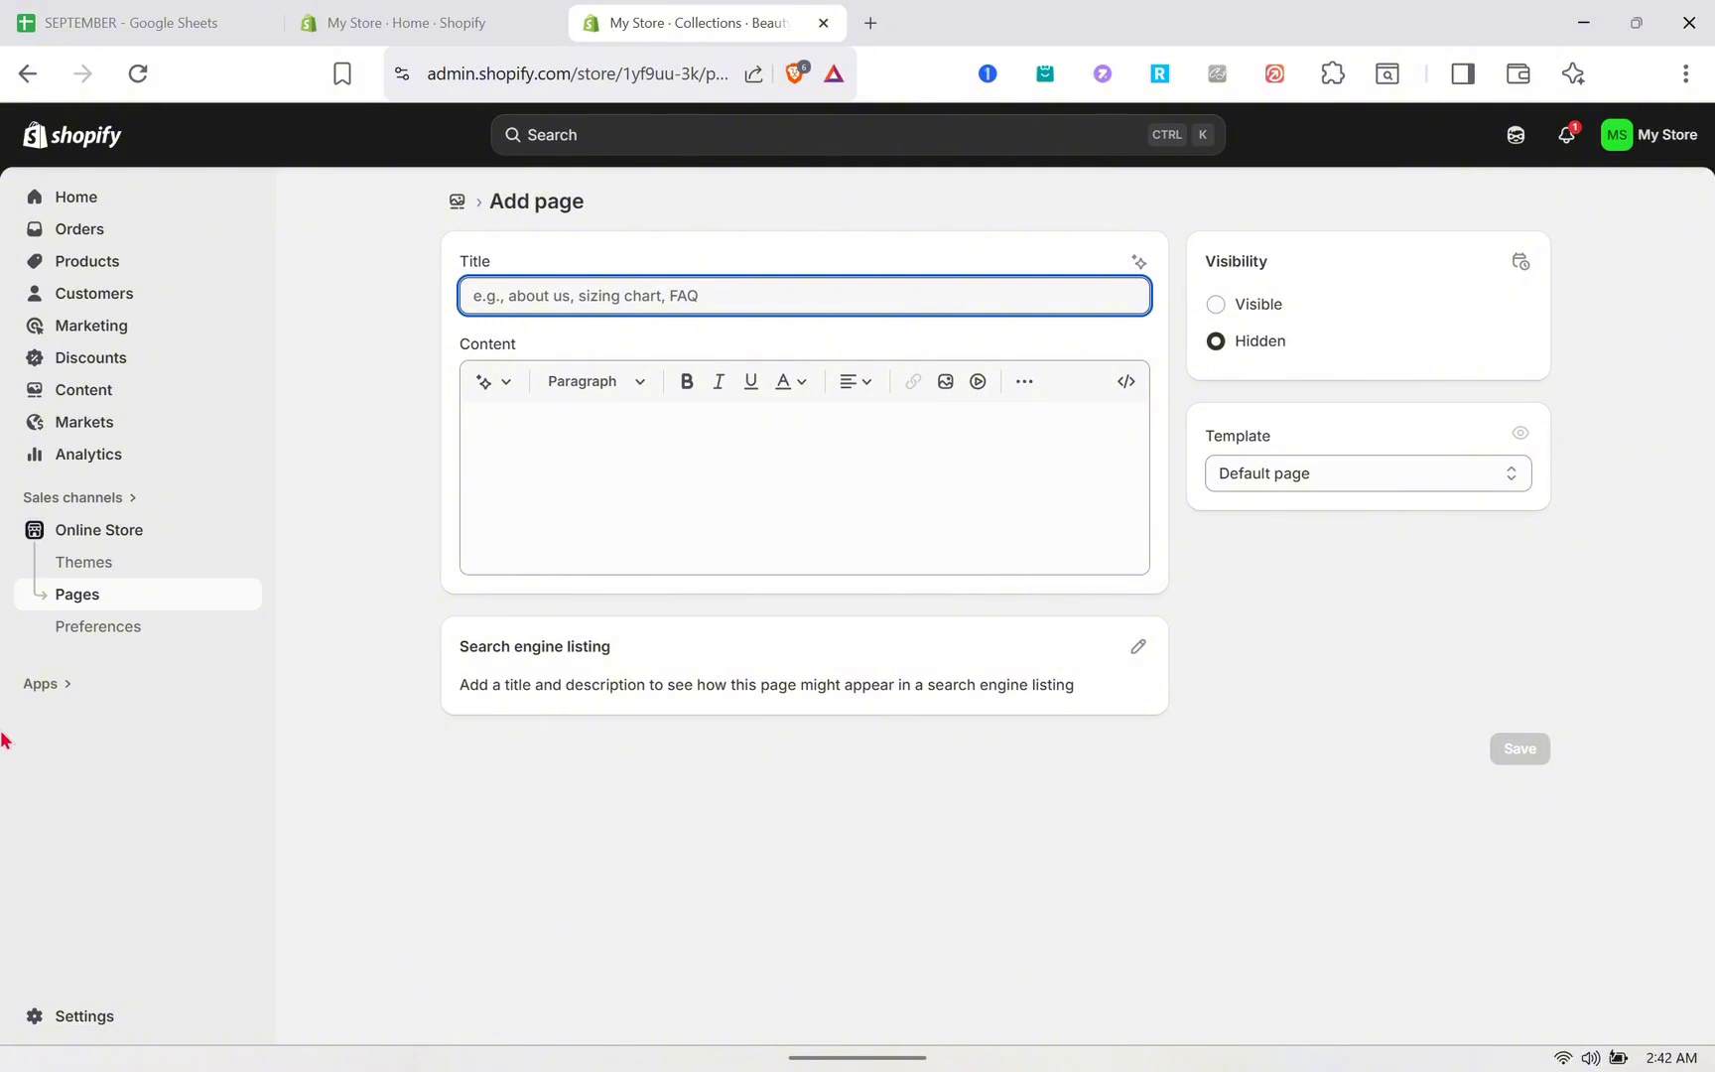
{"action": "left_click", "coordinate": [88, 539]}
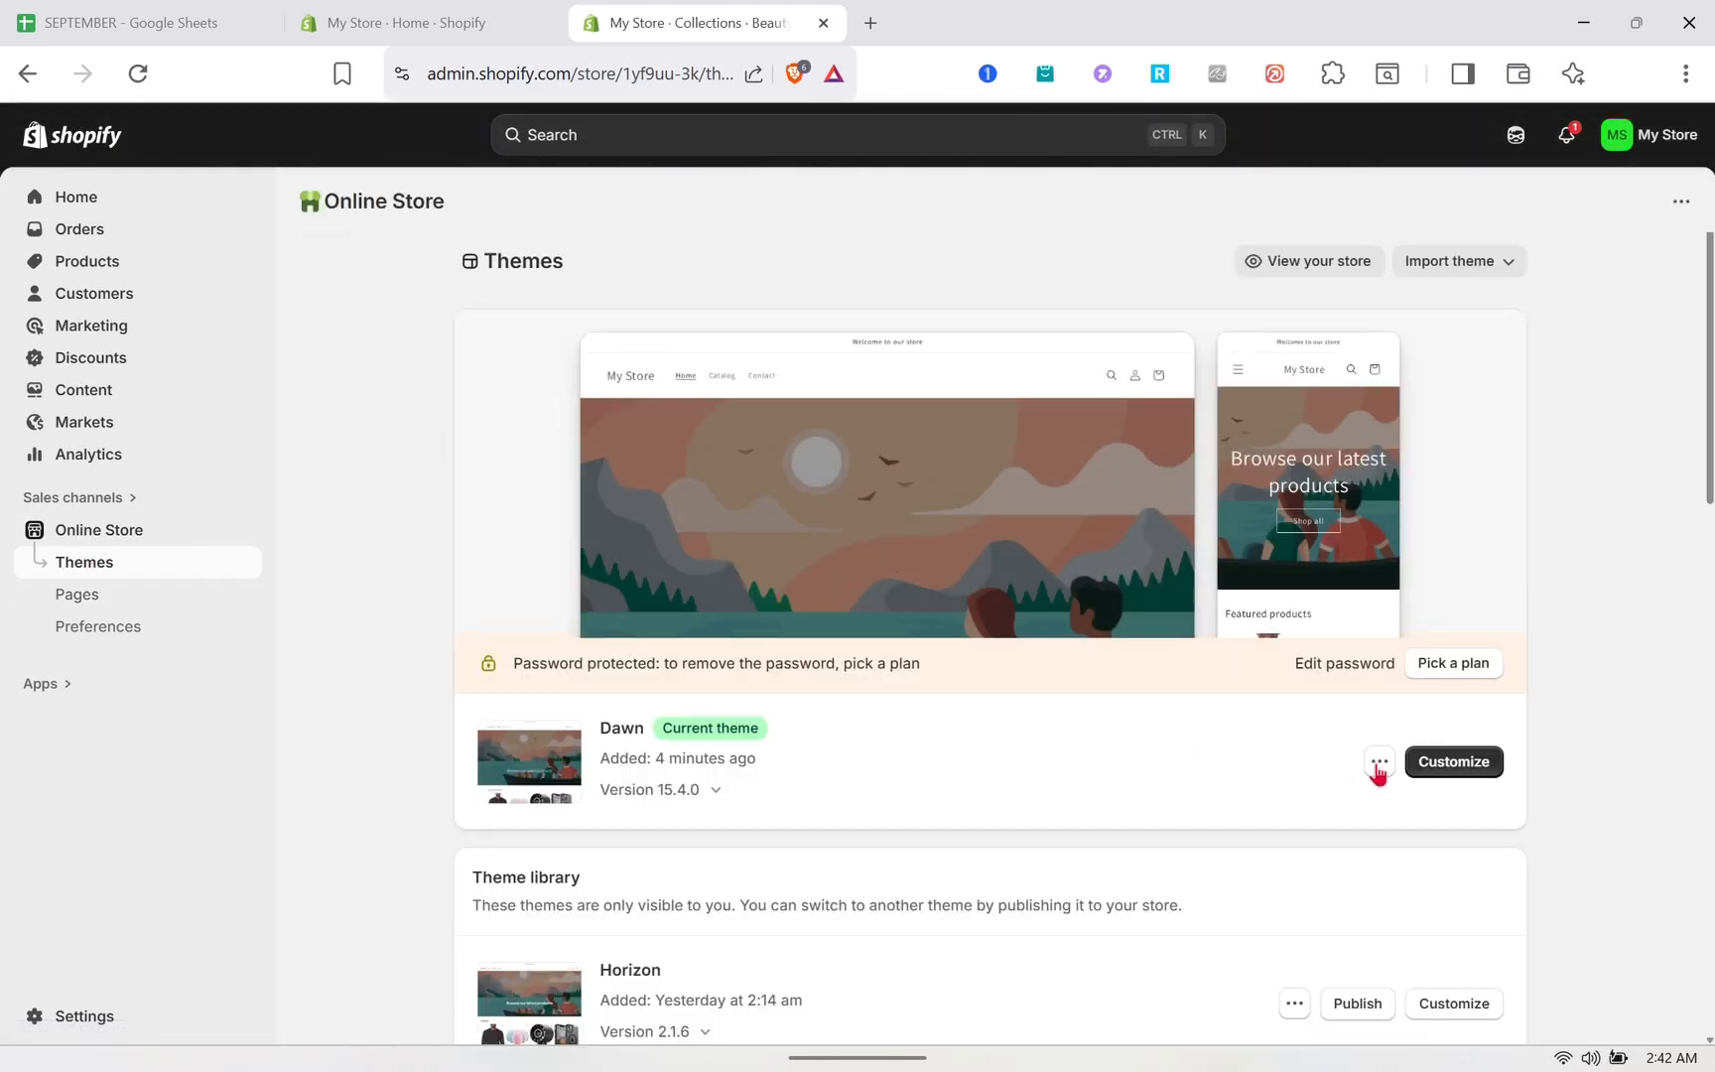
- Open the Dawn theme editor and review the home page's featured products section
{"action": "left_click", "coordinate": [1447, 764]}
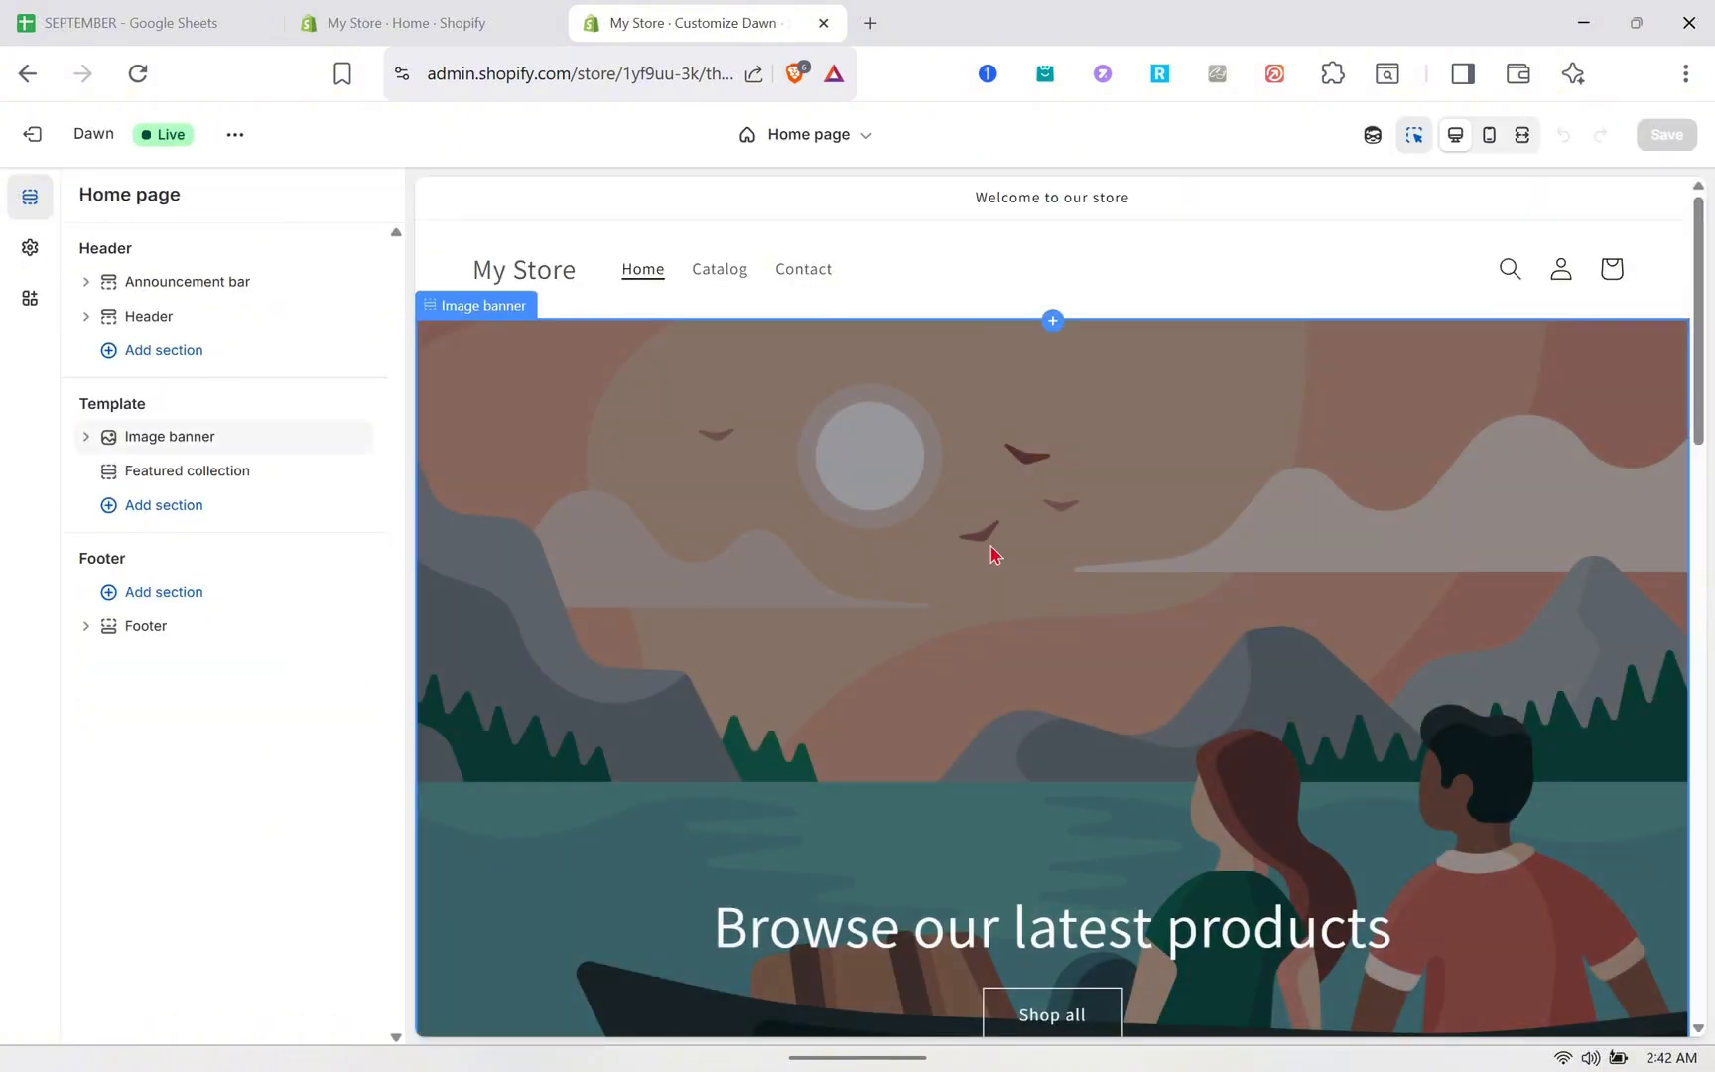
{"action": "scroll", "coordinate": [935, 383], "scroll_direction": "down", "scroll_amount": 4}
{"action": "scroll", "coordinate": [934, 383], "scroll_direction": "down", "scroll_amount": 5}
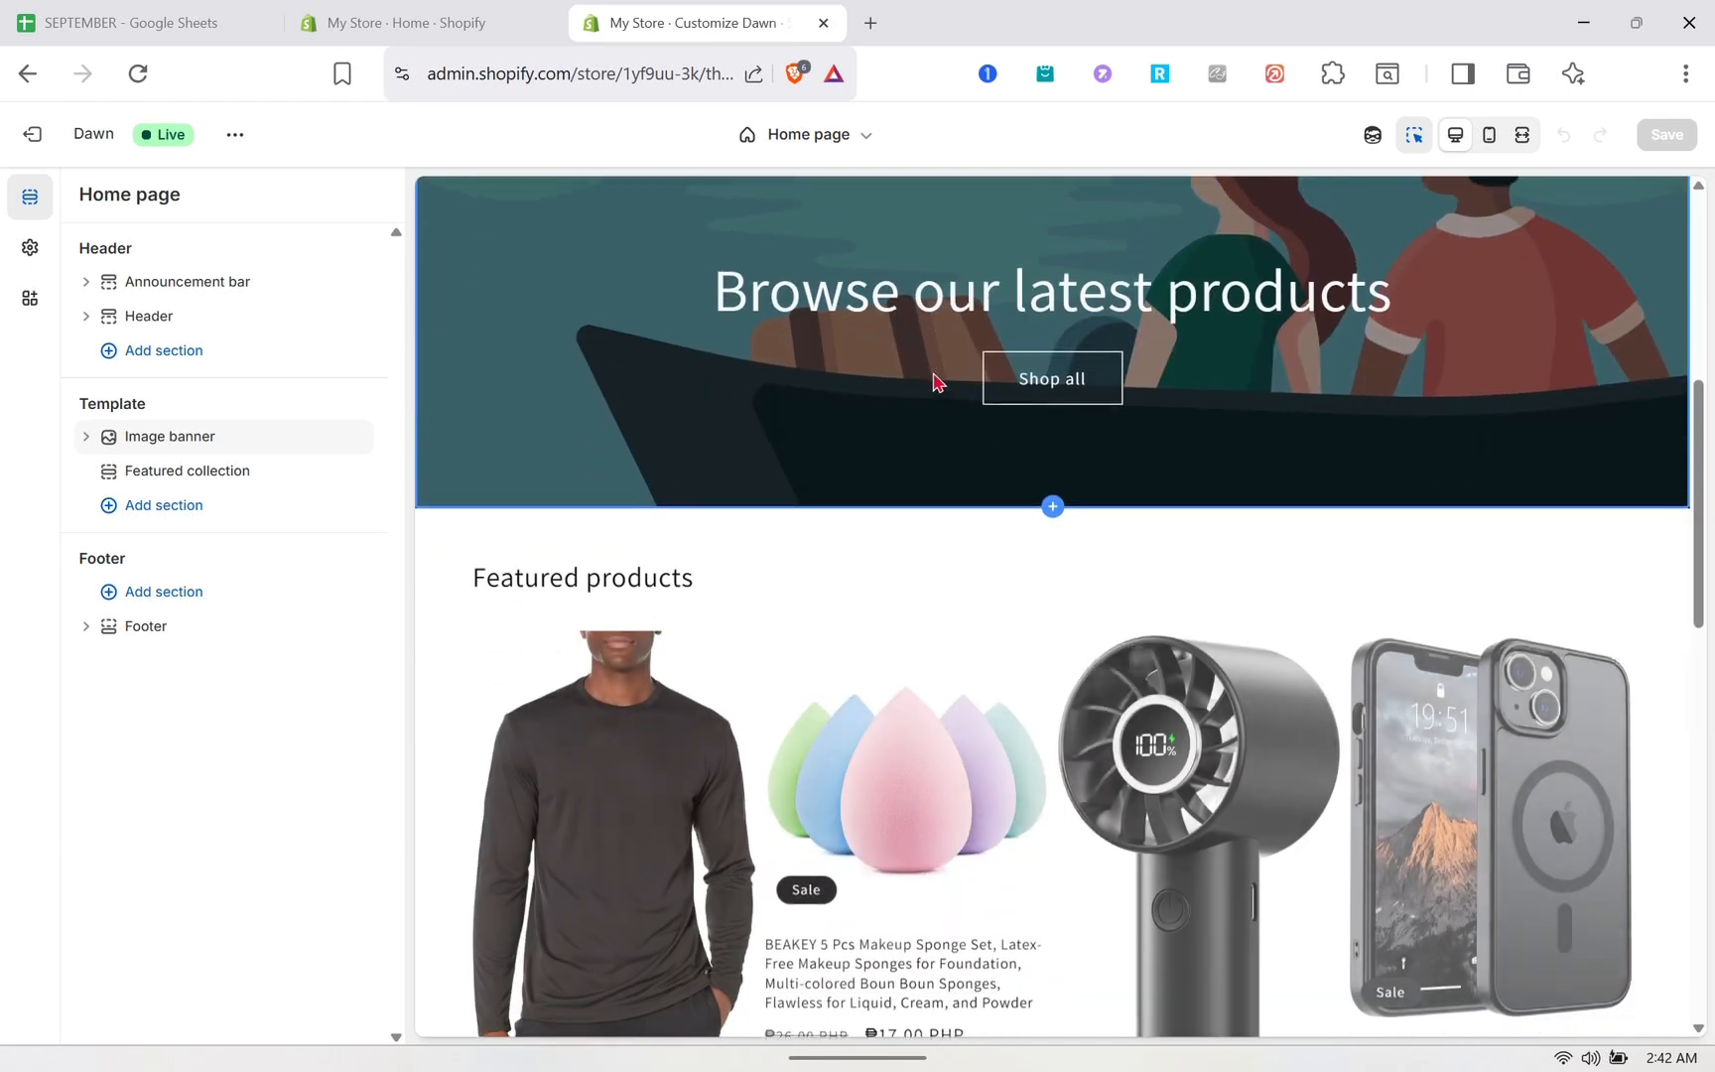
{"action": "scroll", "coordinate": [934, 383], "scroll_direction": "down", "scroll_amount": 1}
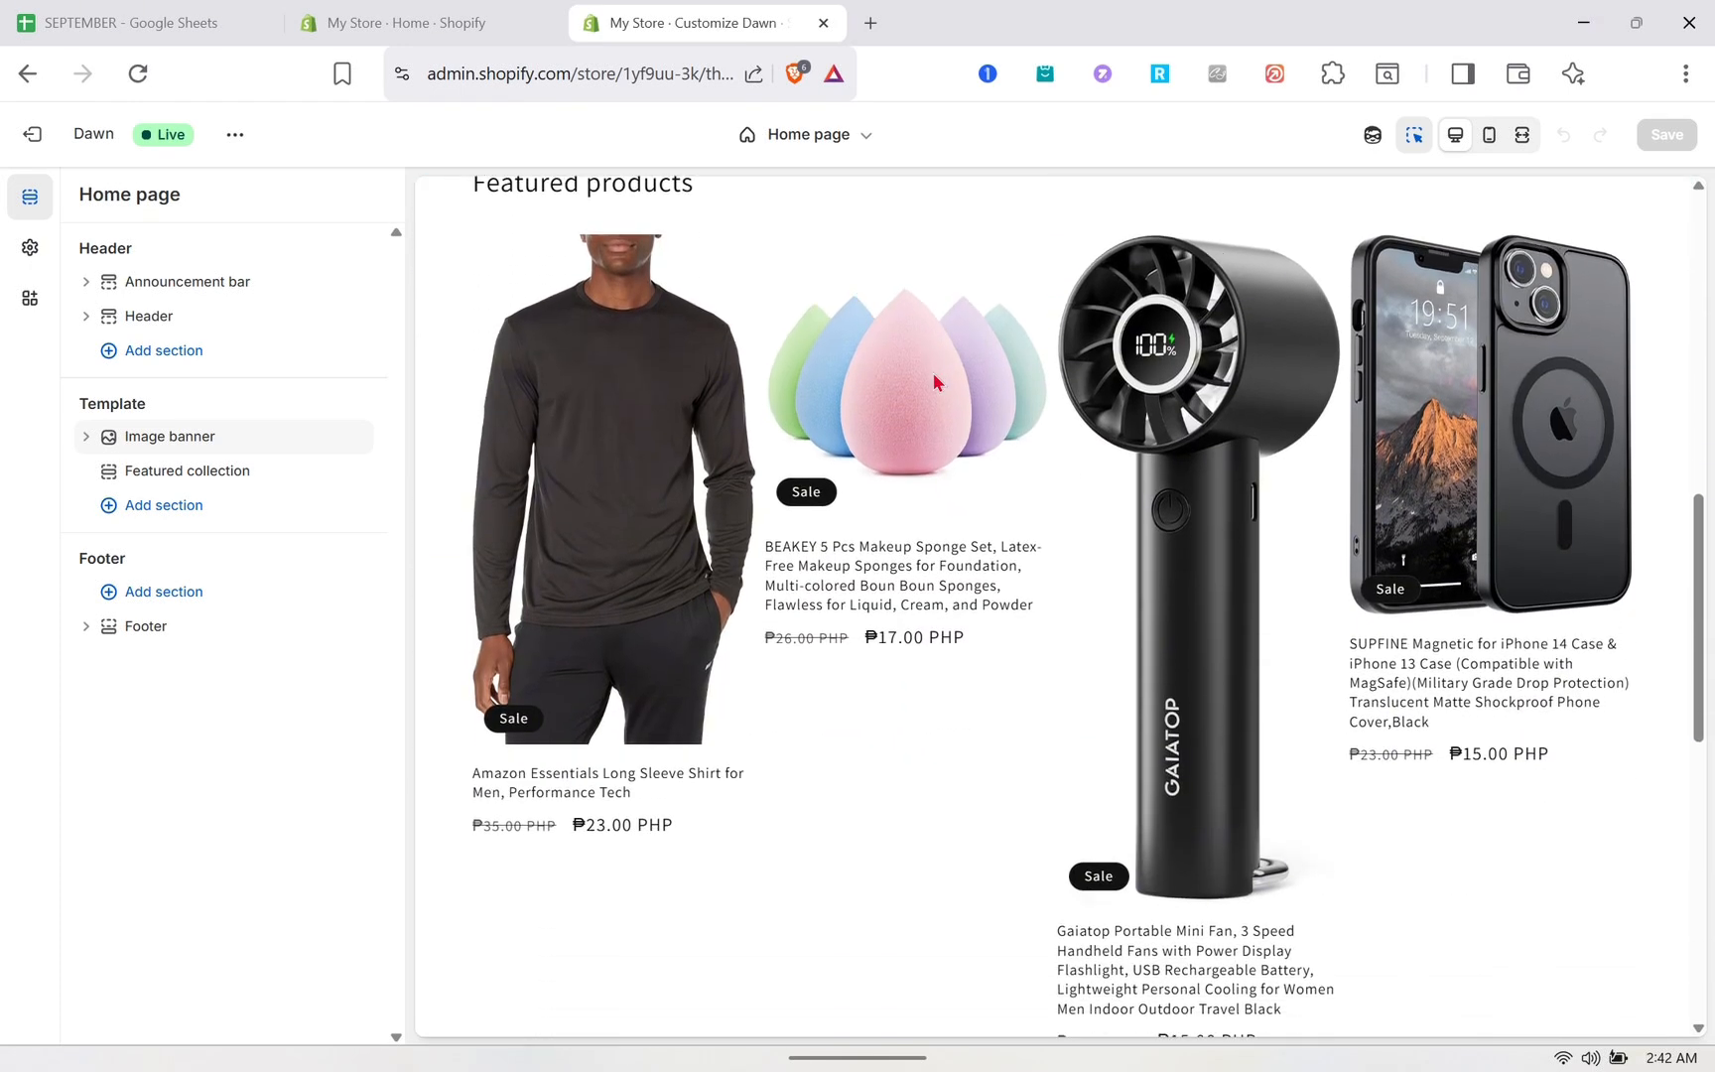
{"action": "scroll", "coordinate": [804, 594], "scroll_direction": "down", "scroll_amount": 2}
{"action": "scroll", "coordinate": [804, 594], "scroll_direction": "up", "scroll_amount": 10}
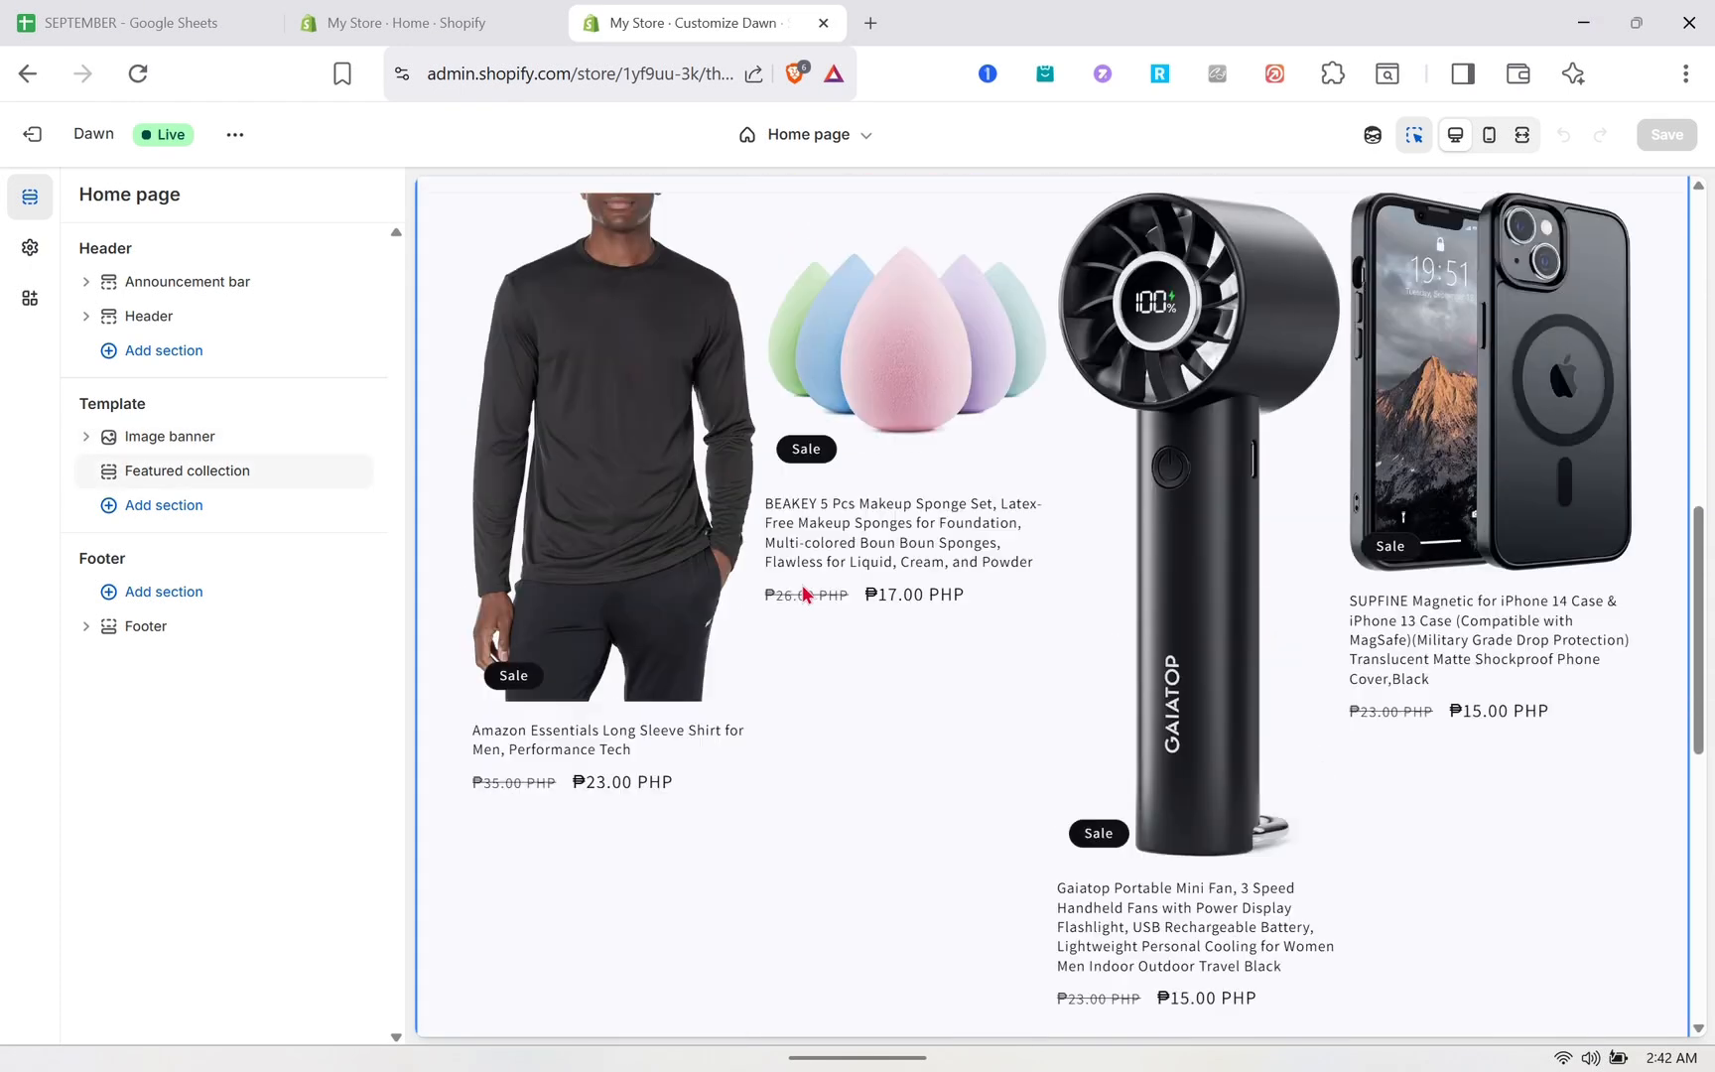
- Switch the editor preview to the Default collection template and review the Beauty collection page
{"action": "left_click", "coordinate": [829, 142]}
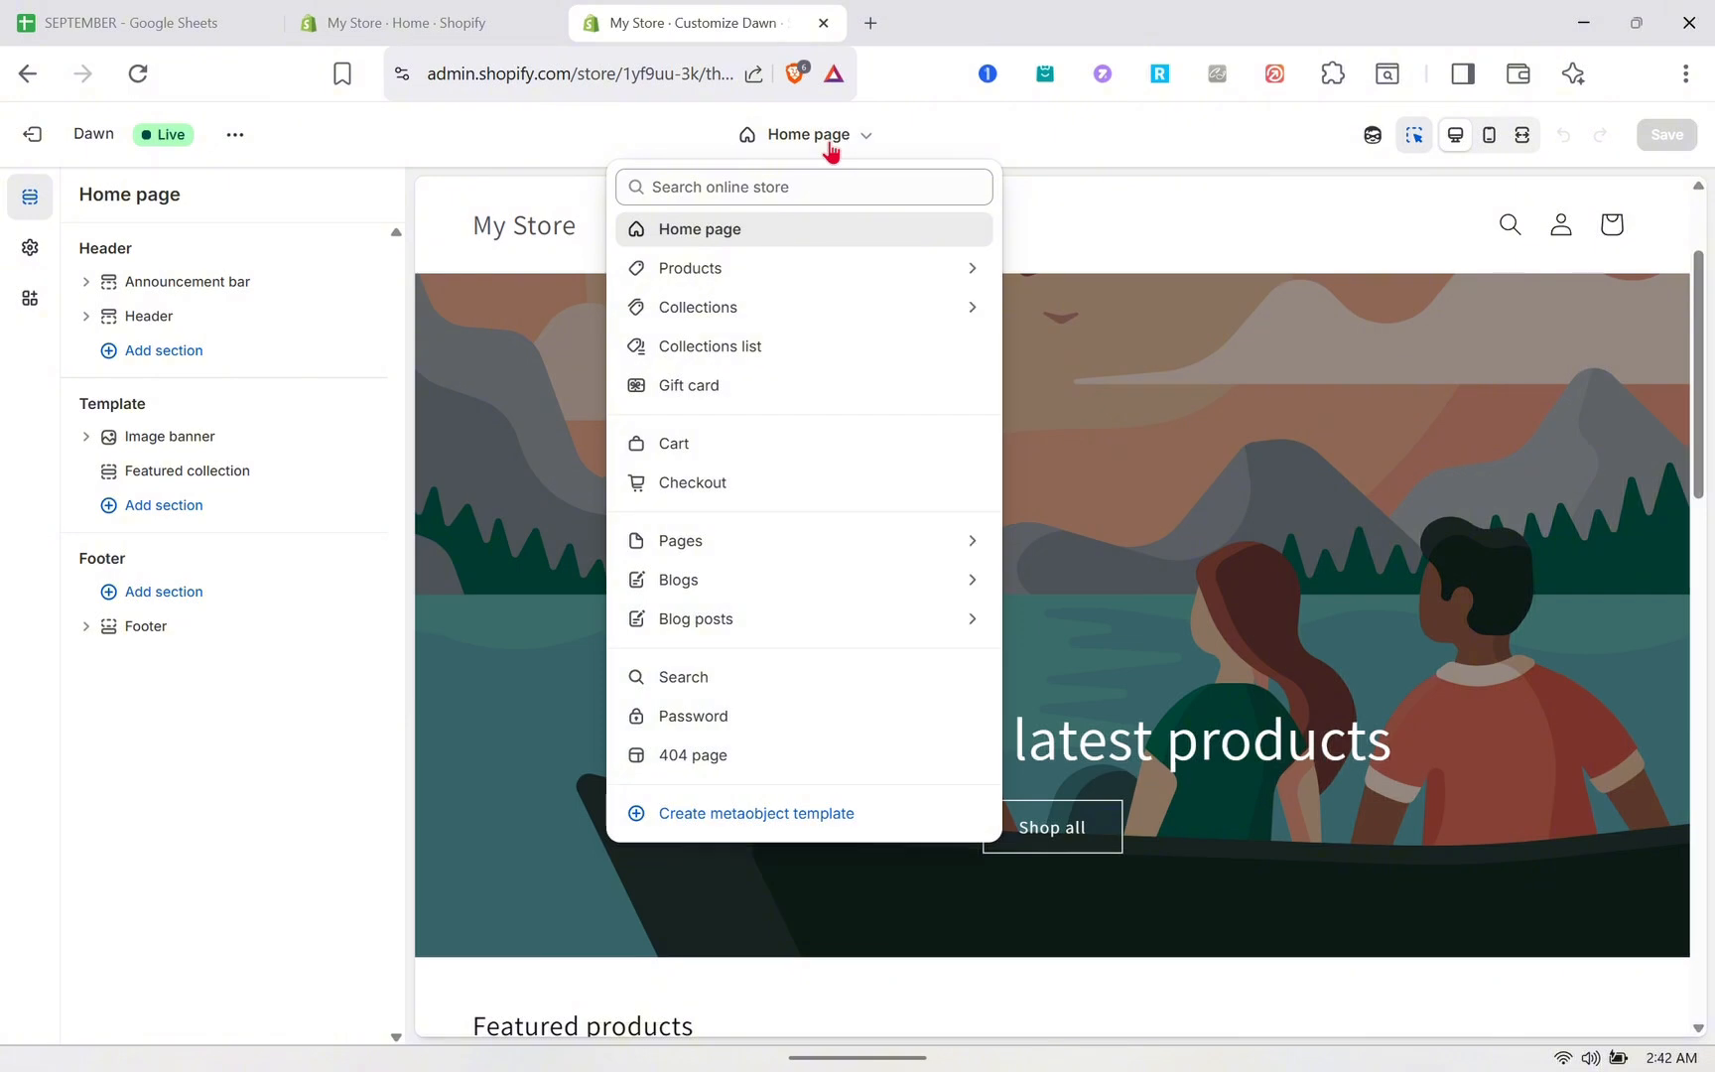
{"action": "left_click", "coordinate": [737, 310]}
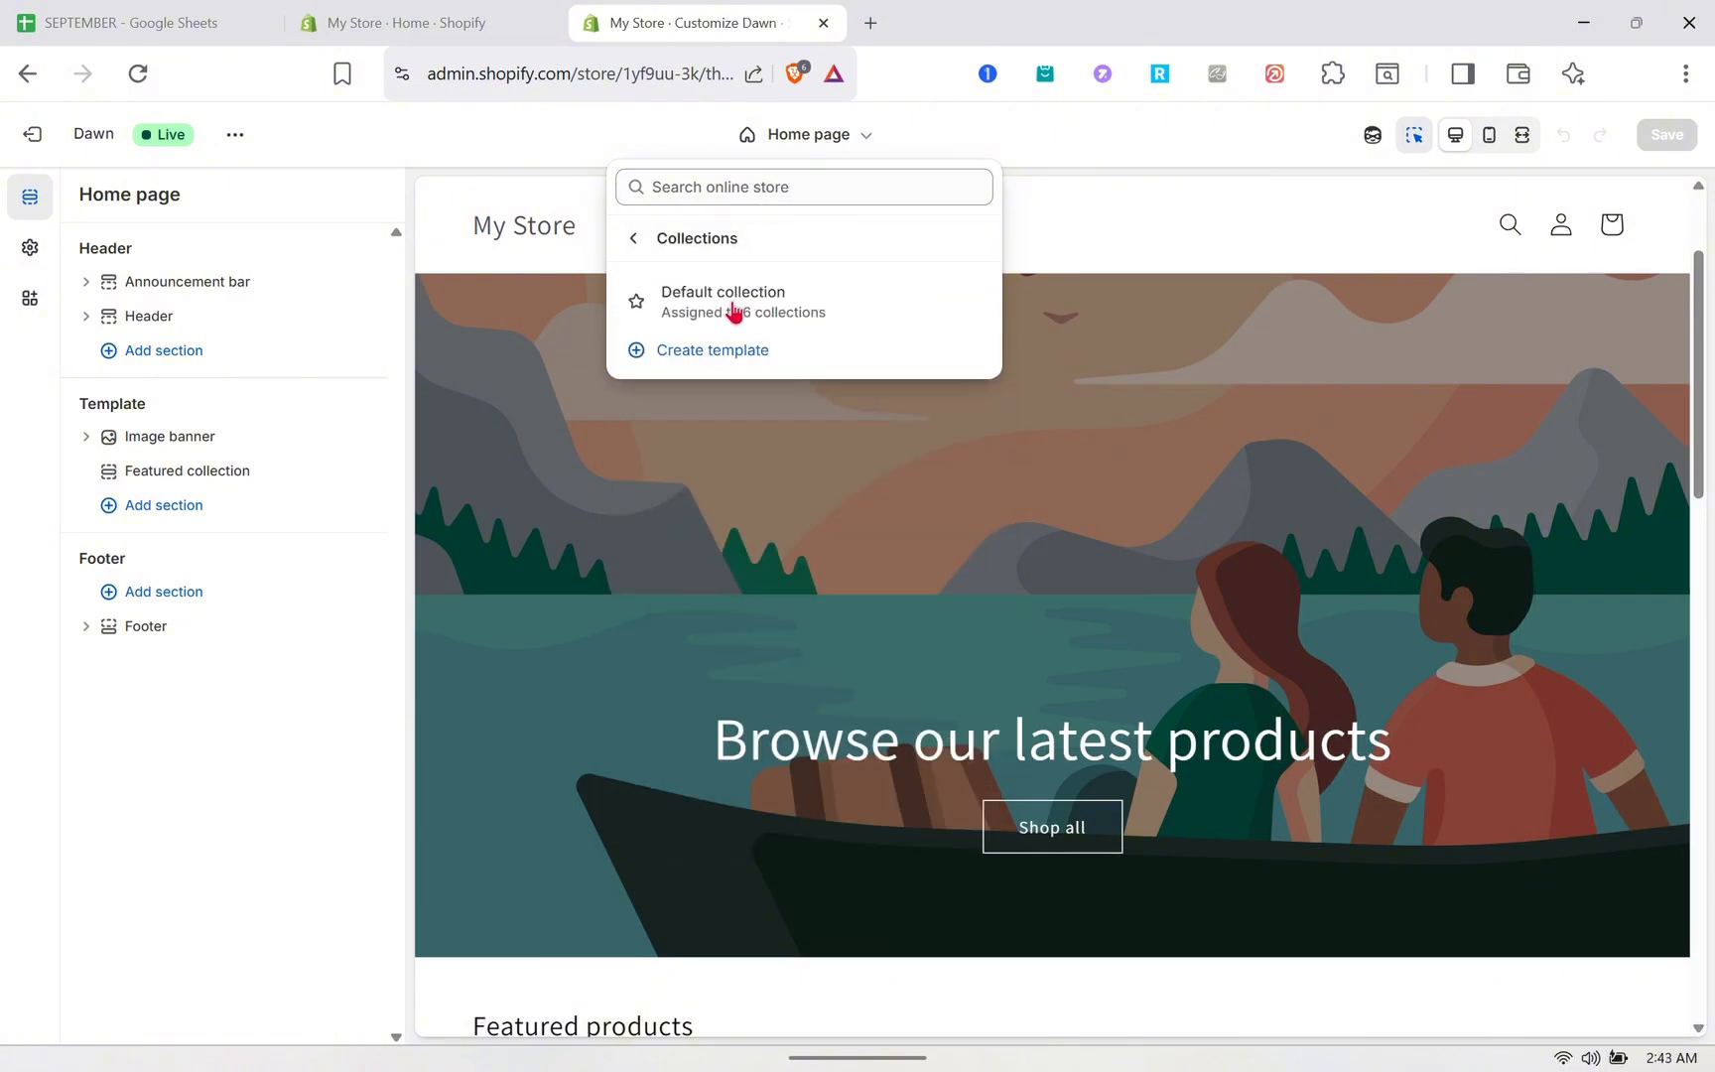
{"action": "left_click", "coordinate": [735, 297]}
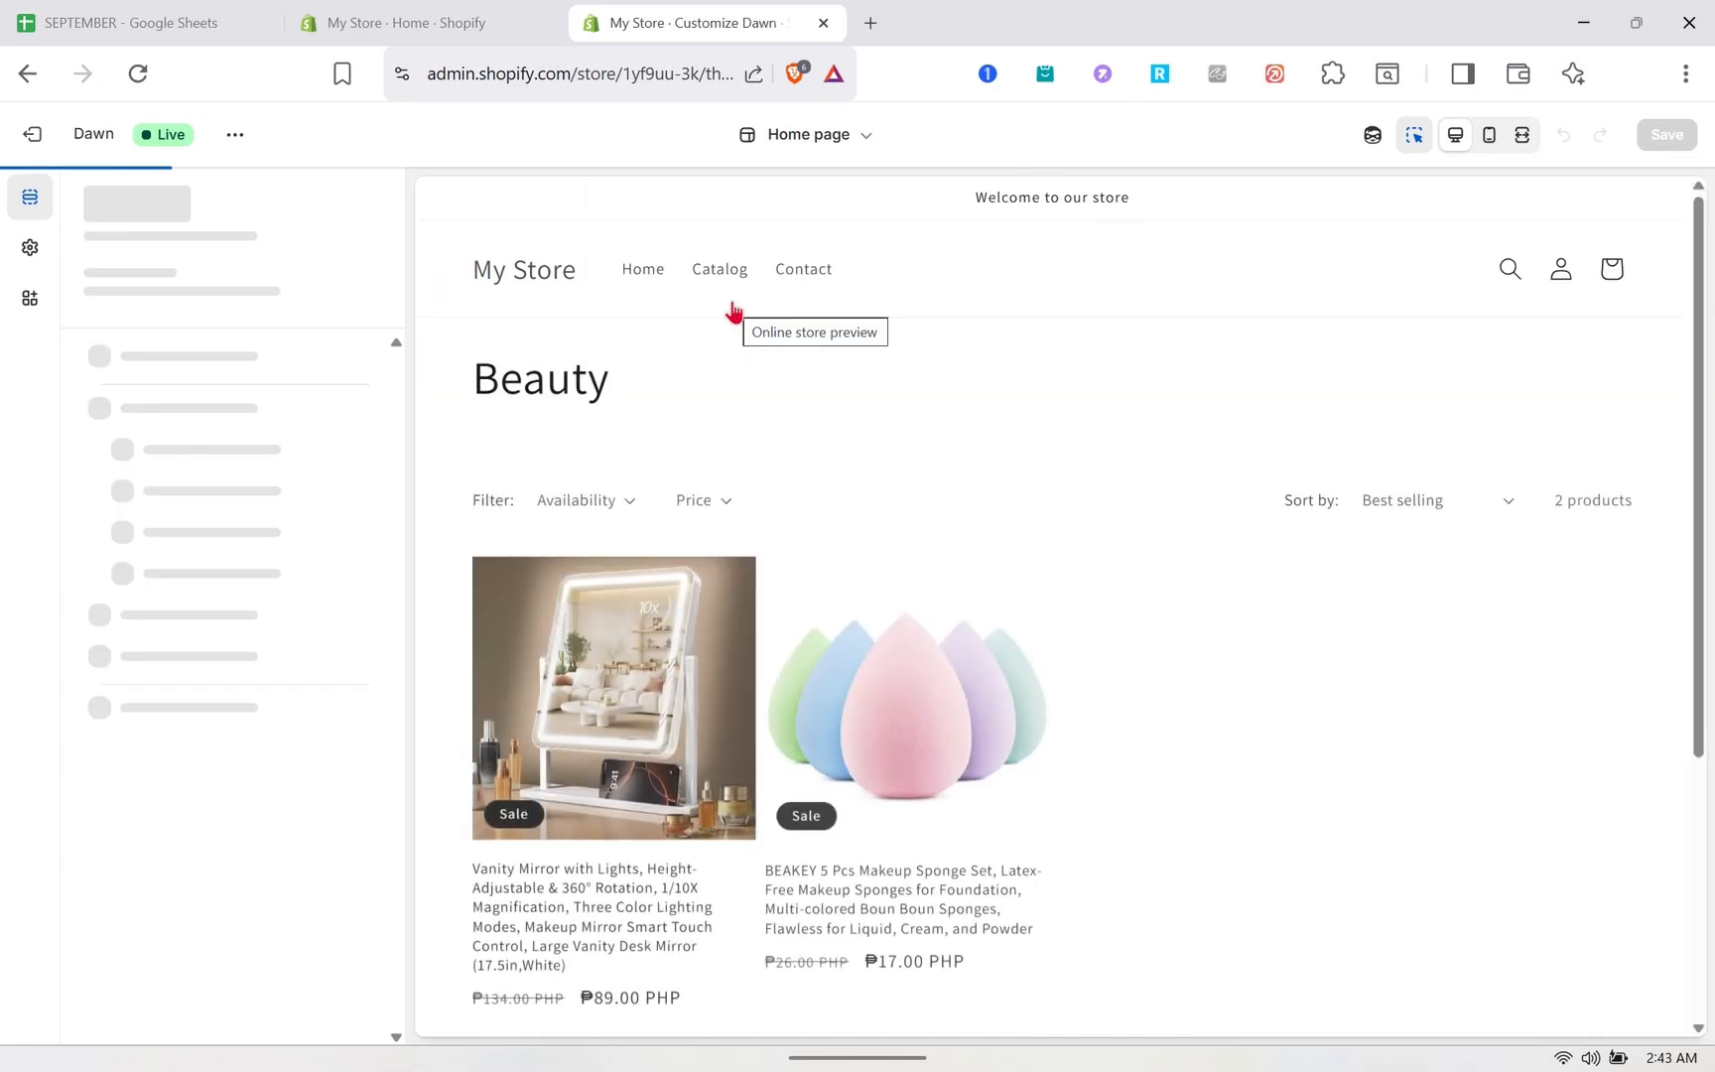
{"action": "scroll", "coordinate": [791, 523], "scroll_direction": "down", "scroll_amount": 2}
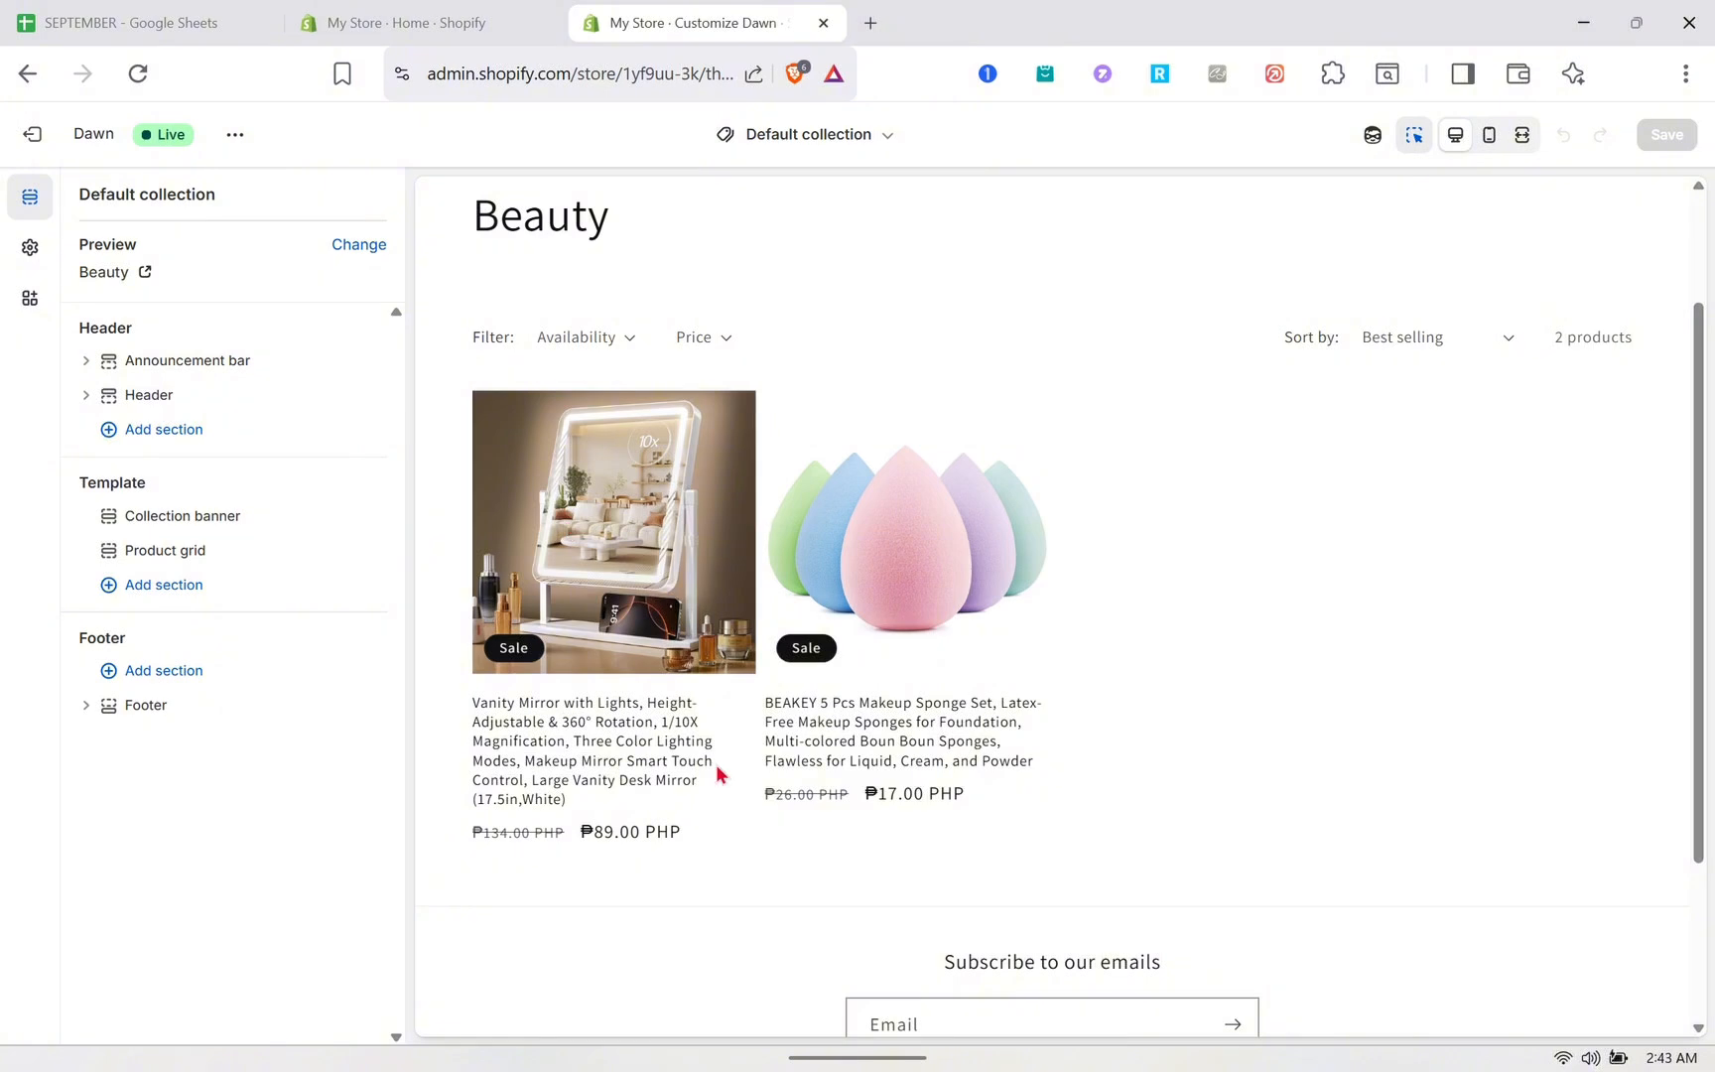
{"action": "scroll", "coordinate": [718, 773], "scroll_direction": "down", "scroll_amount": 1}
{"action": "scroll", "coordinate": [719, 773], "scroll_direction": "up", "scroll_amount": 1}
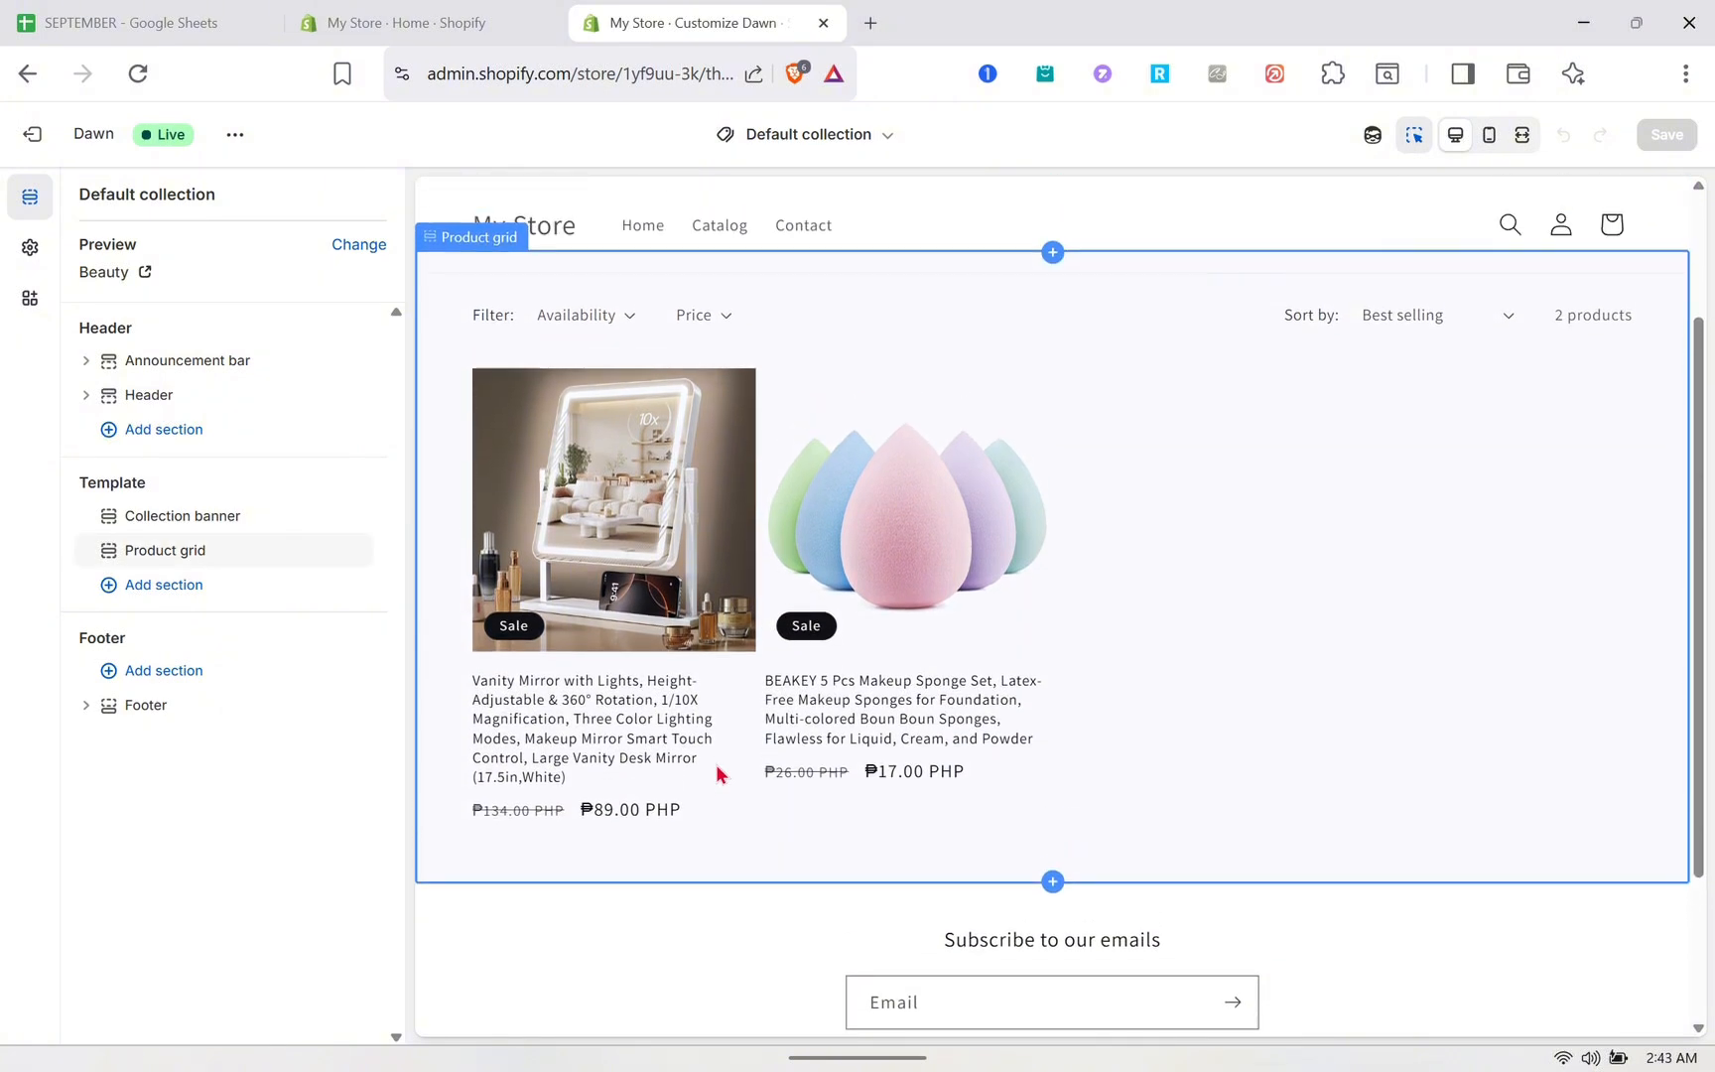
{"action": "scroll", "coordinate": [923, 549], "scroll_direction": "up", "scroll_amount": 2}
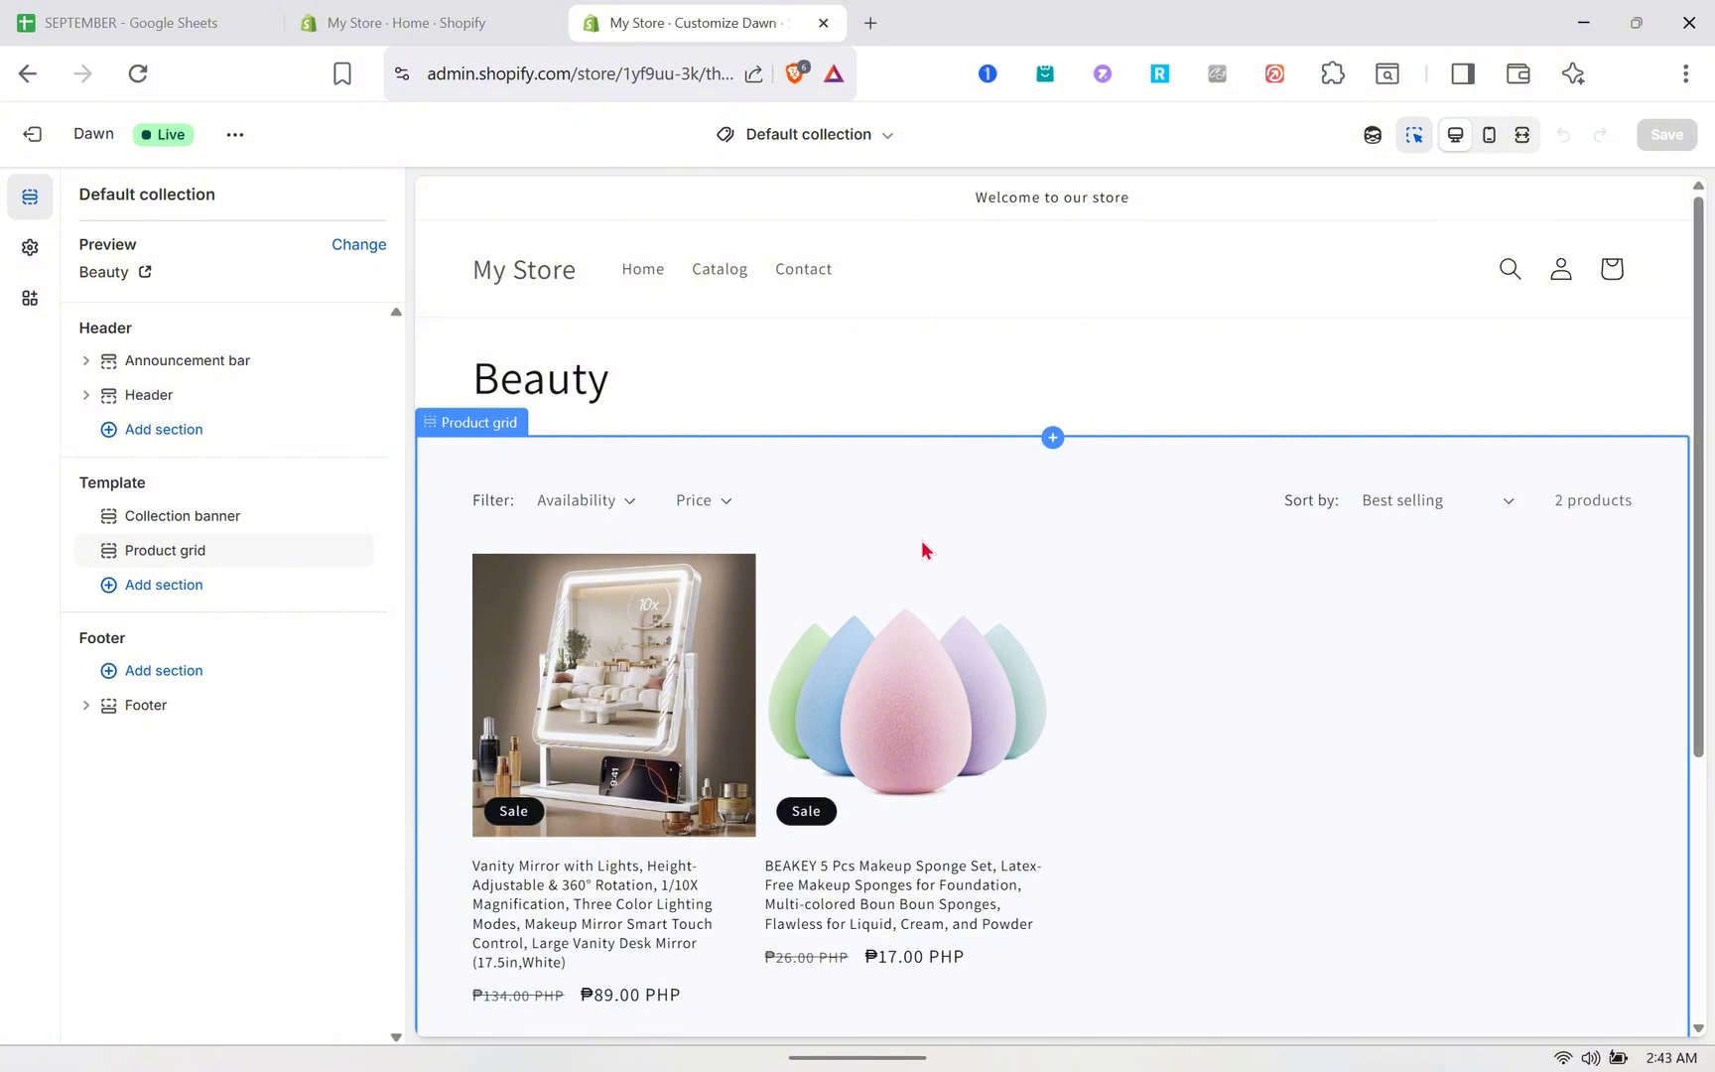
- View the Beauty collection on the live storefront
{"action": "left_click", "coordinate": [234, 135]}
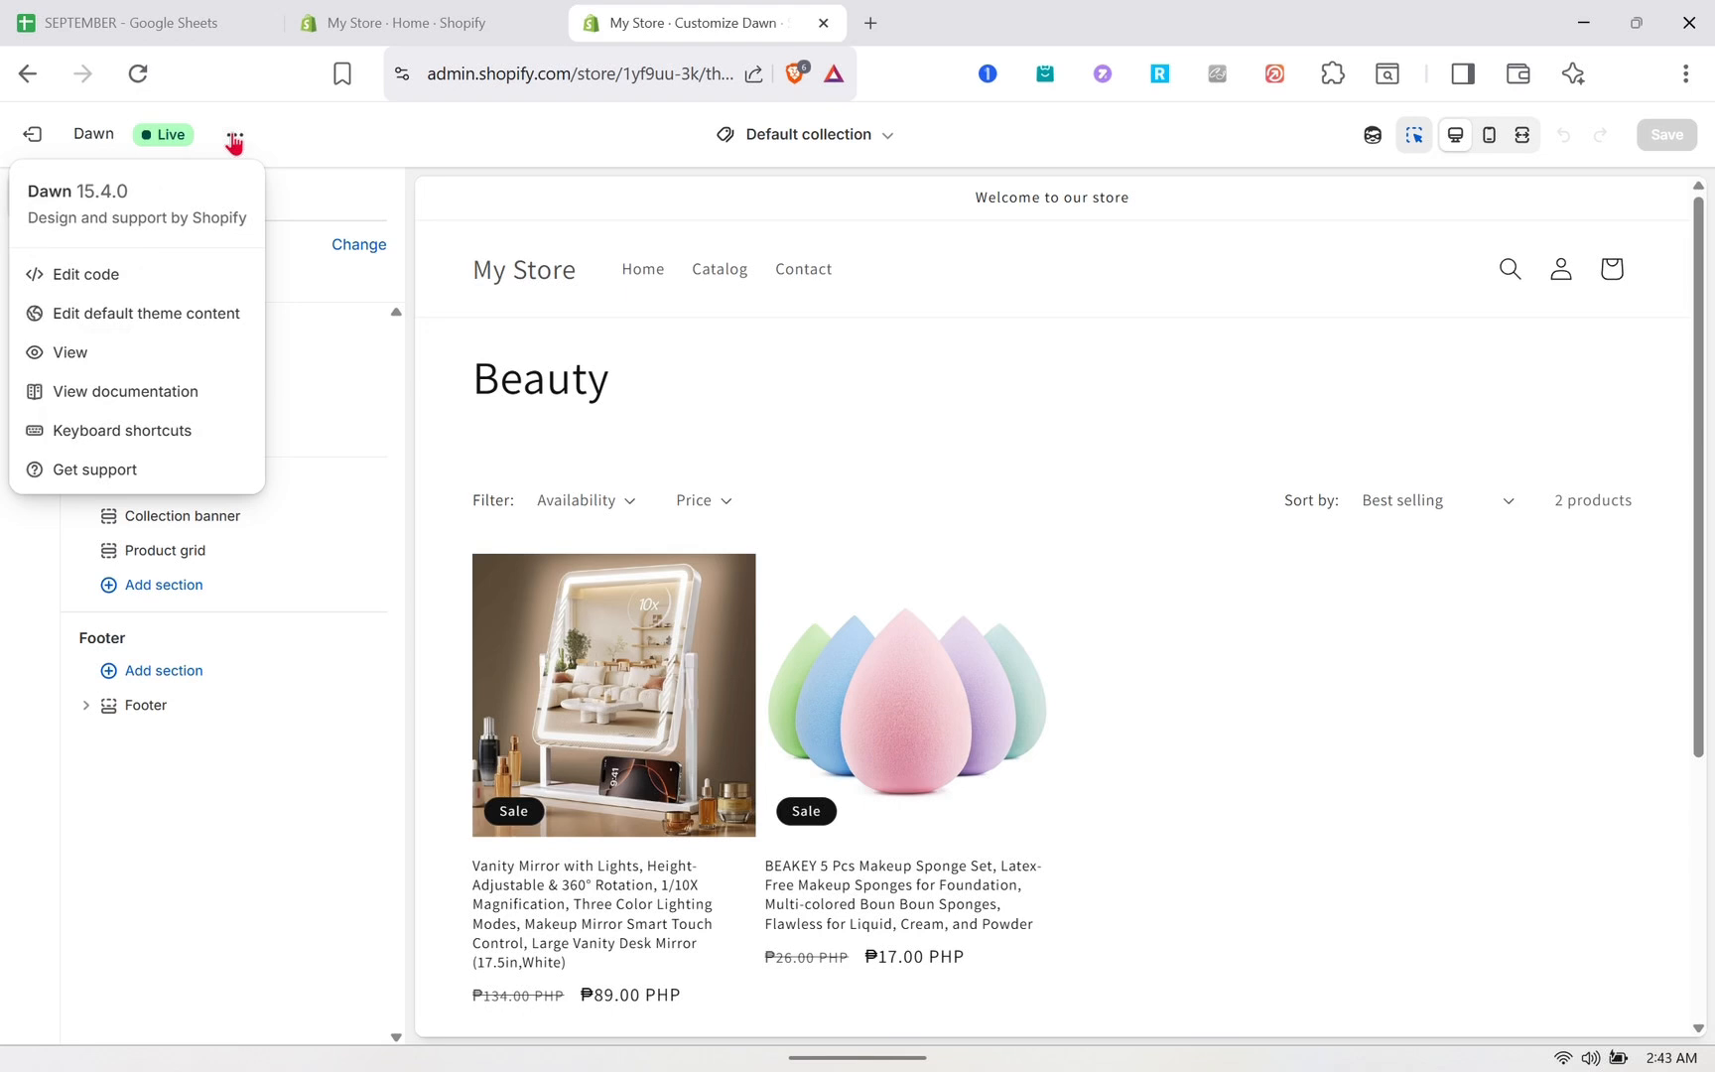
{"action": "left_click", "coordinate": [111, 351]}
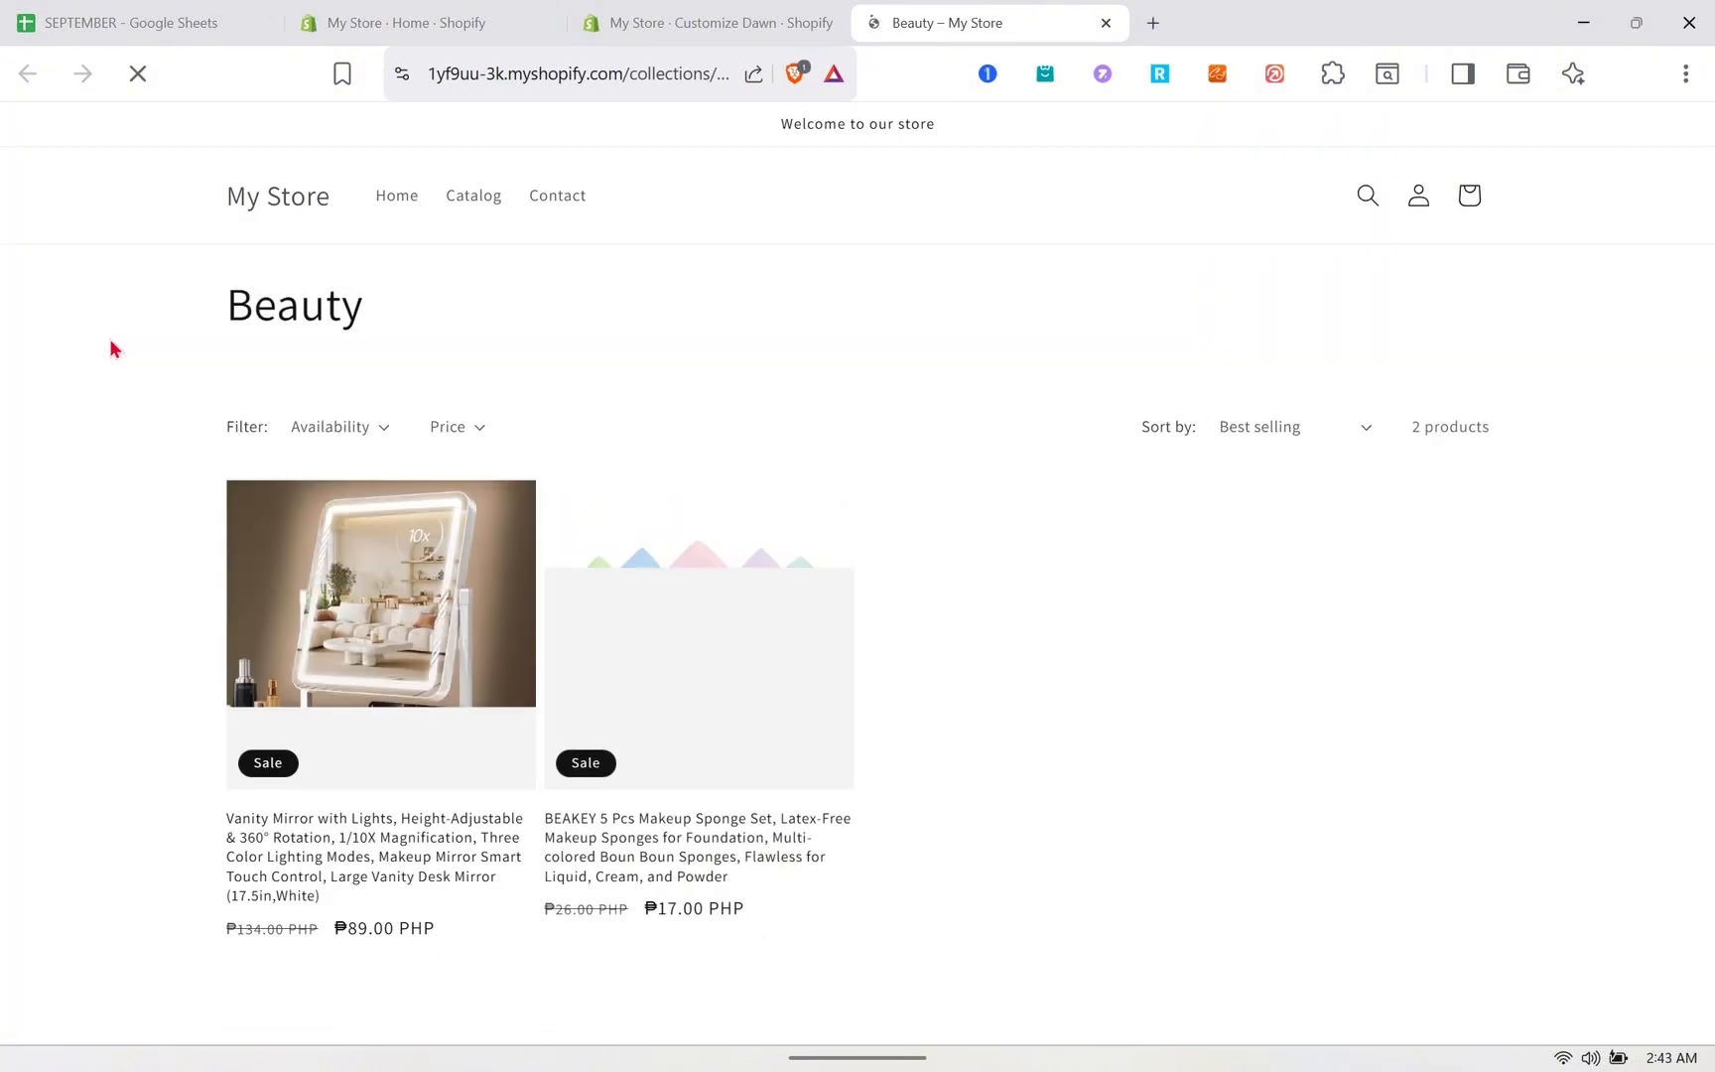
{"action": "left_click", "coordinate": [285, 194]}
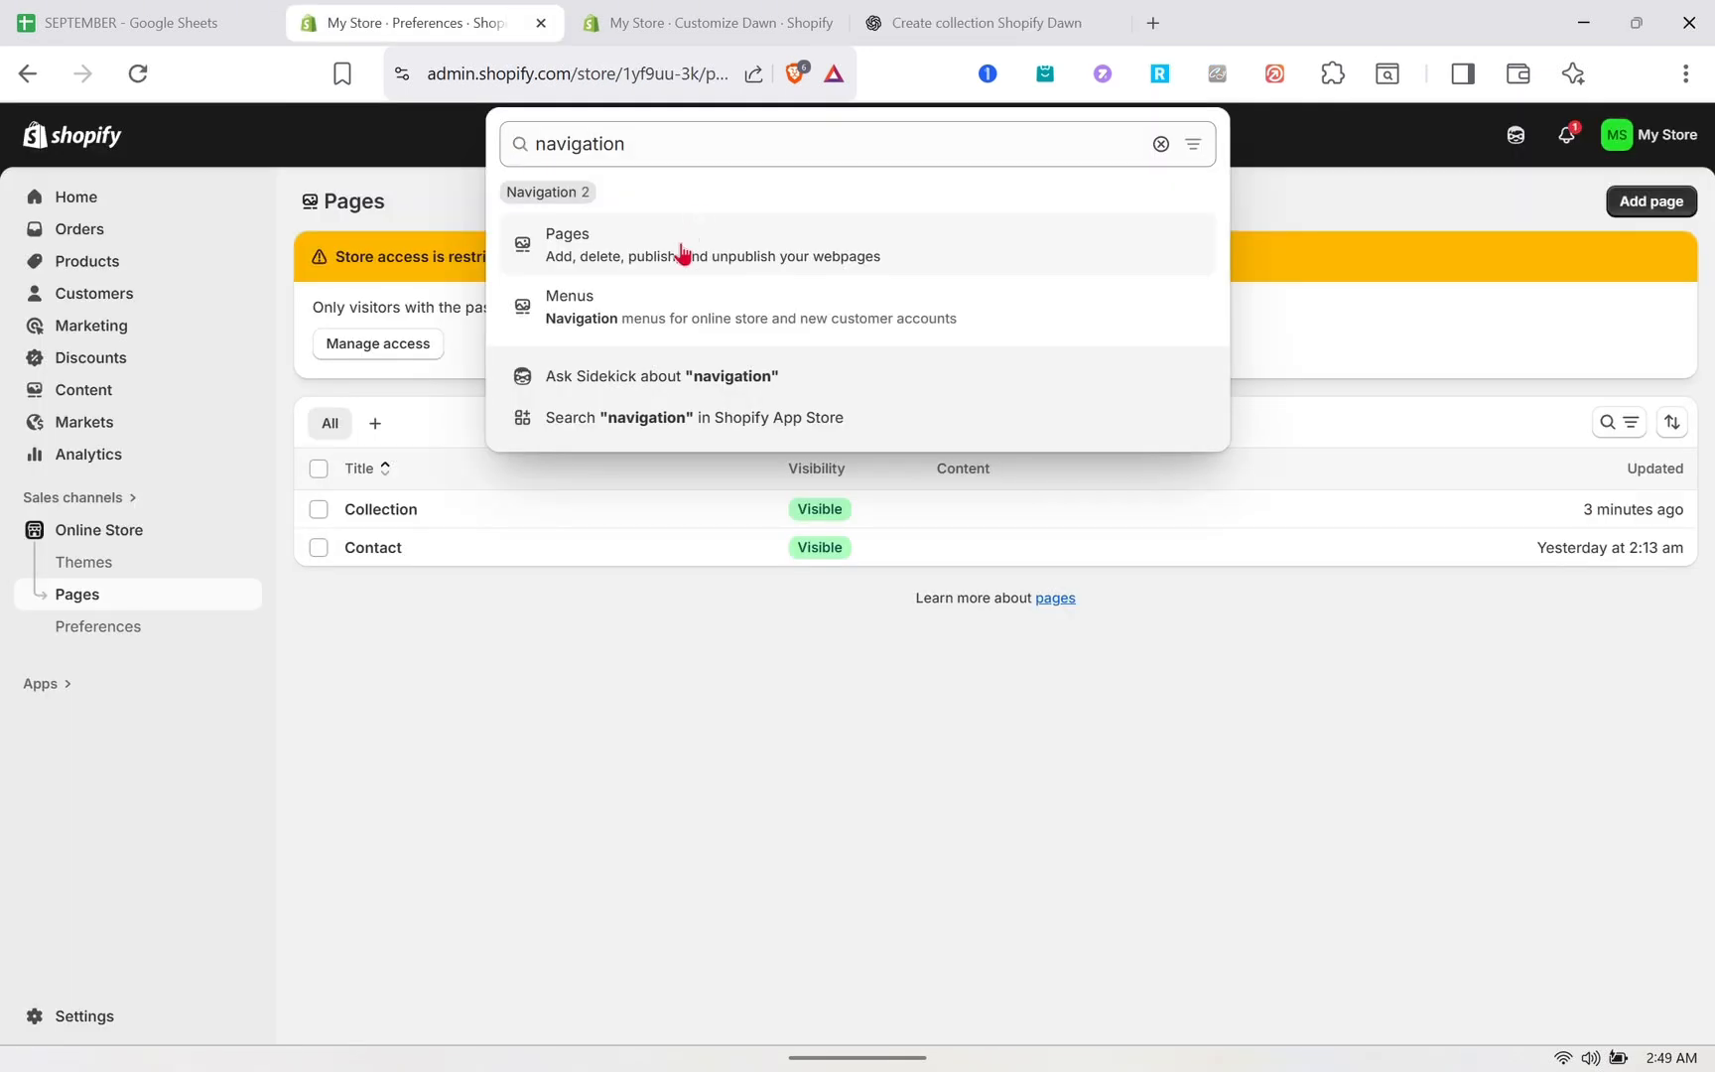
- Open the navigation menus and create a new menu named Colection
{"action": "left_click", "coordinate": [661, 312]}
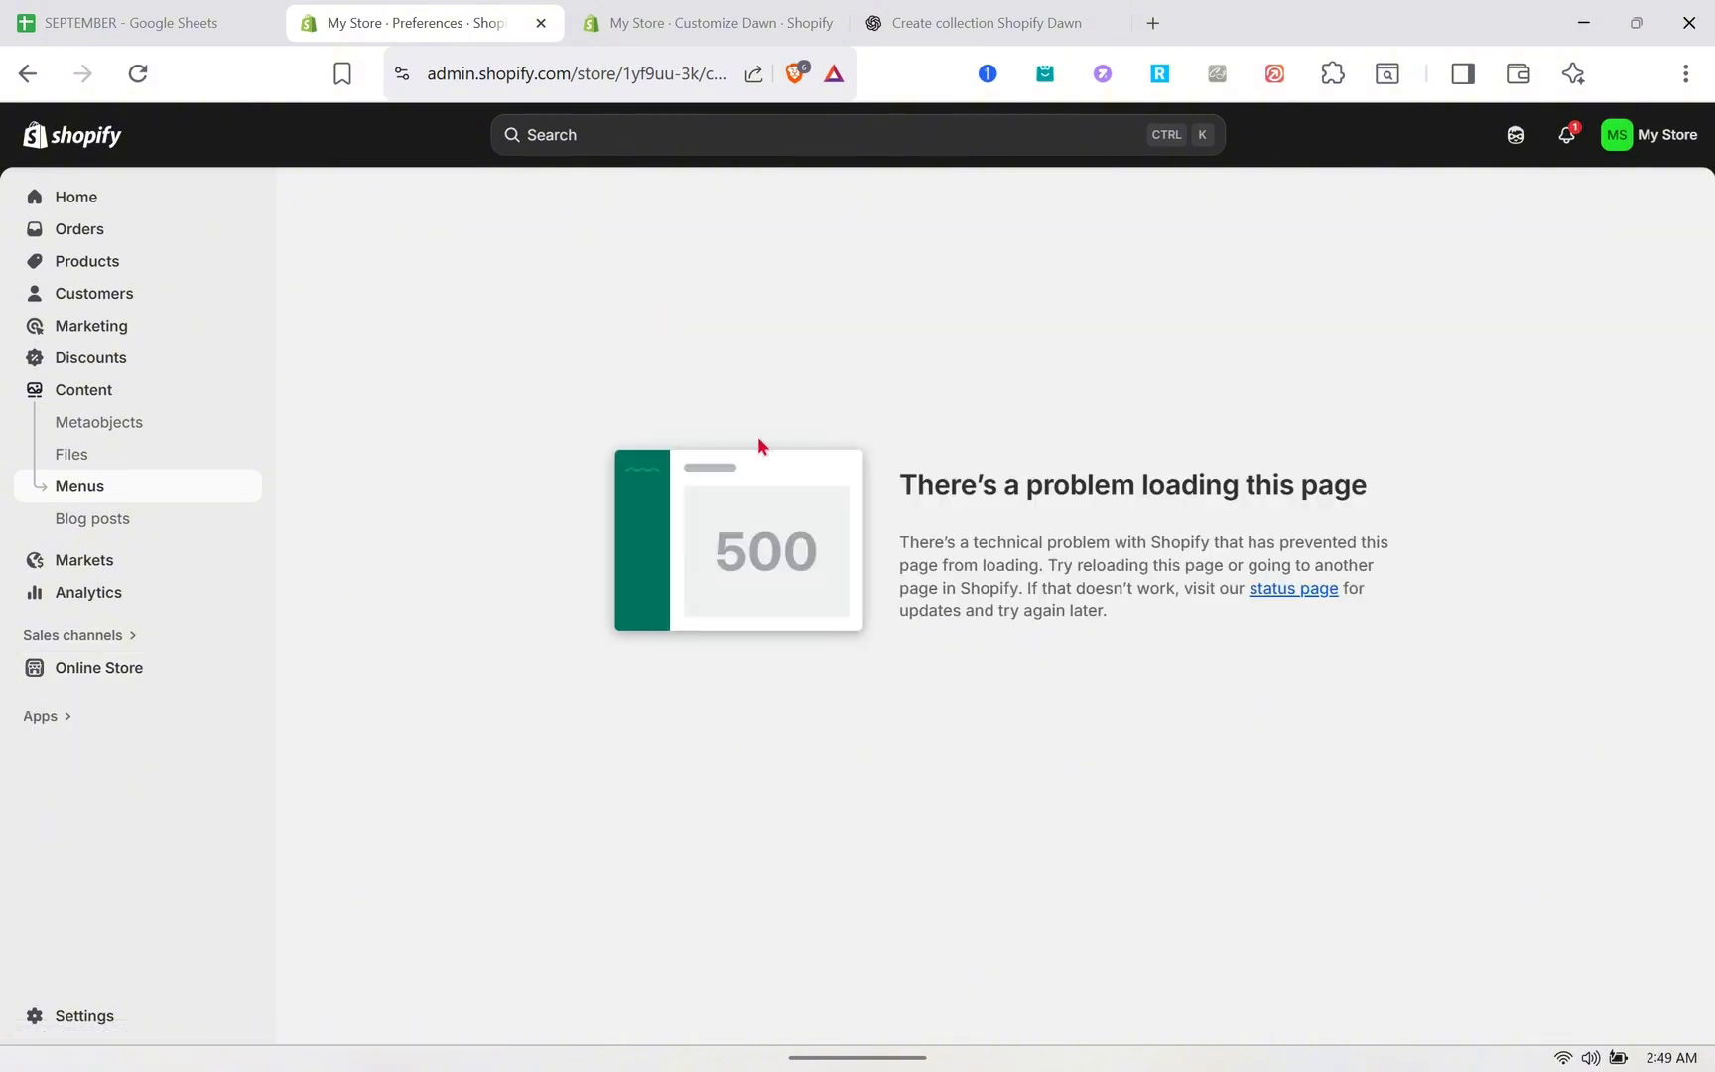
{"action": "left_click", "coordinate": [144, 76]}
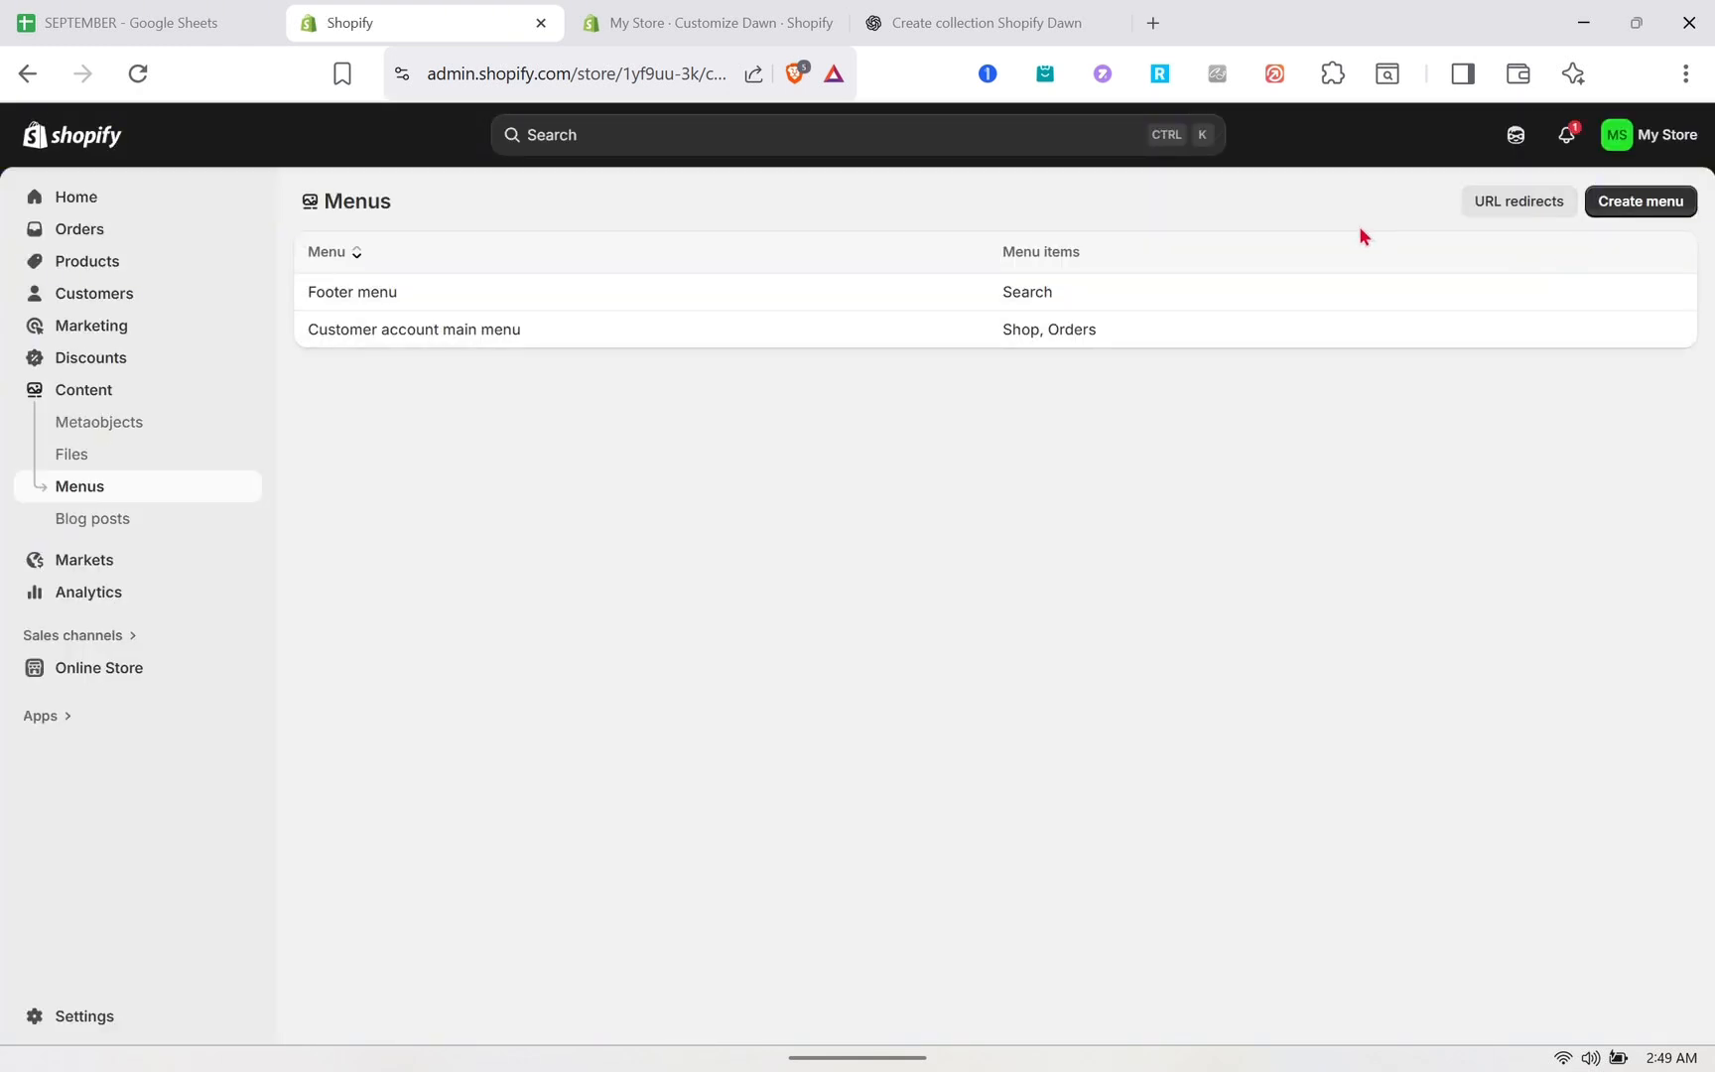
{"action": "left_click", "coordinate": [1671, 210]}
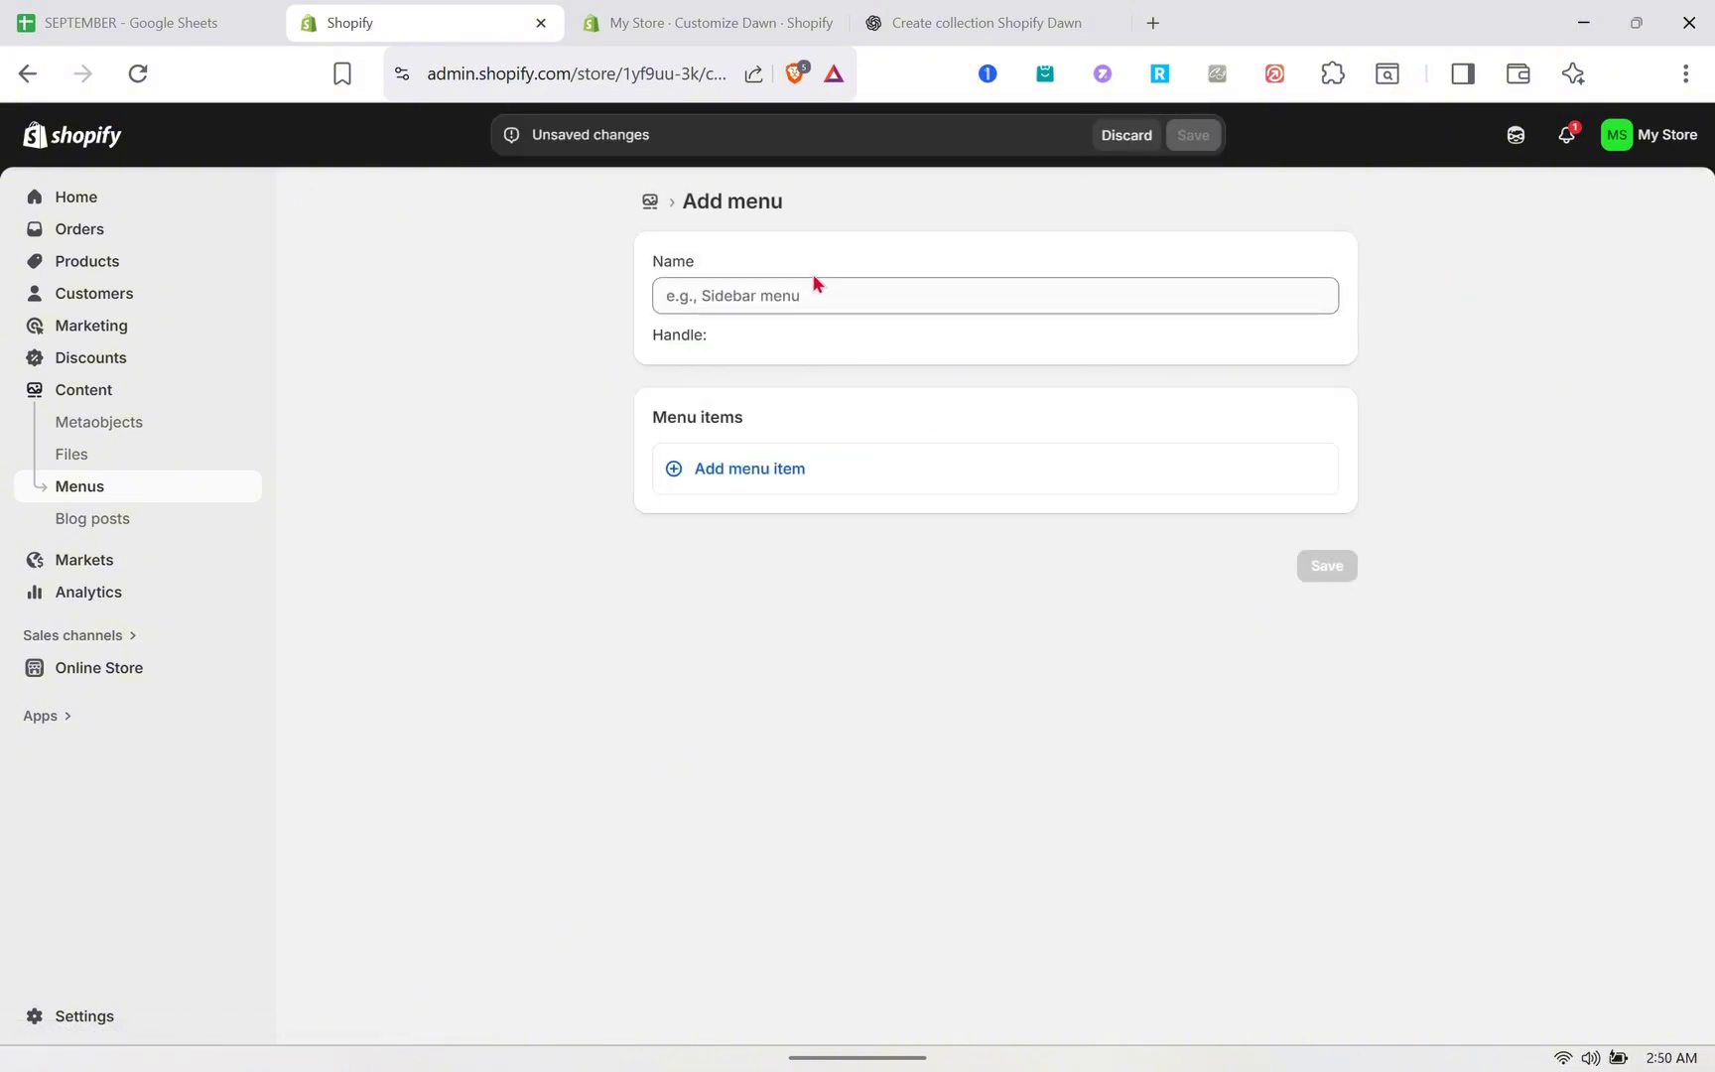
{"action": "left_click", "coordinate": [802, 296]}
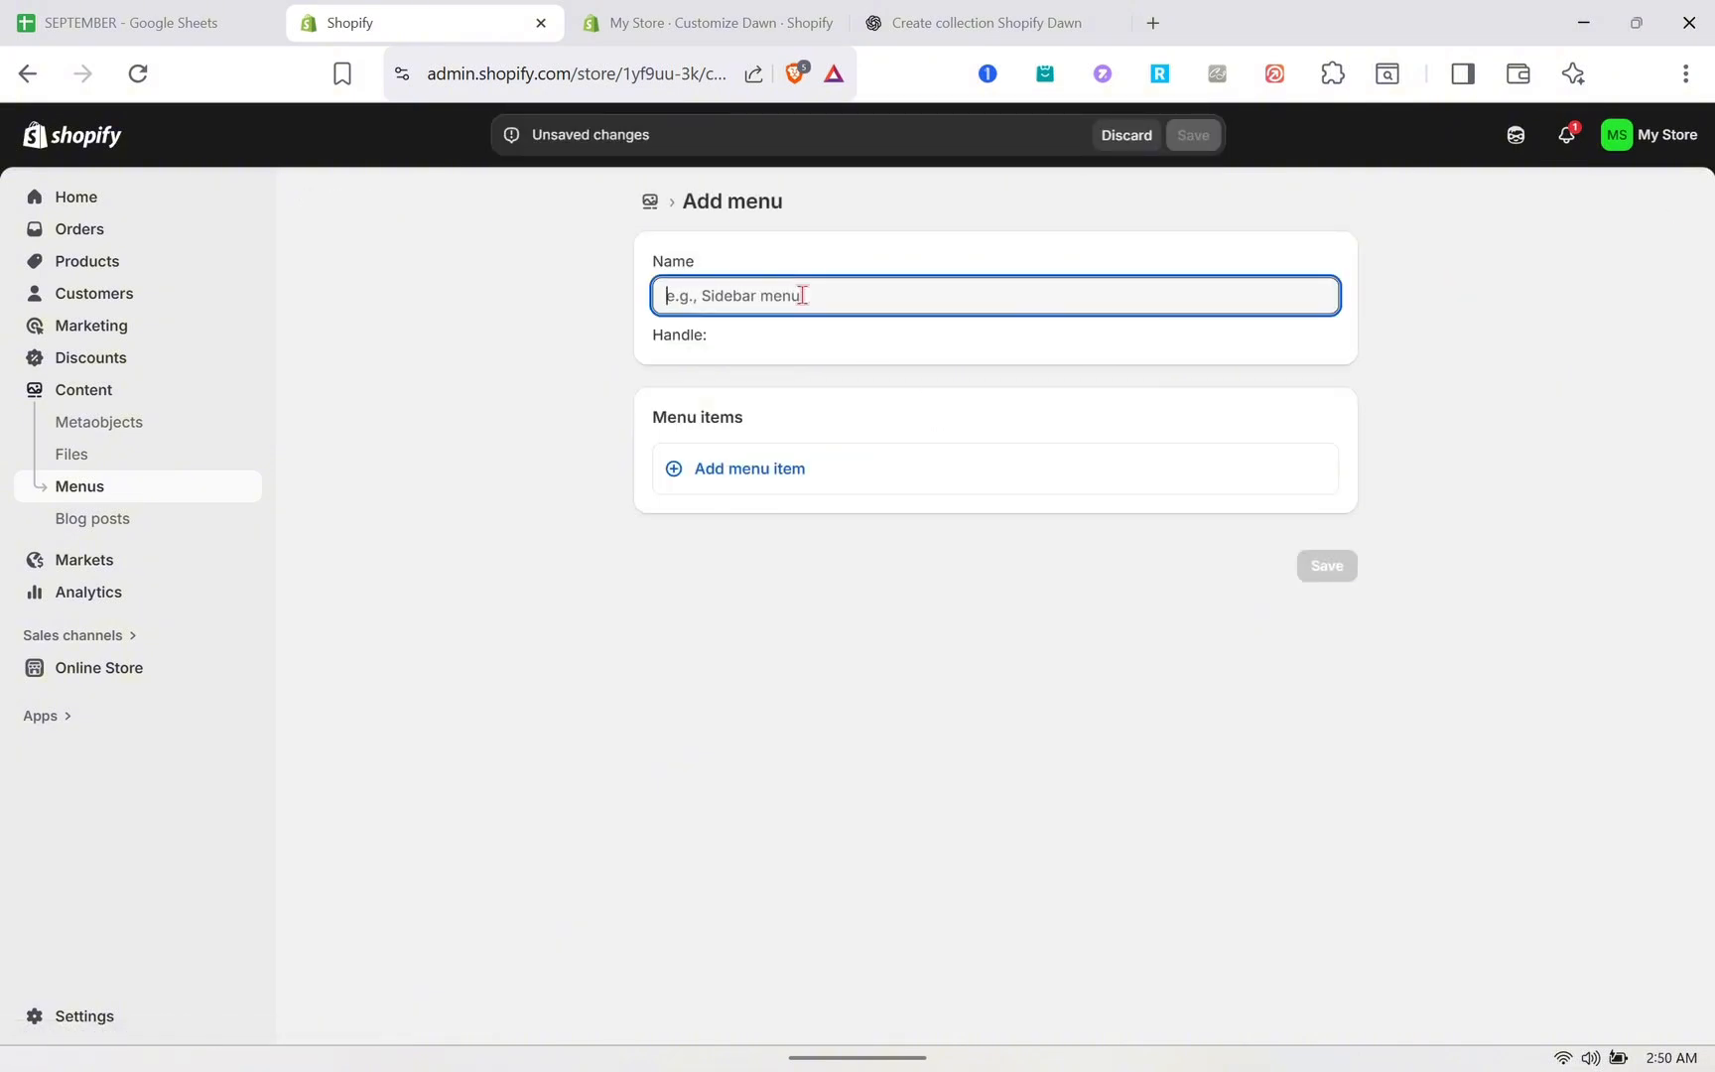
{"action": "type", "text": "Colection"}
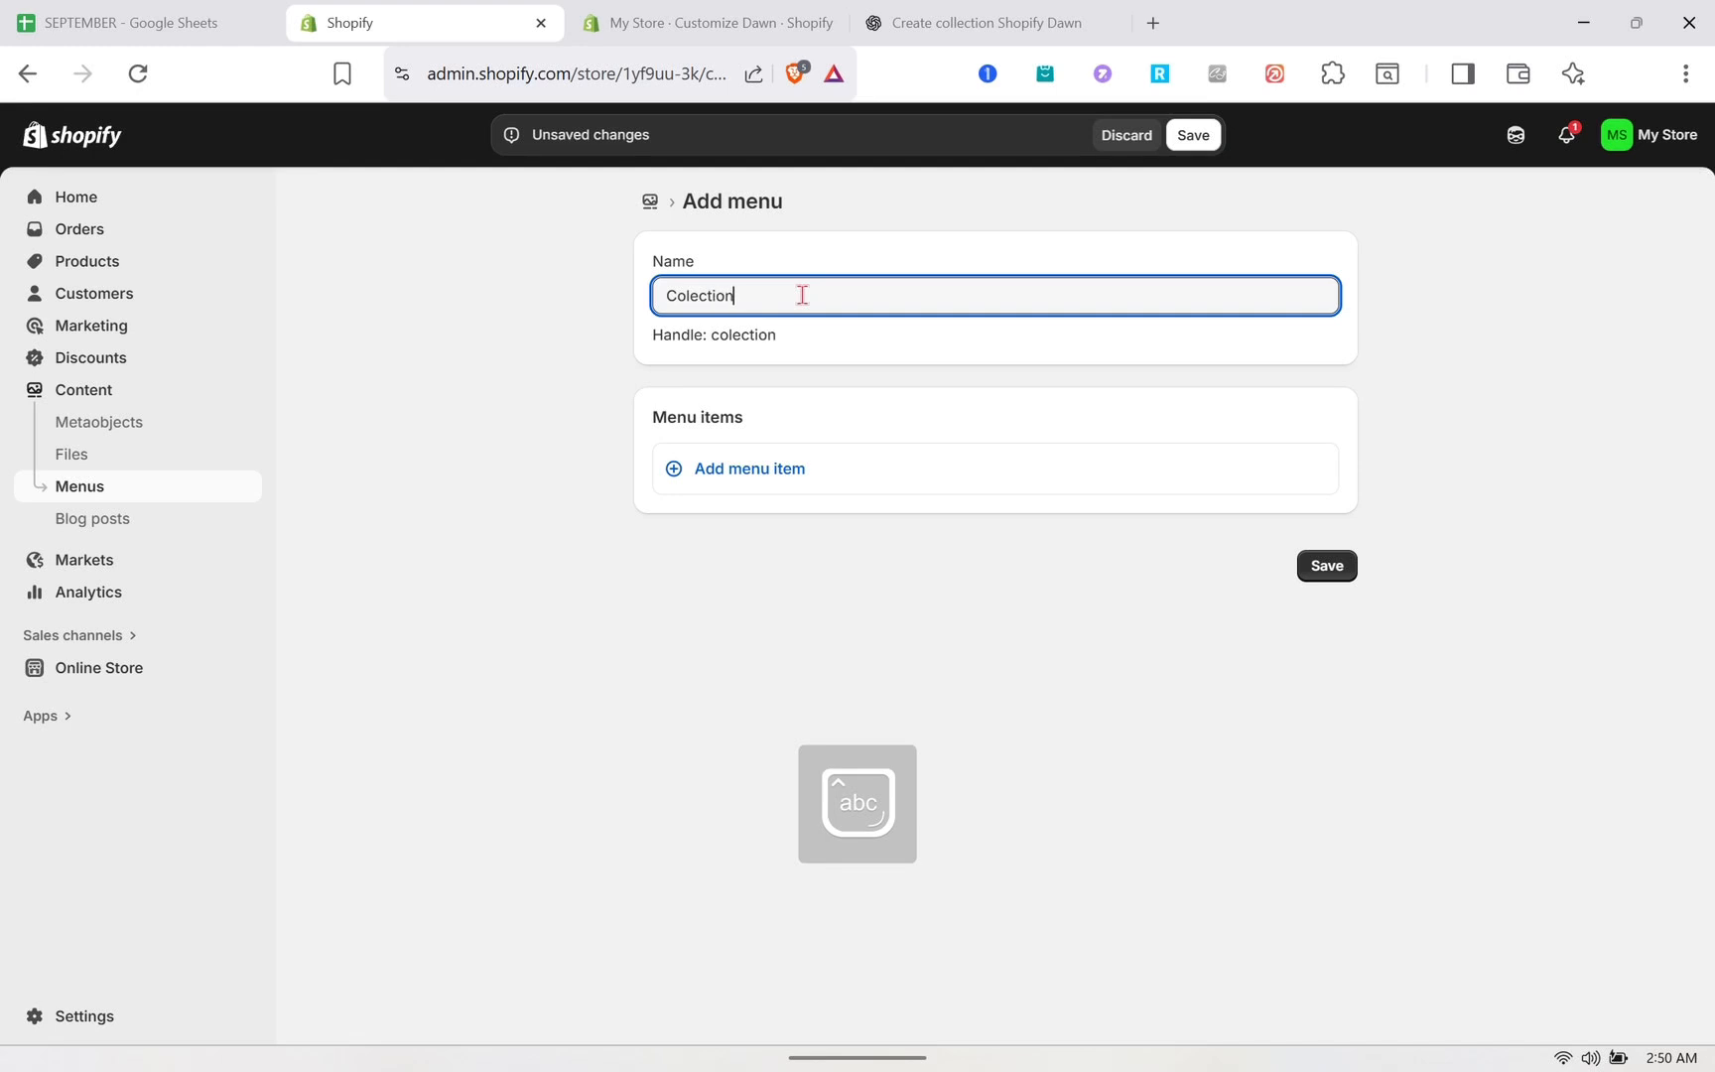
- Add a menu item labeled Collection that links to the Beauty collection, and save the menu
{"action": "left_click", "coordinate": [820, 476]}
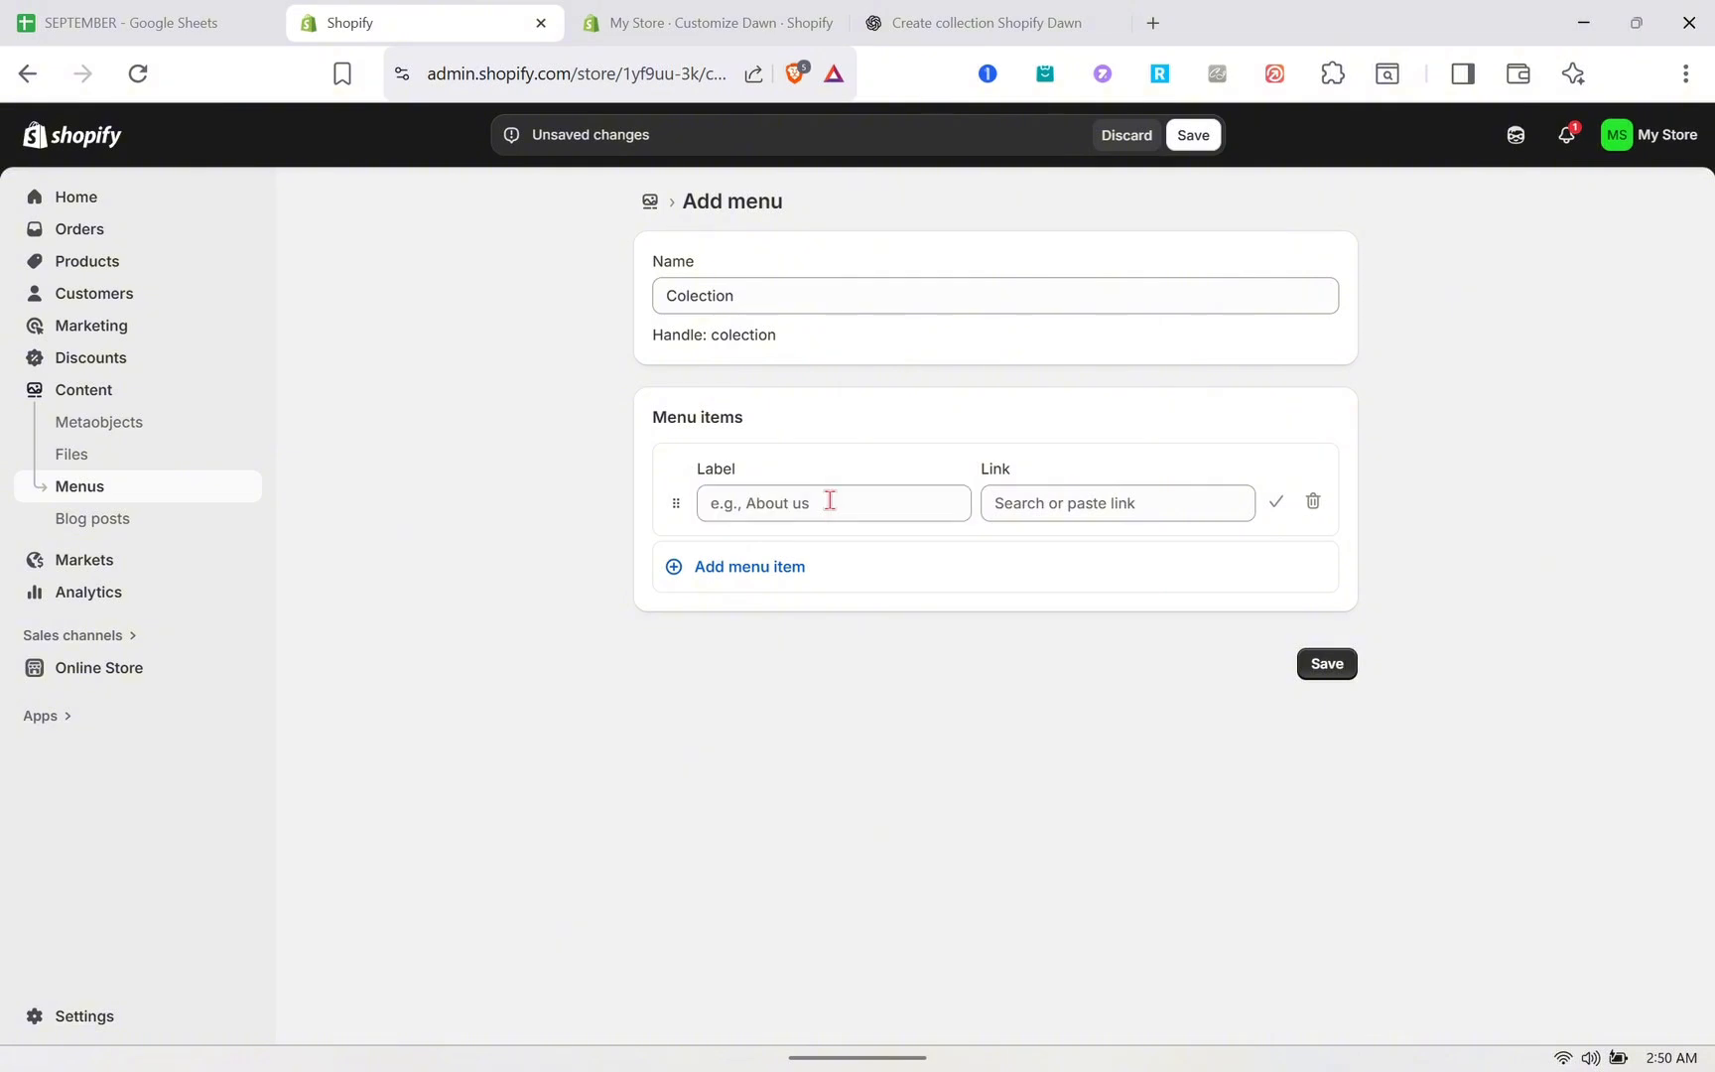
{"action": "key", "text": "Caps_Lock"}
{"action": "type", "text": "C"}
{"action": "key", "text": "Caps_Lock"}
{"action": "type", "text": "ollection"}
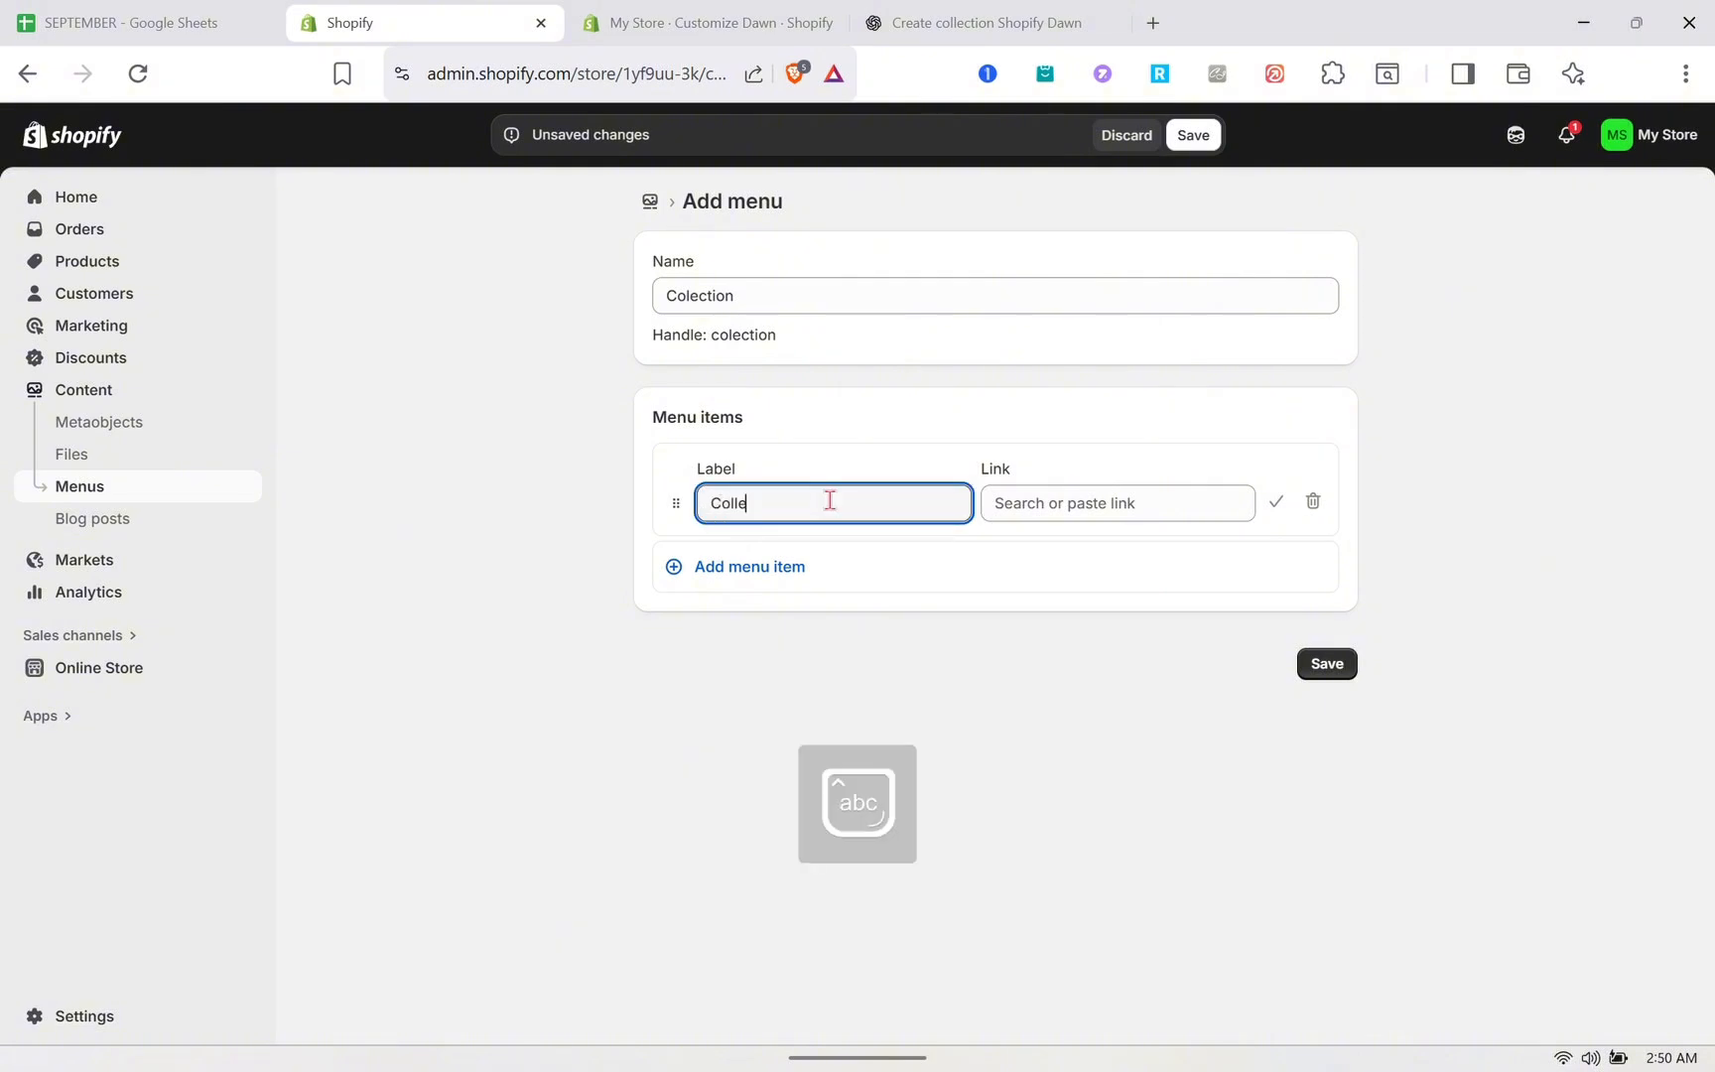
{"action": "left_click", "coordinate": [1094, 505]}
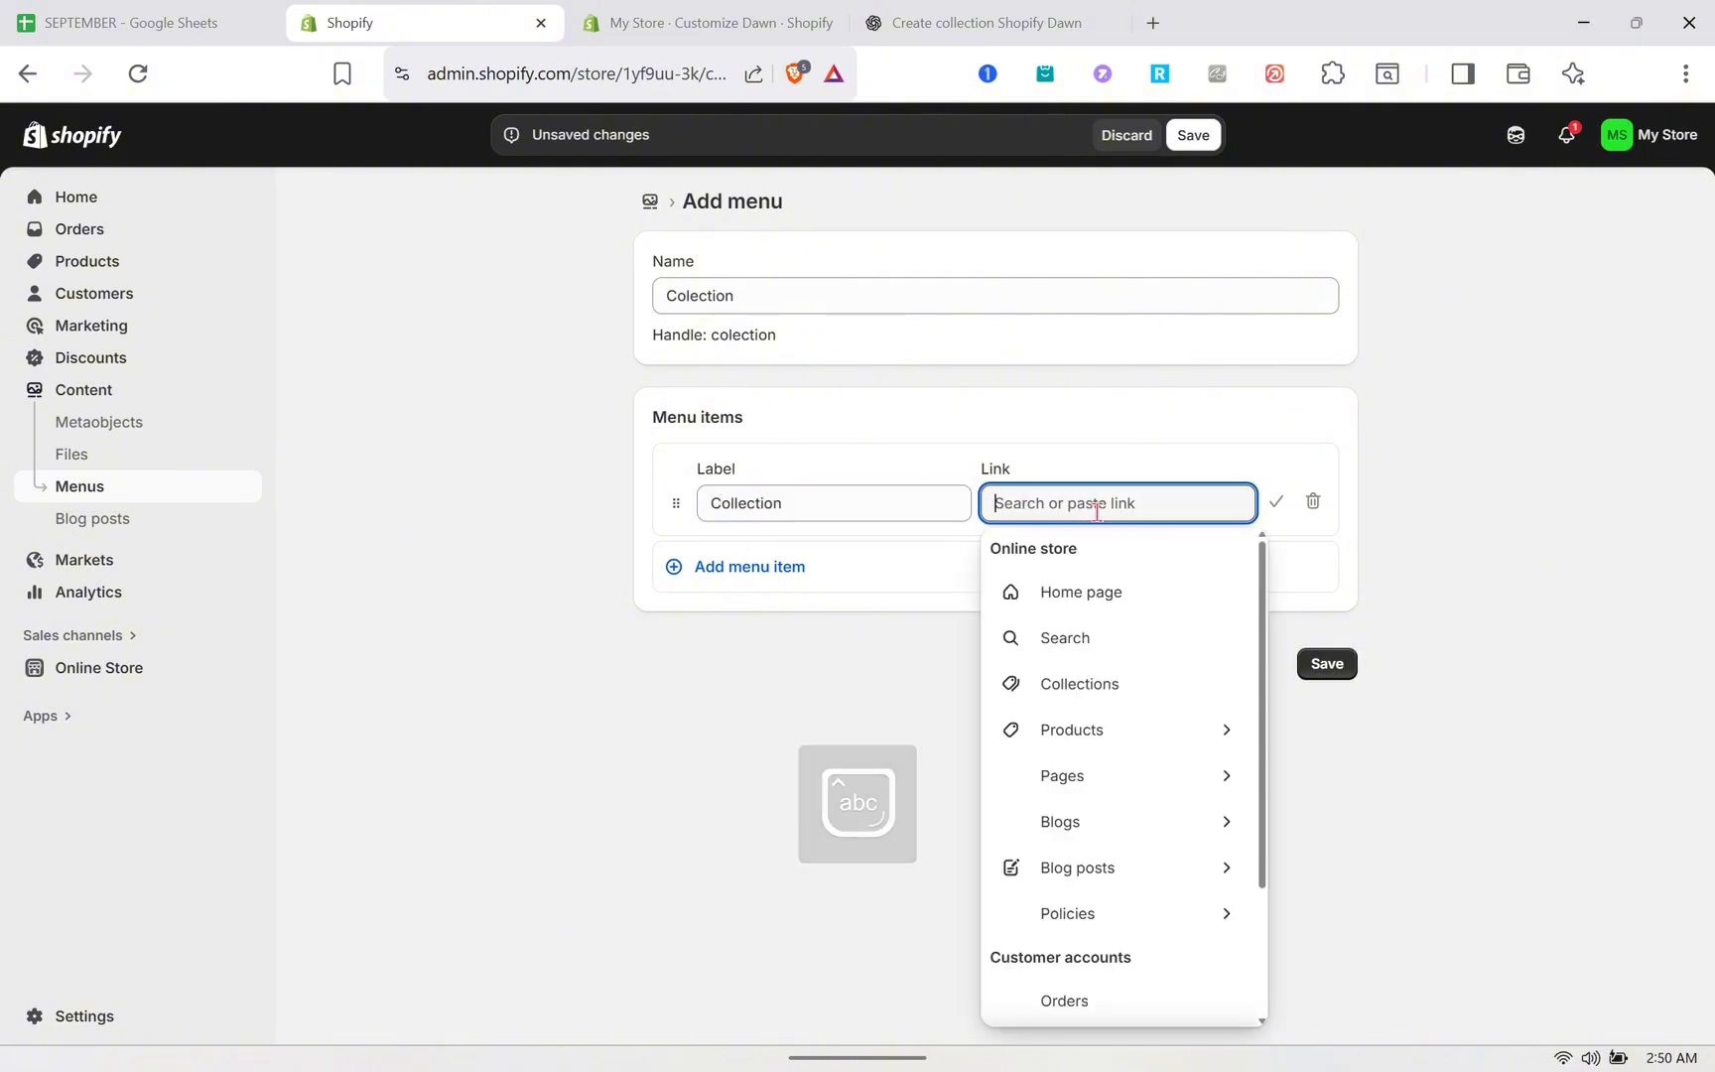
{"action": "left_click", "coordinate": [1096, 685]}
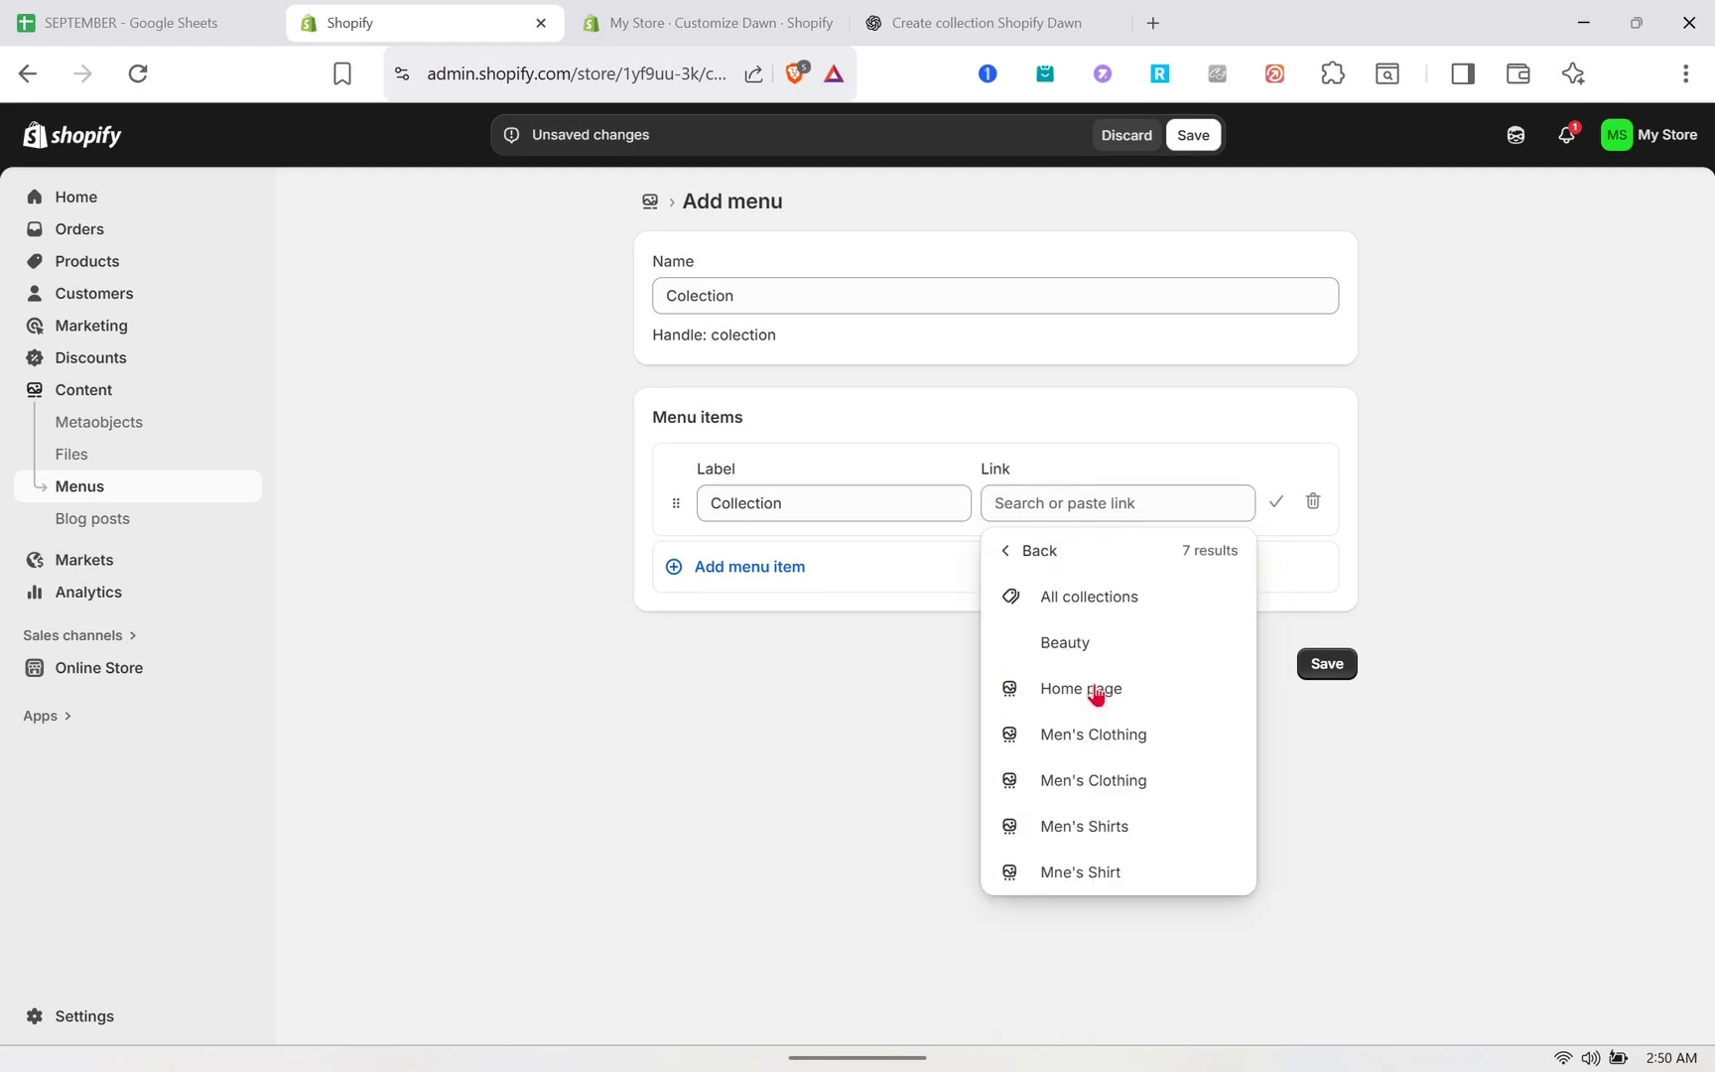
{"action": "left_click", "coordinate": [1038, 647]}
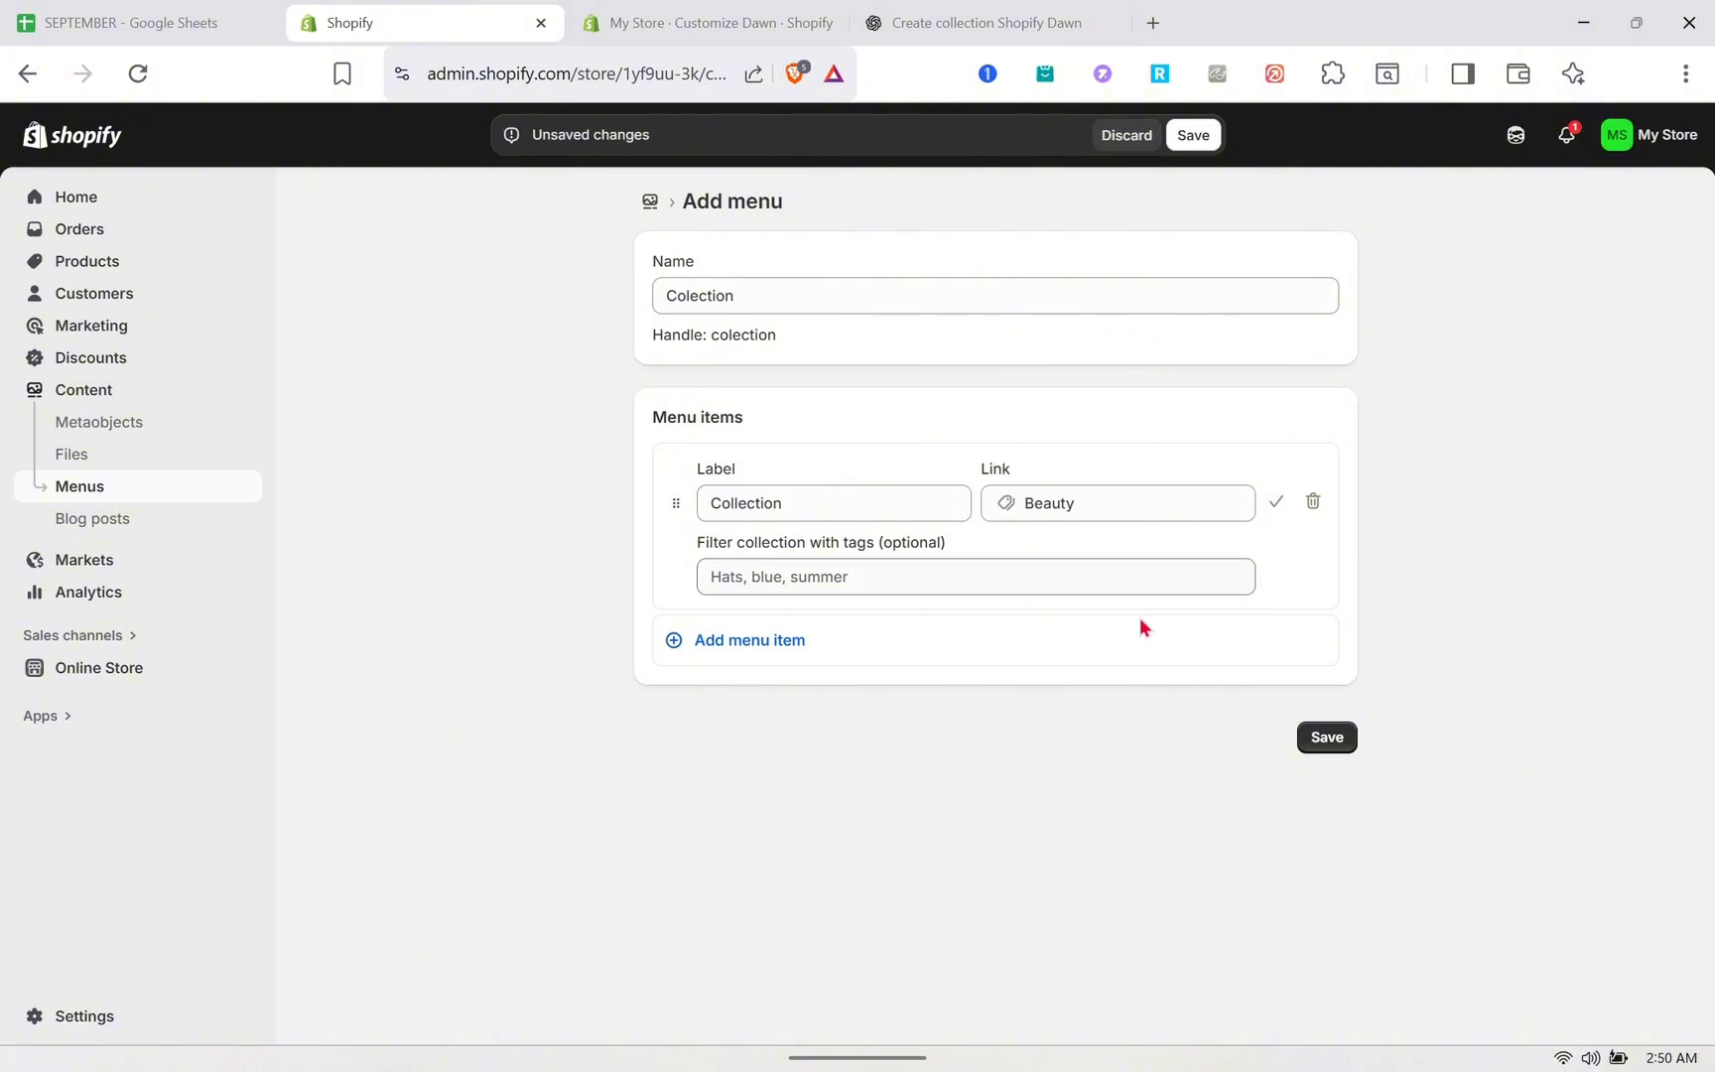
{"action": "left_click", "coordinate": [973, 573]}
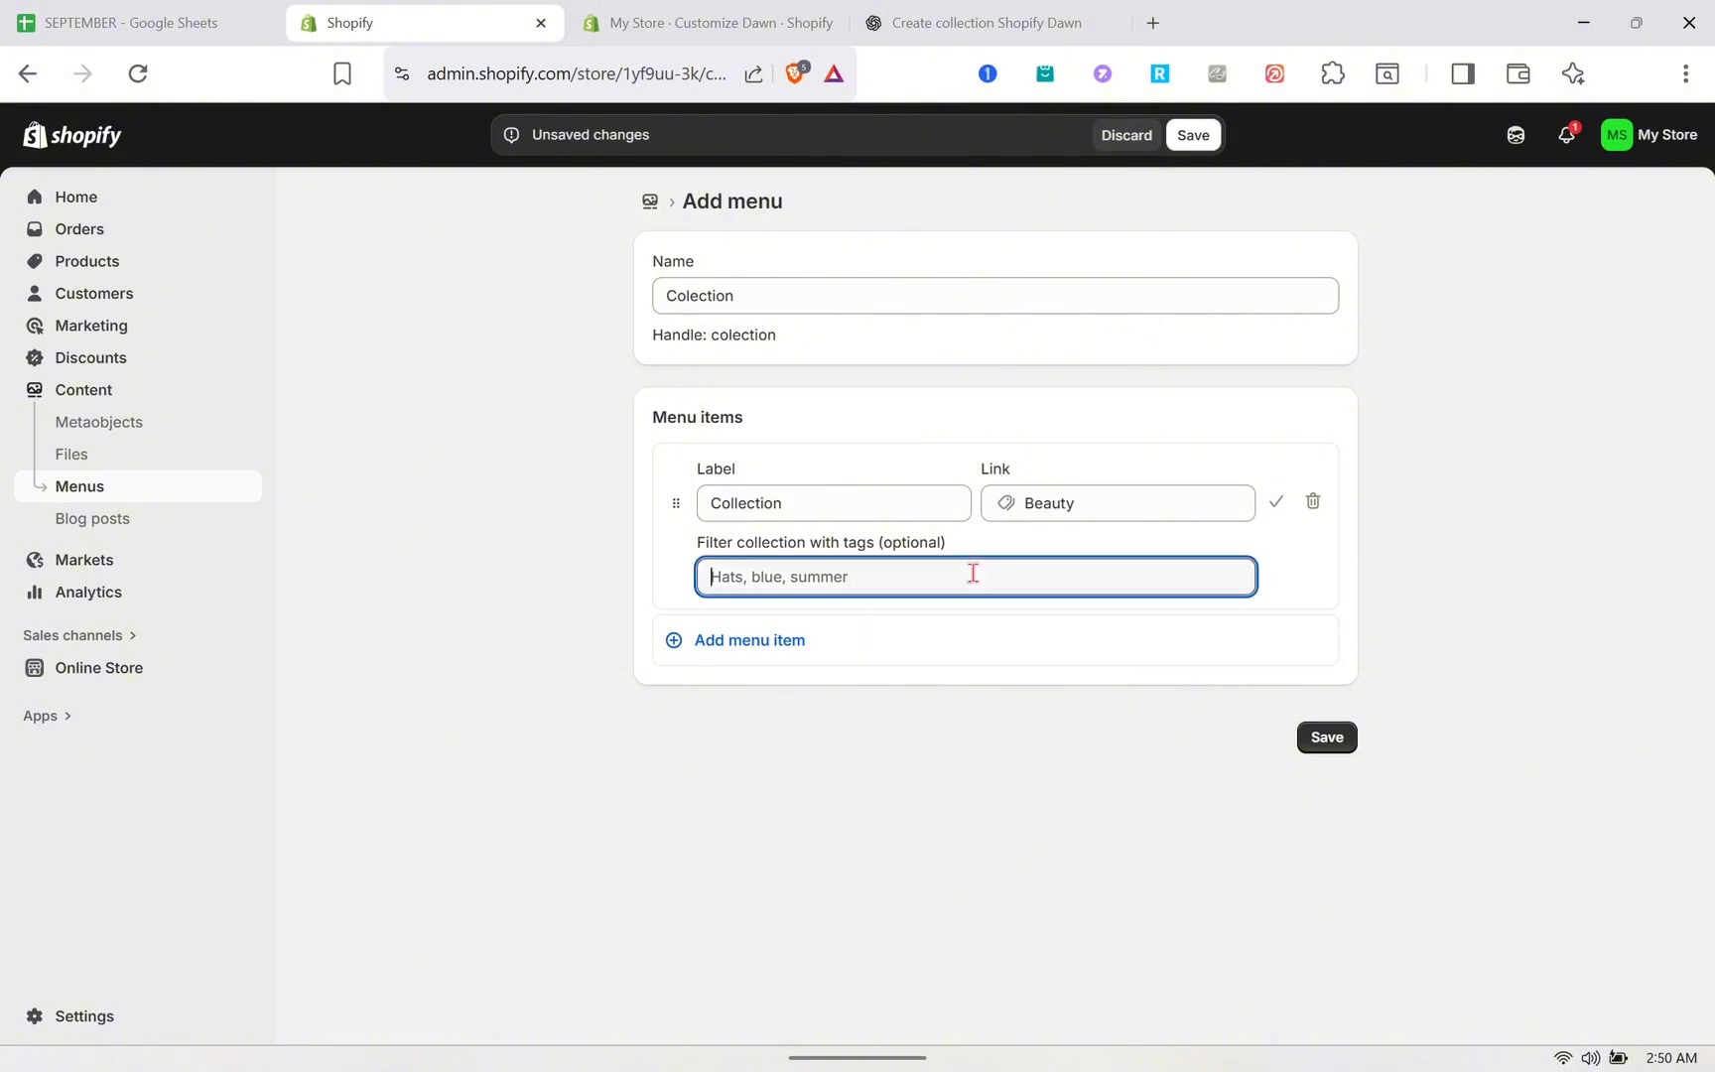
{"action": "left_click", "coordinate": [1327, 737]}
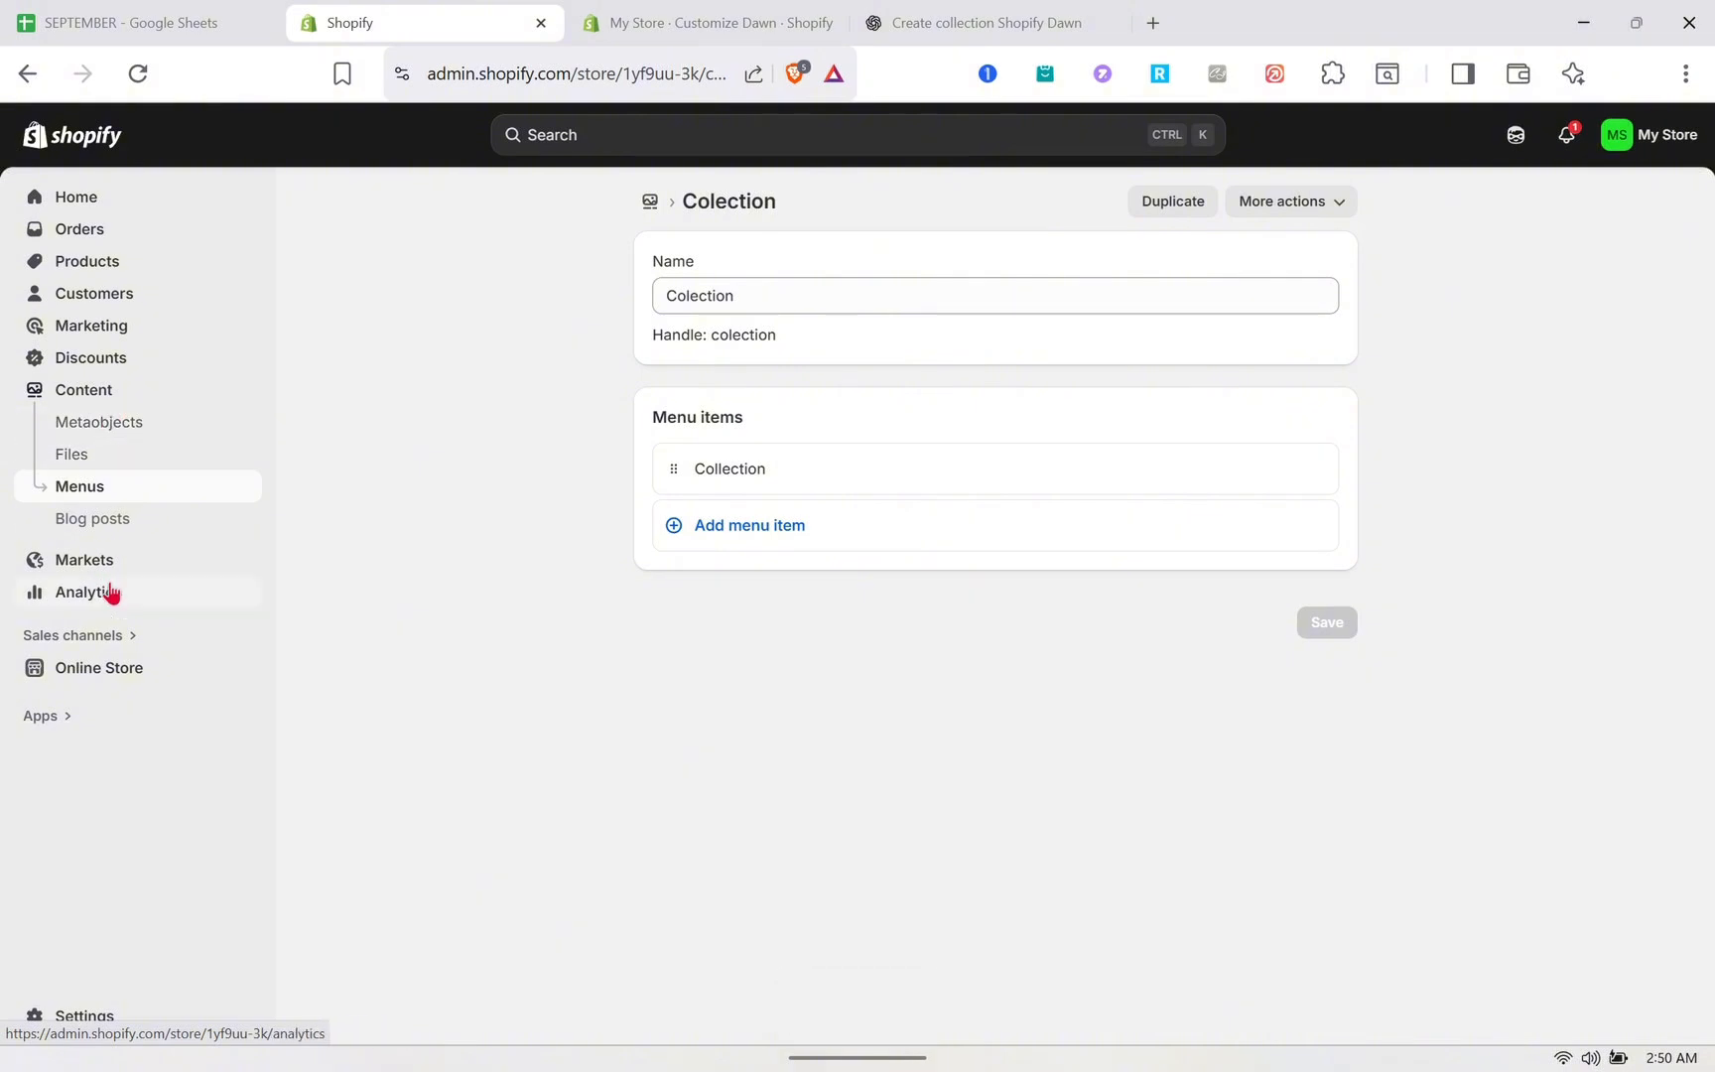
- Return to the online store themes and open the Dawn theme's actions menu
{"action": "left_click", "coordinate": [126, 676]}
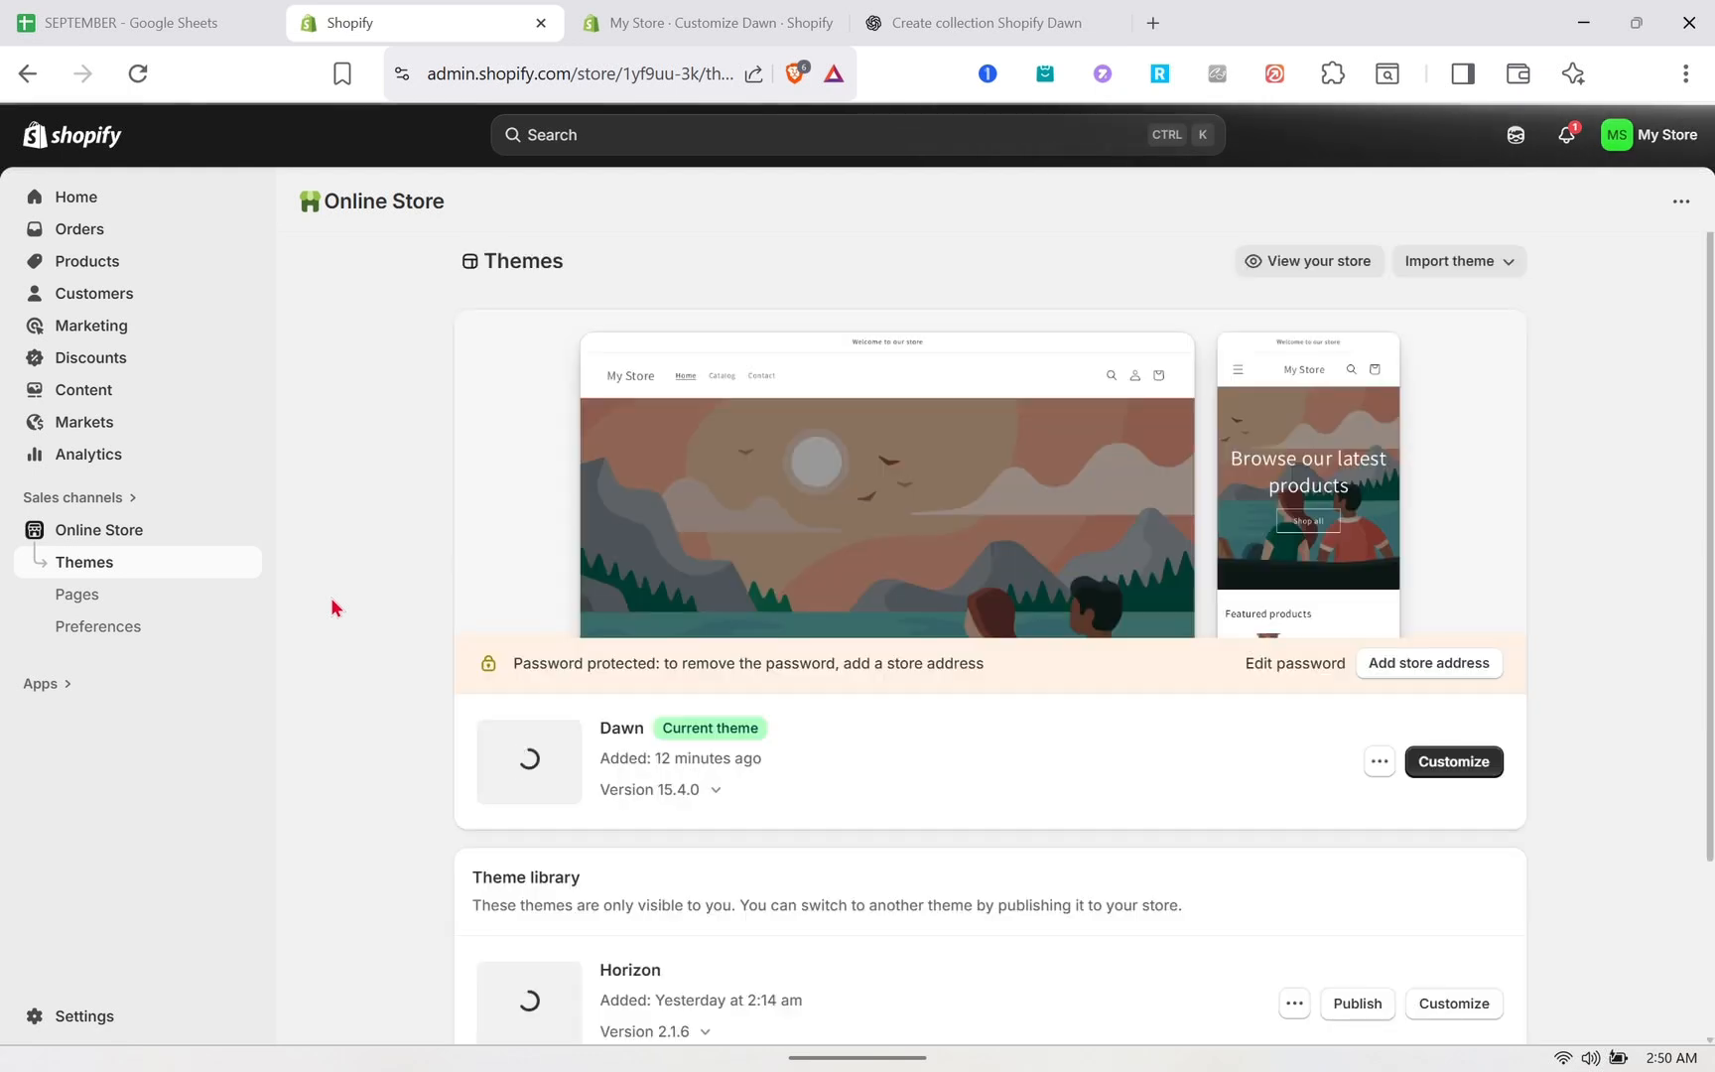
{"action": "left_click", "coordinate": [1388, 775]}
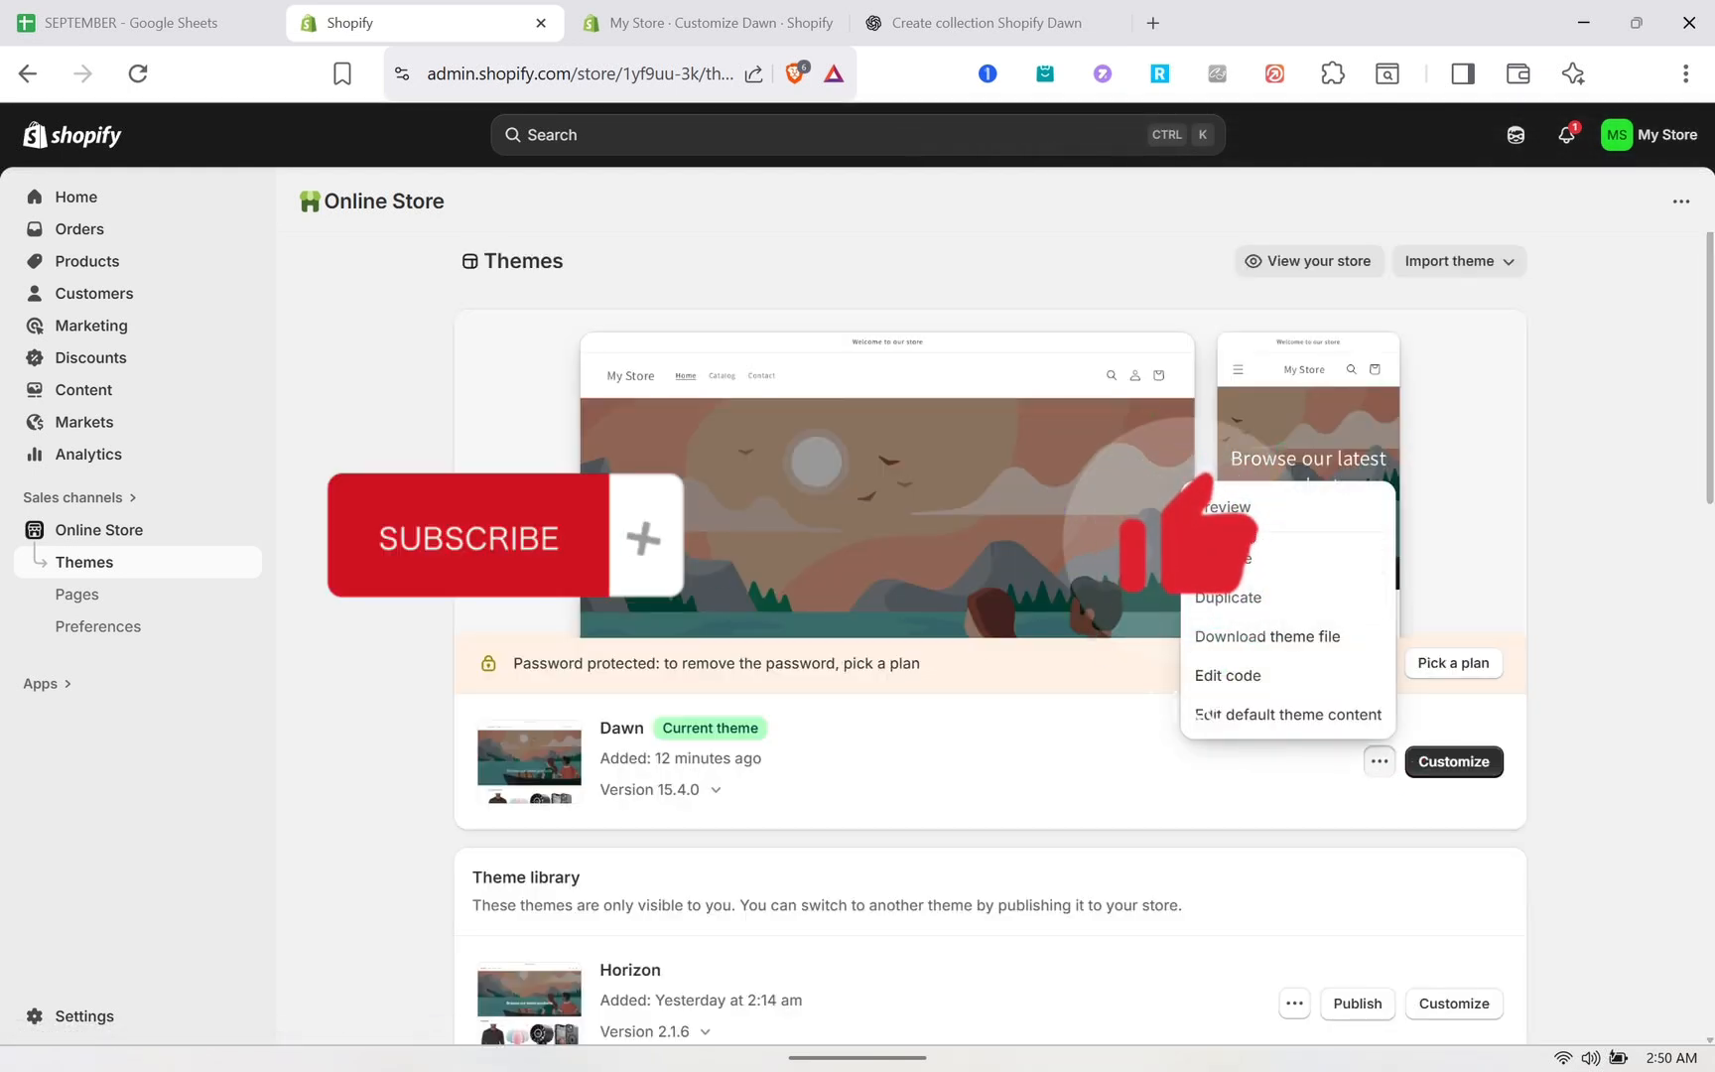